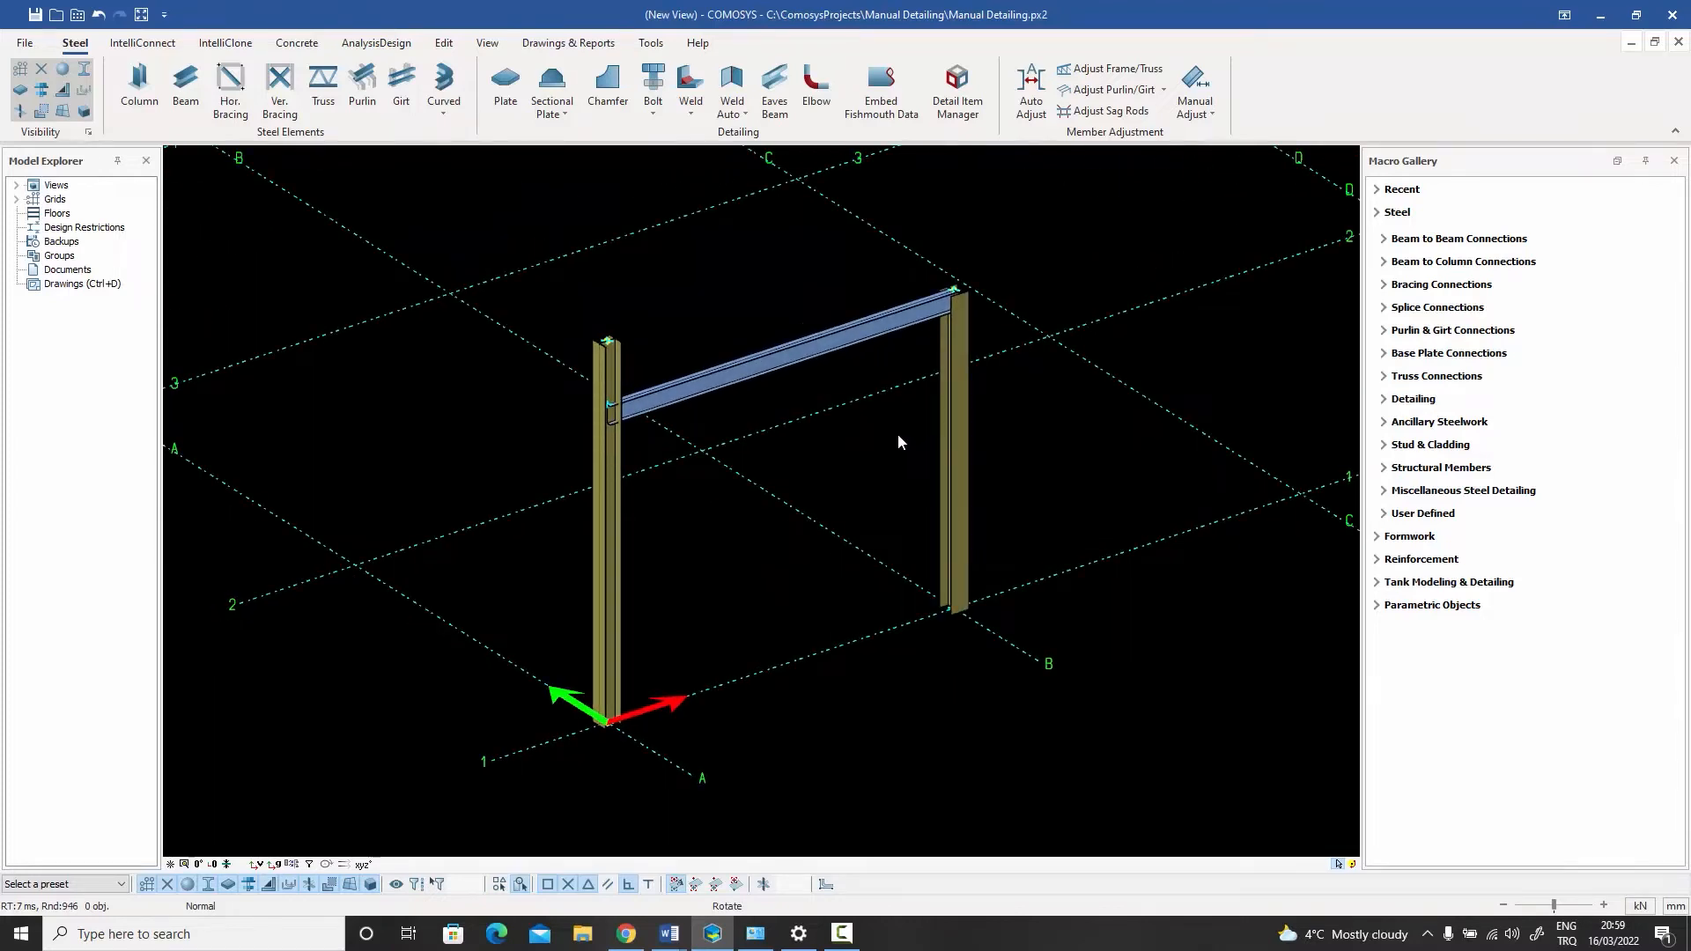
- Examine the beam's joints with the two columns and show the Beam to Column Connections macros
shift+middle_drag(896, 433, 896, 431)
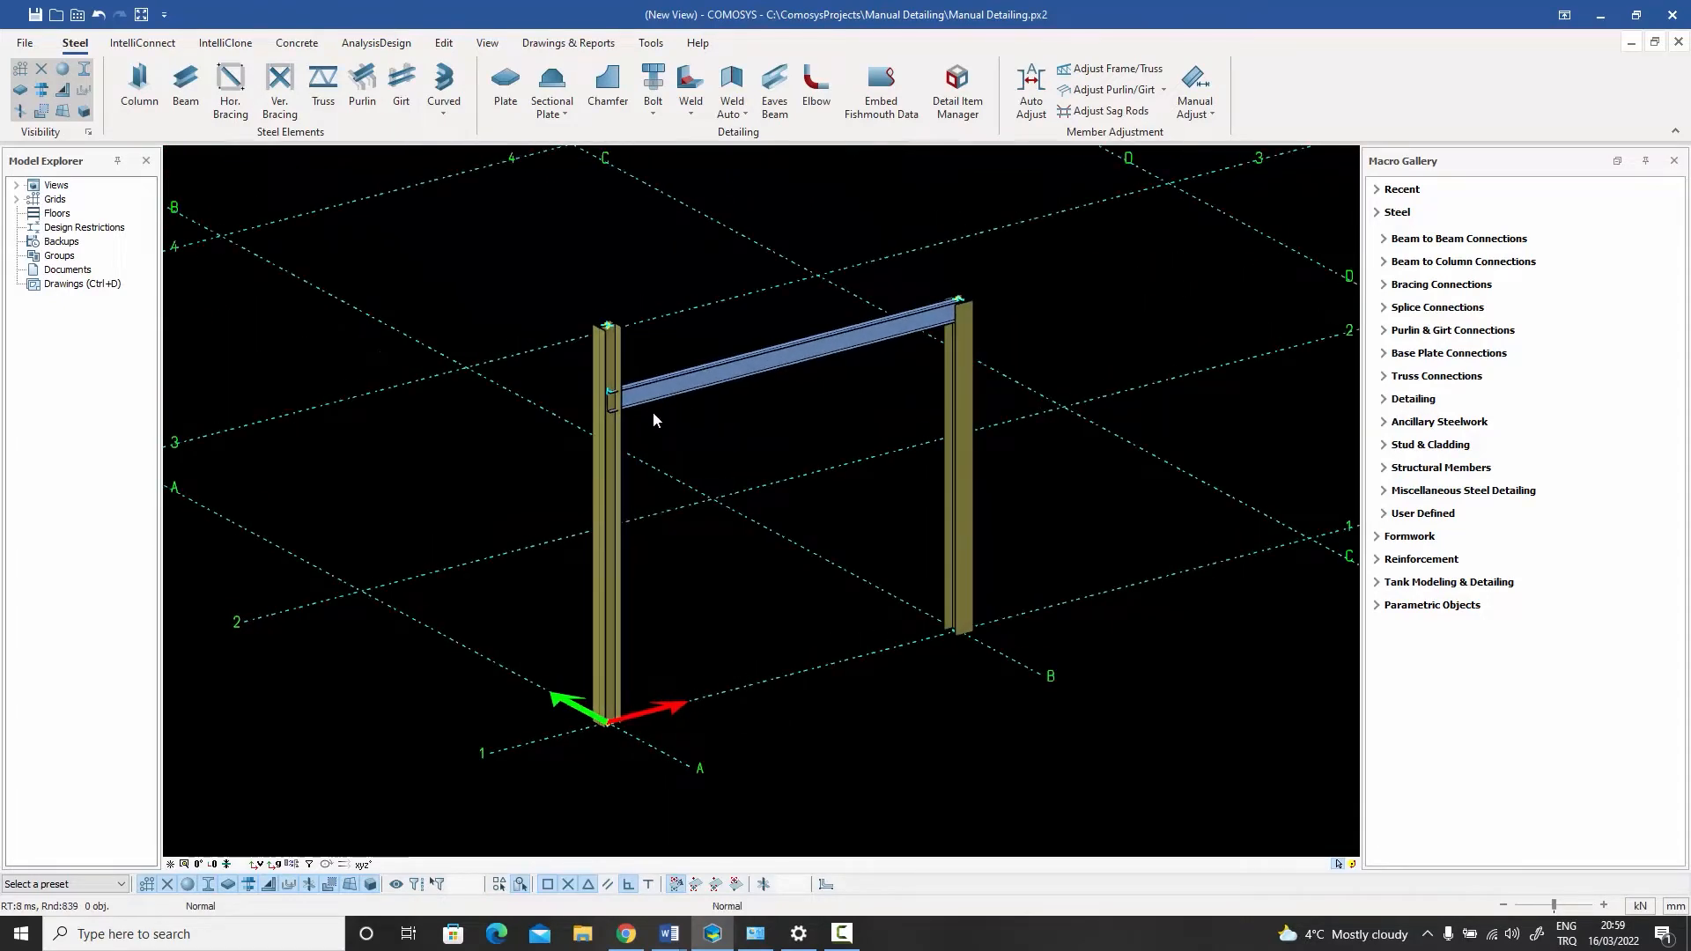
click(603, 464)
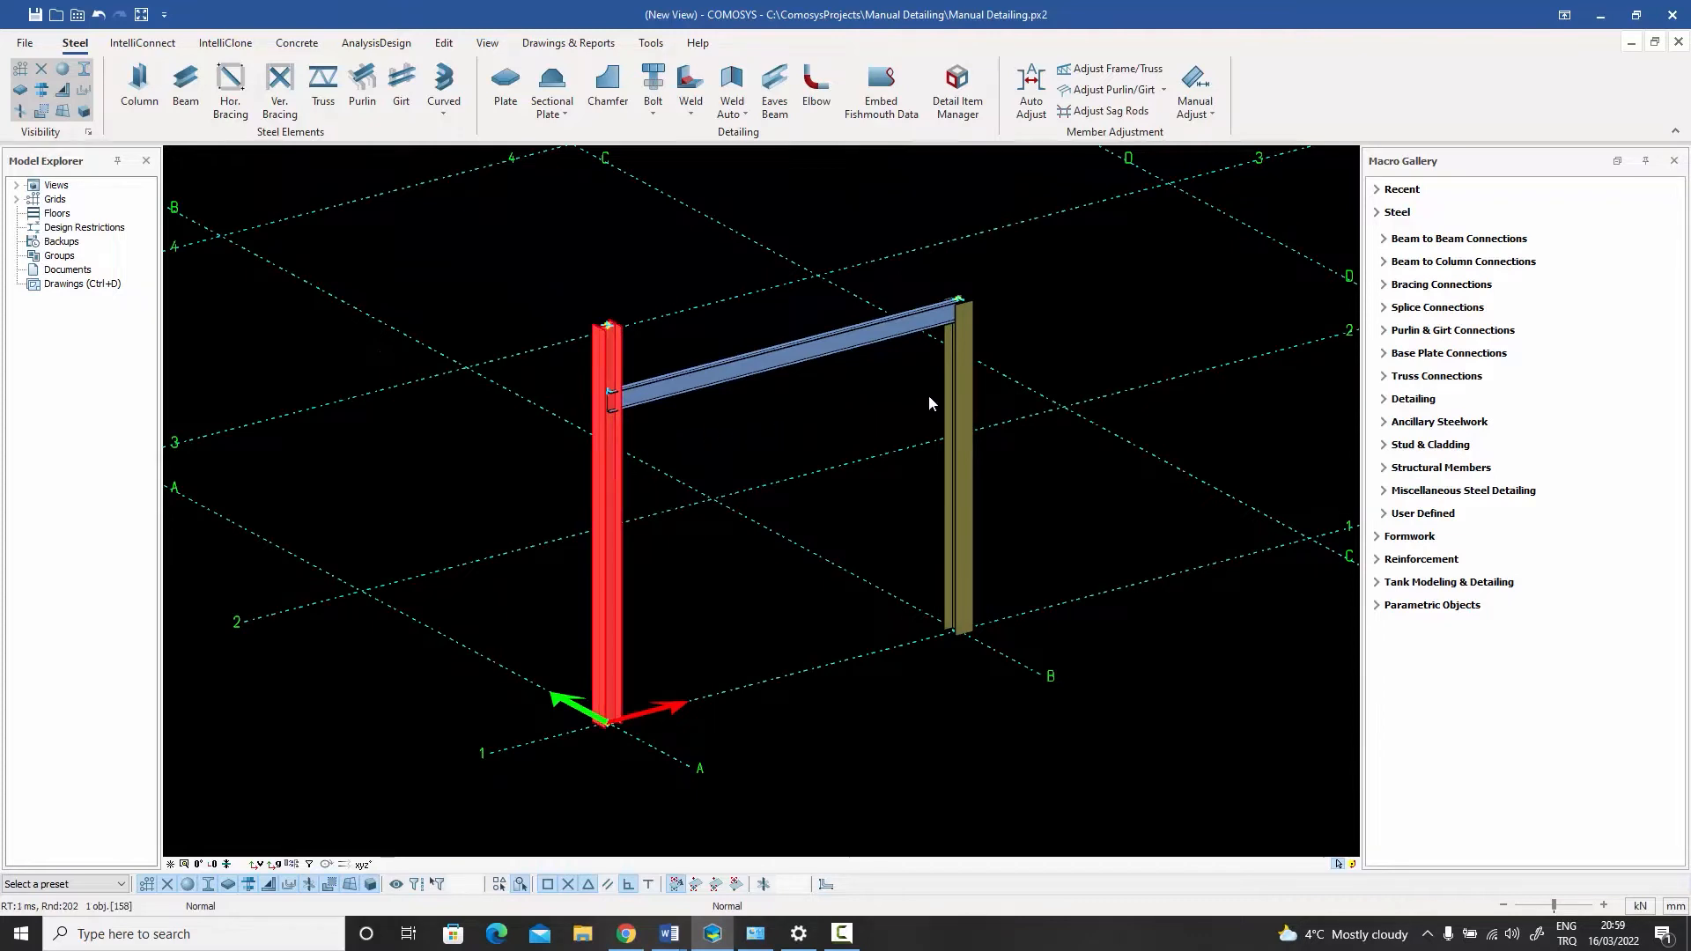
click(733, 366)
click(746, 425)
scroll(621, 400, up, 5)
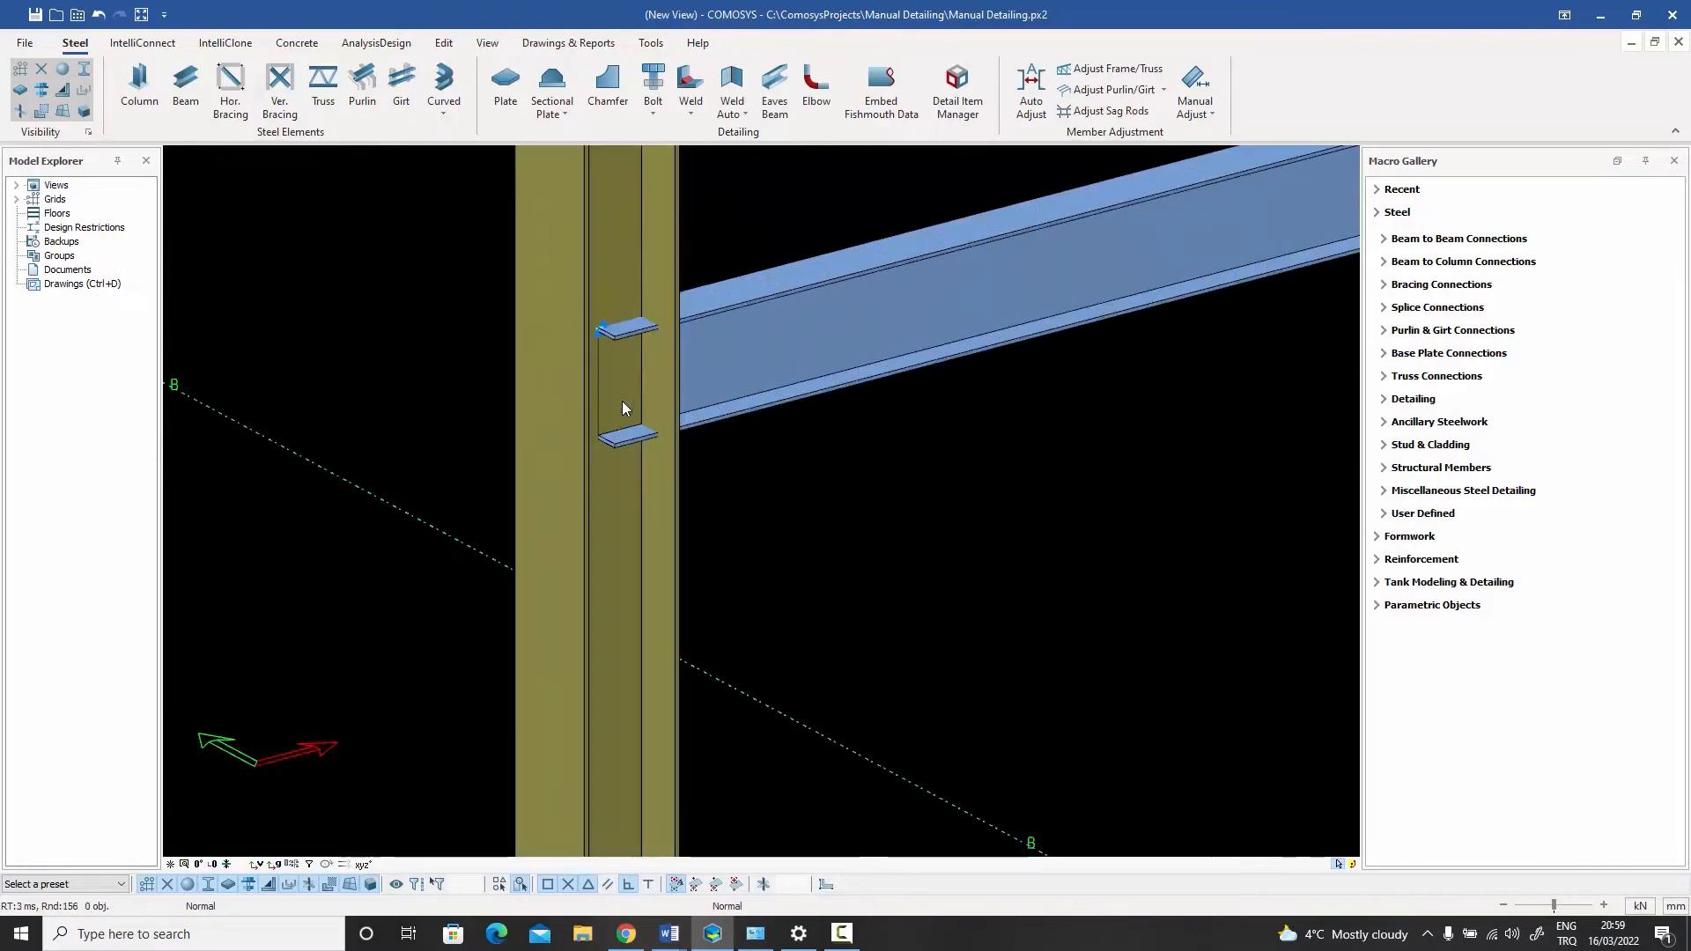
scroll(622, 400, down, 5)
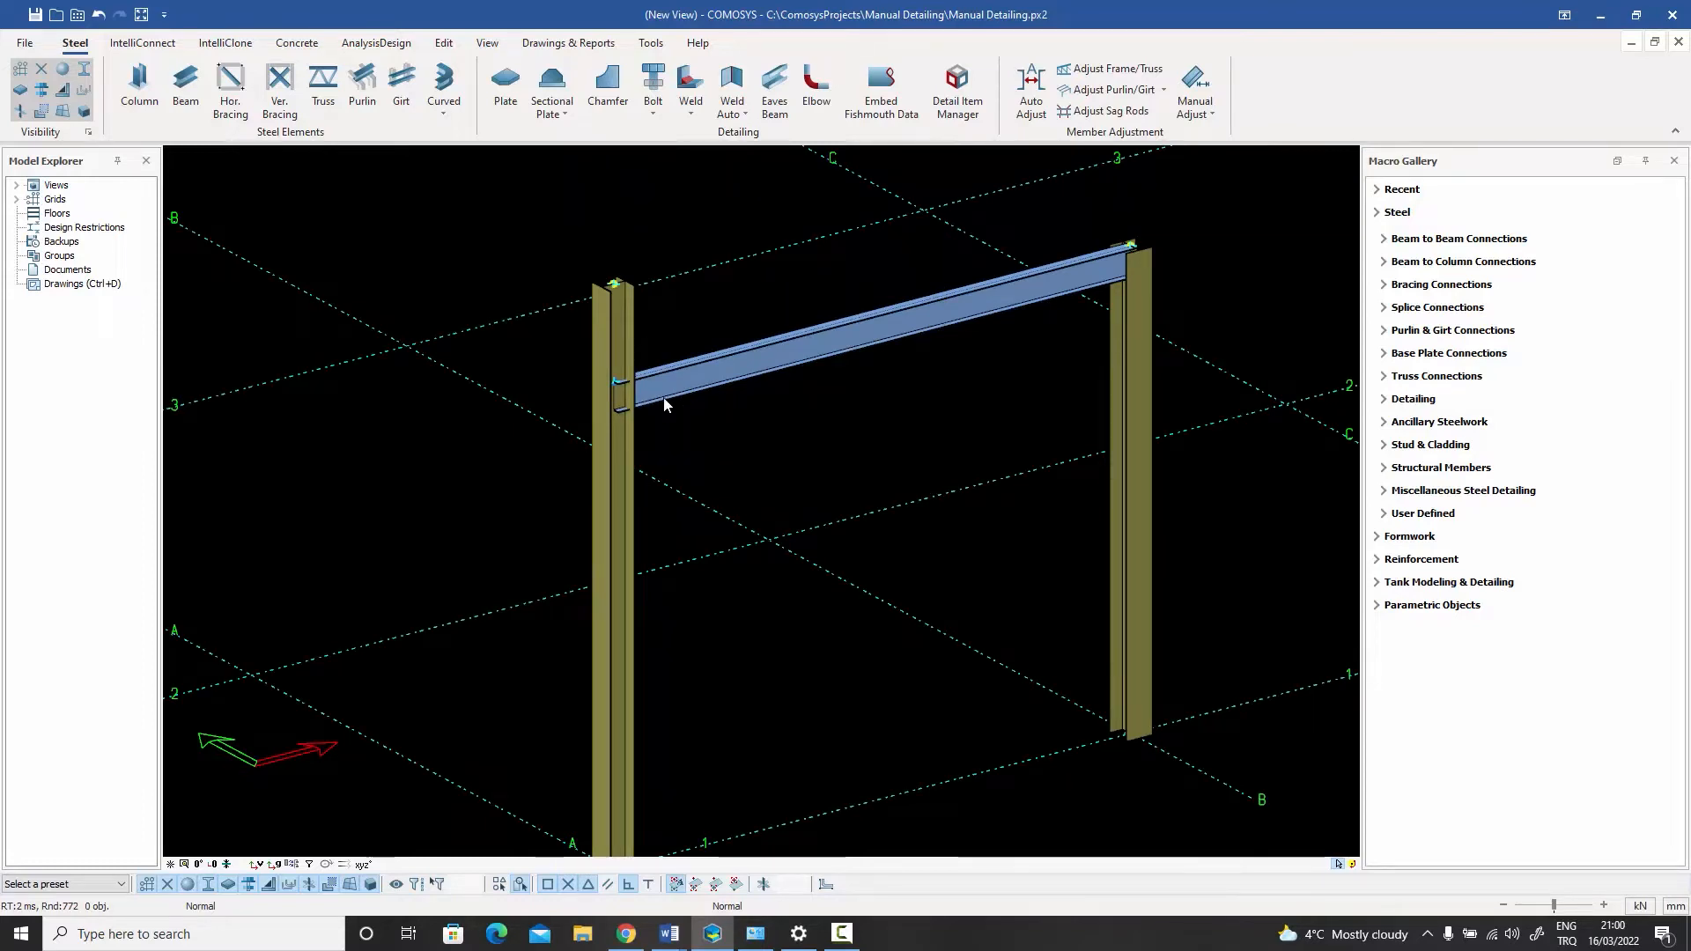
click(1386, 264)
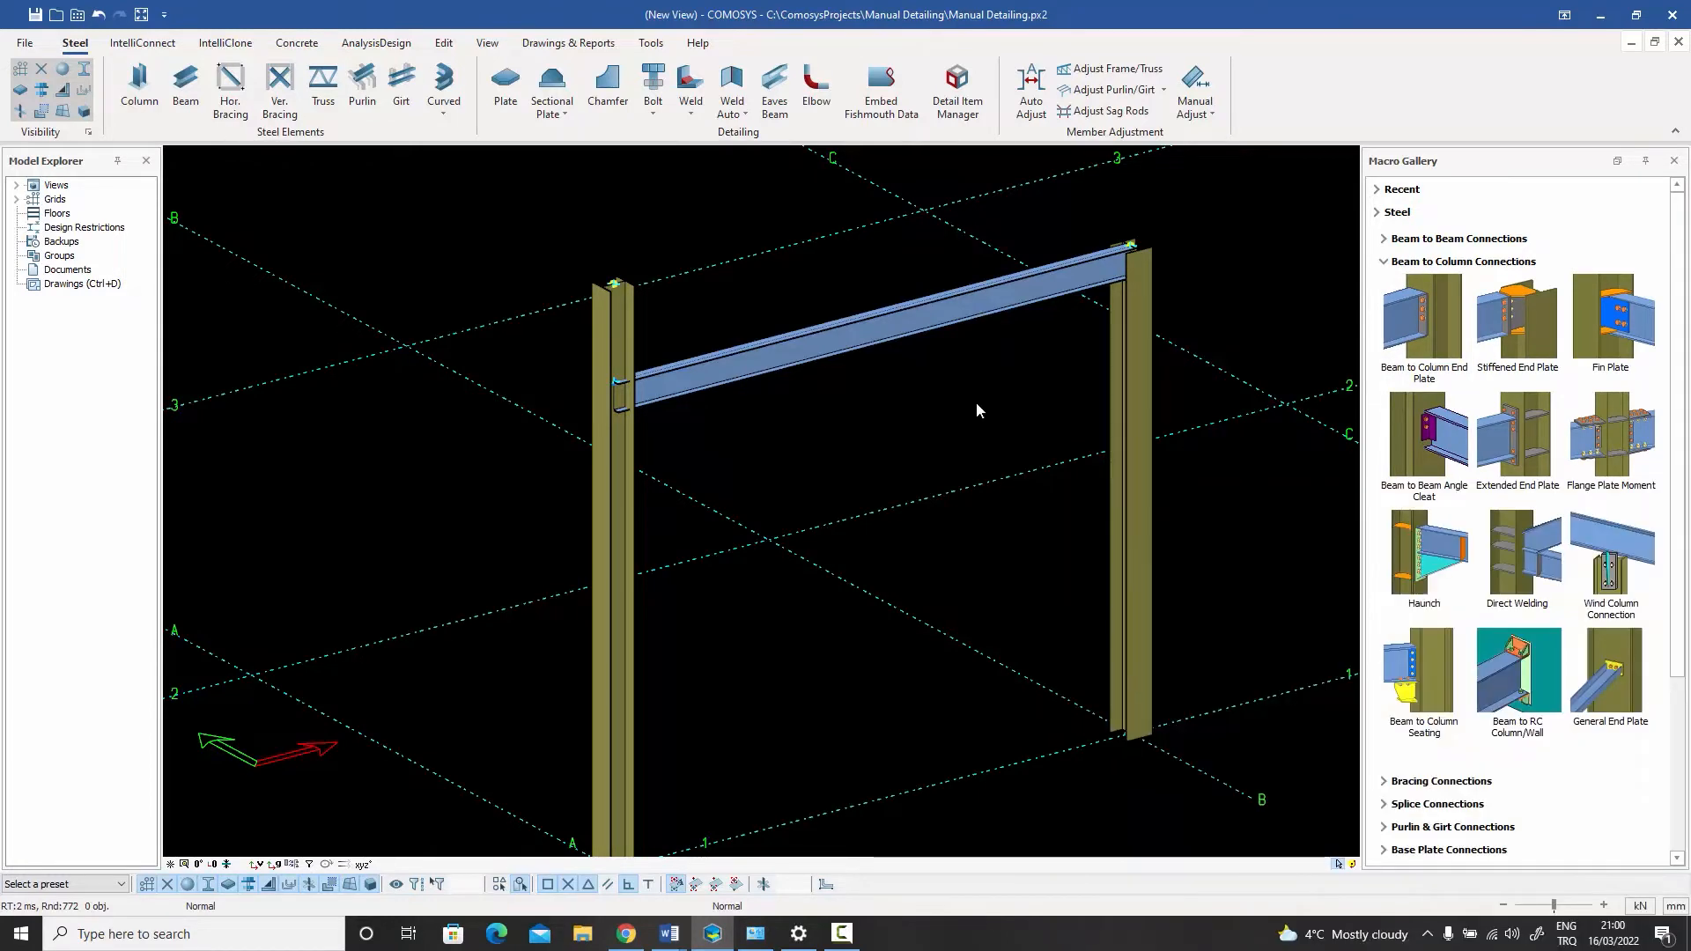
scroll(981, 361, down, 2)
middle_drag(969, 387, 899, 404)
scroll(898, 404, up, 1)
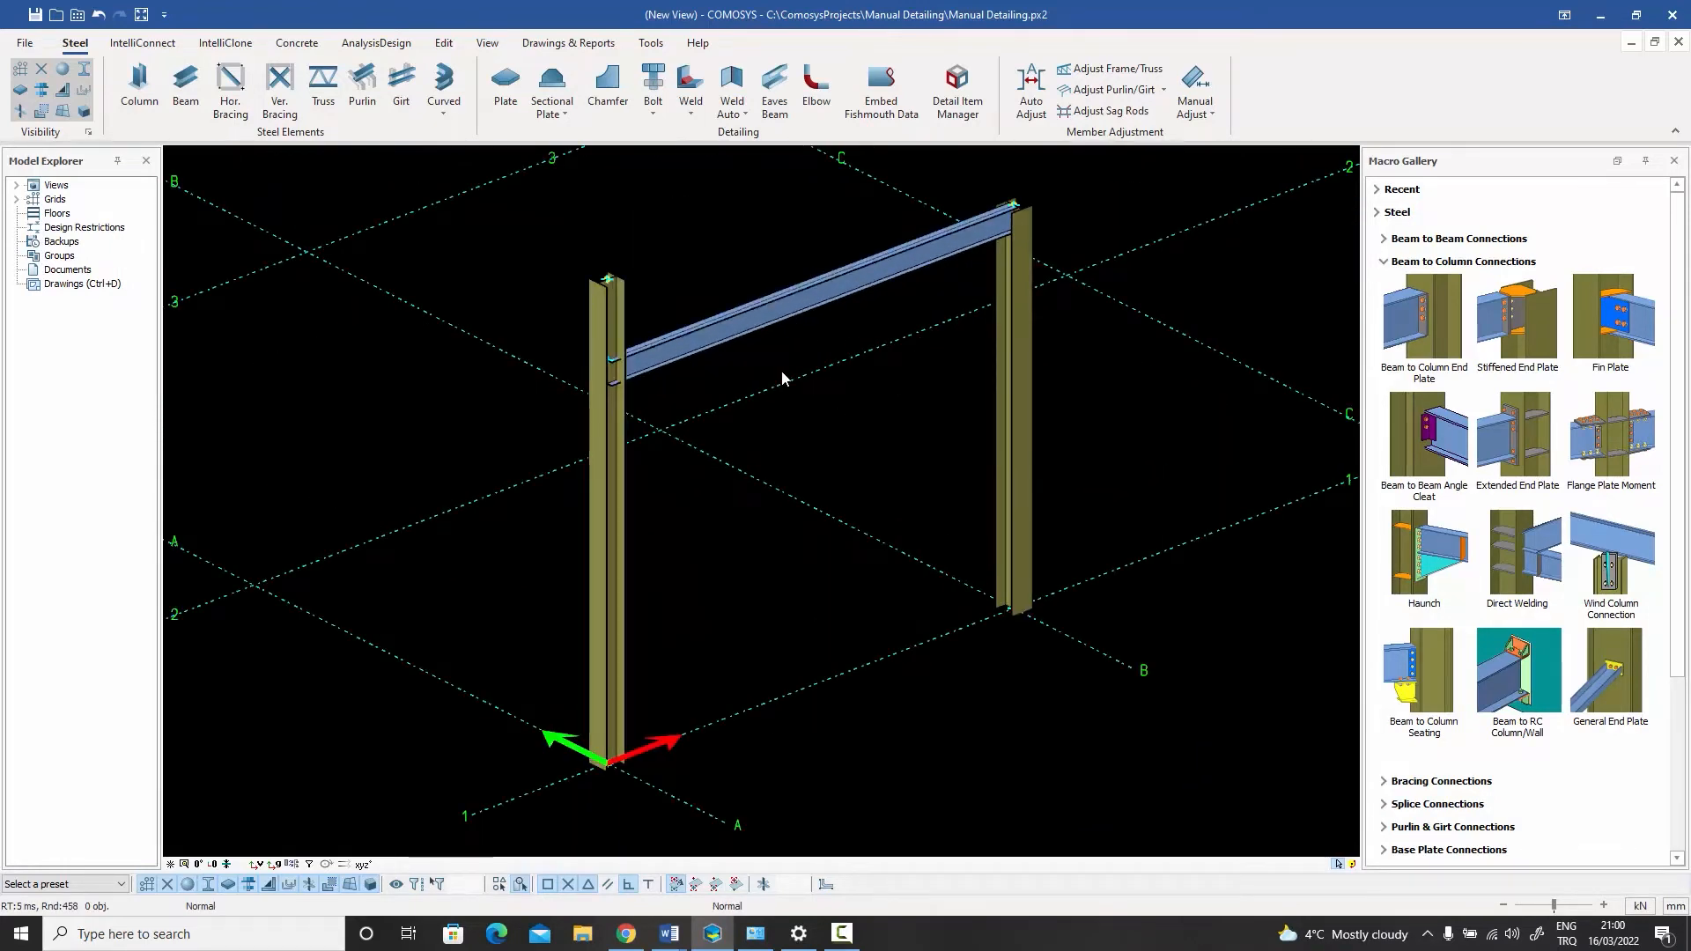
- Set a two-point elevation view through the bases of the columns at grids A and B, framing the beam's end at column A
click(488, 44)
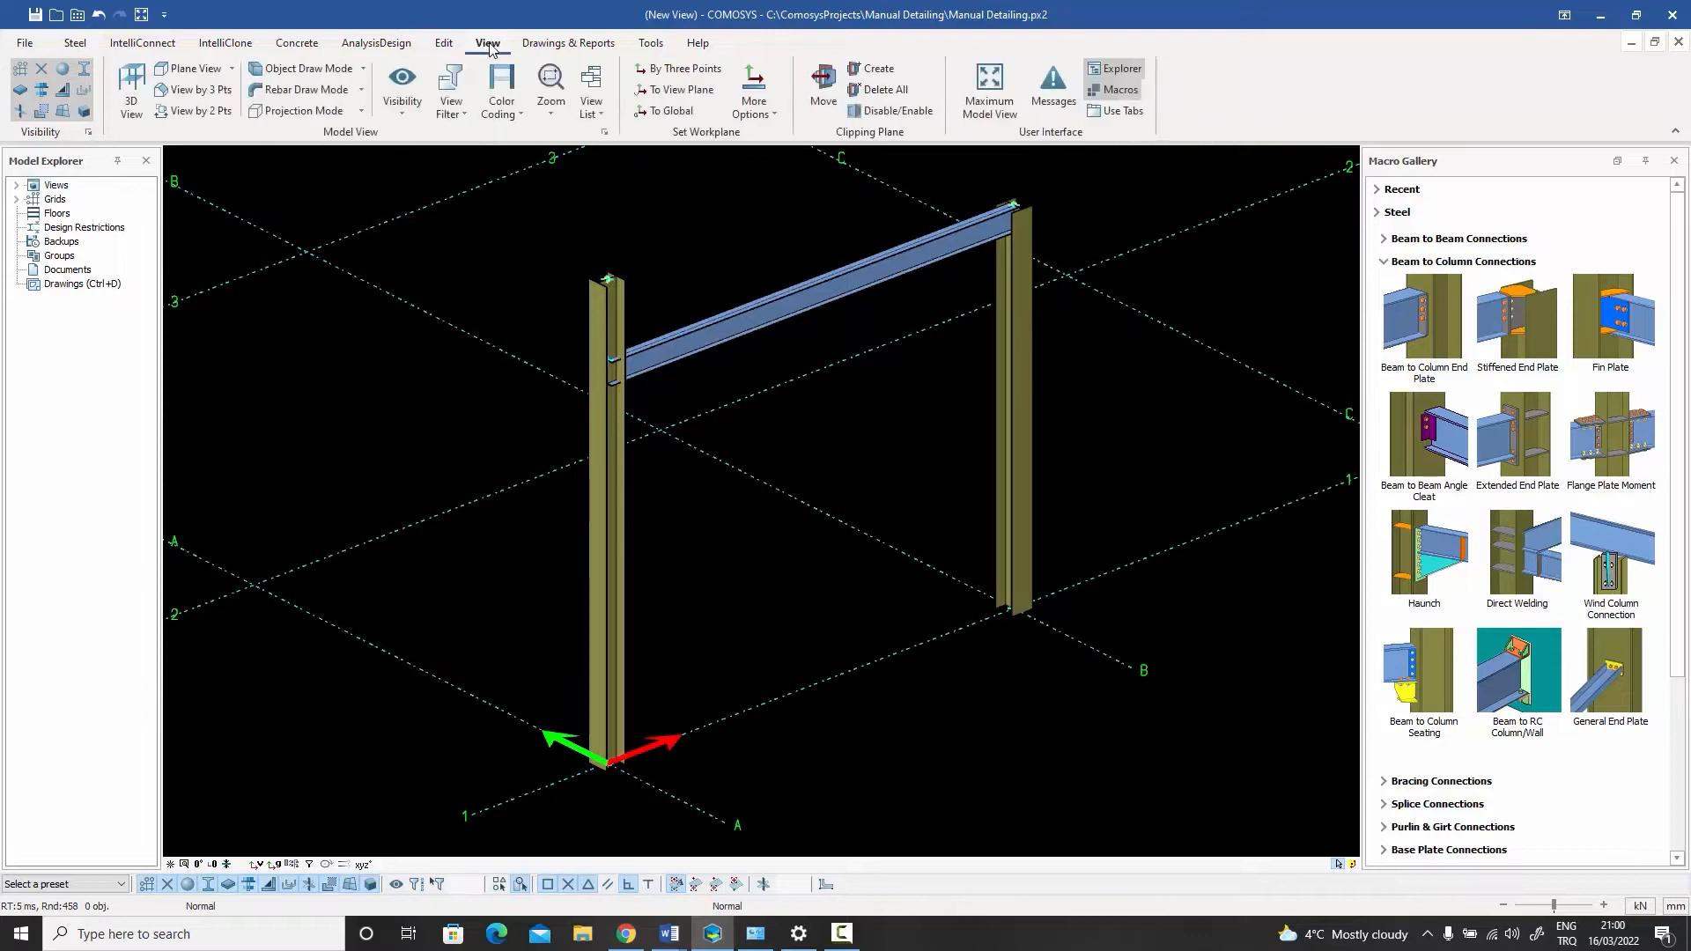
click(195, 112)
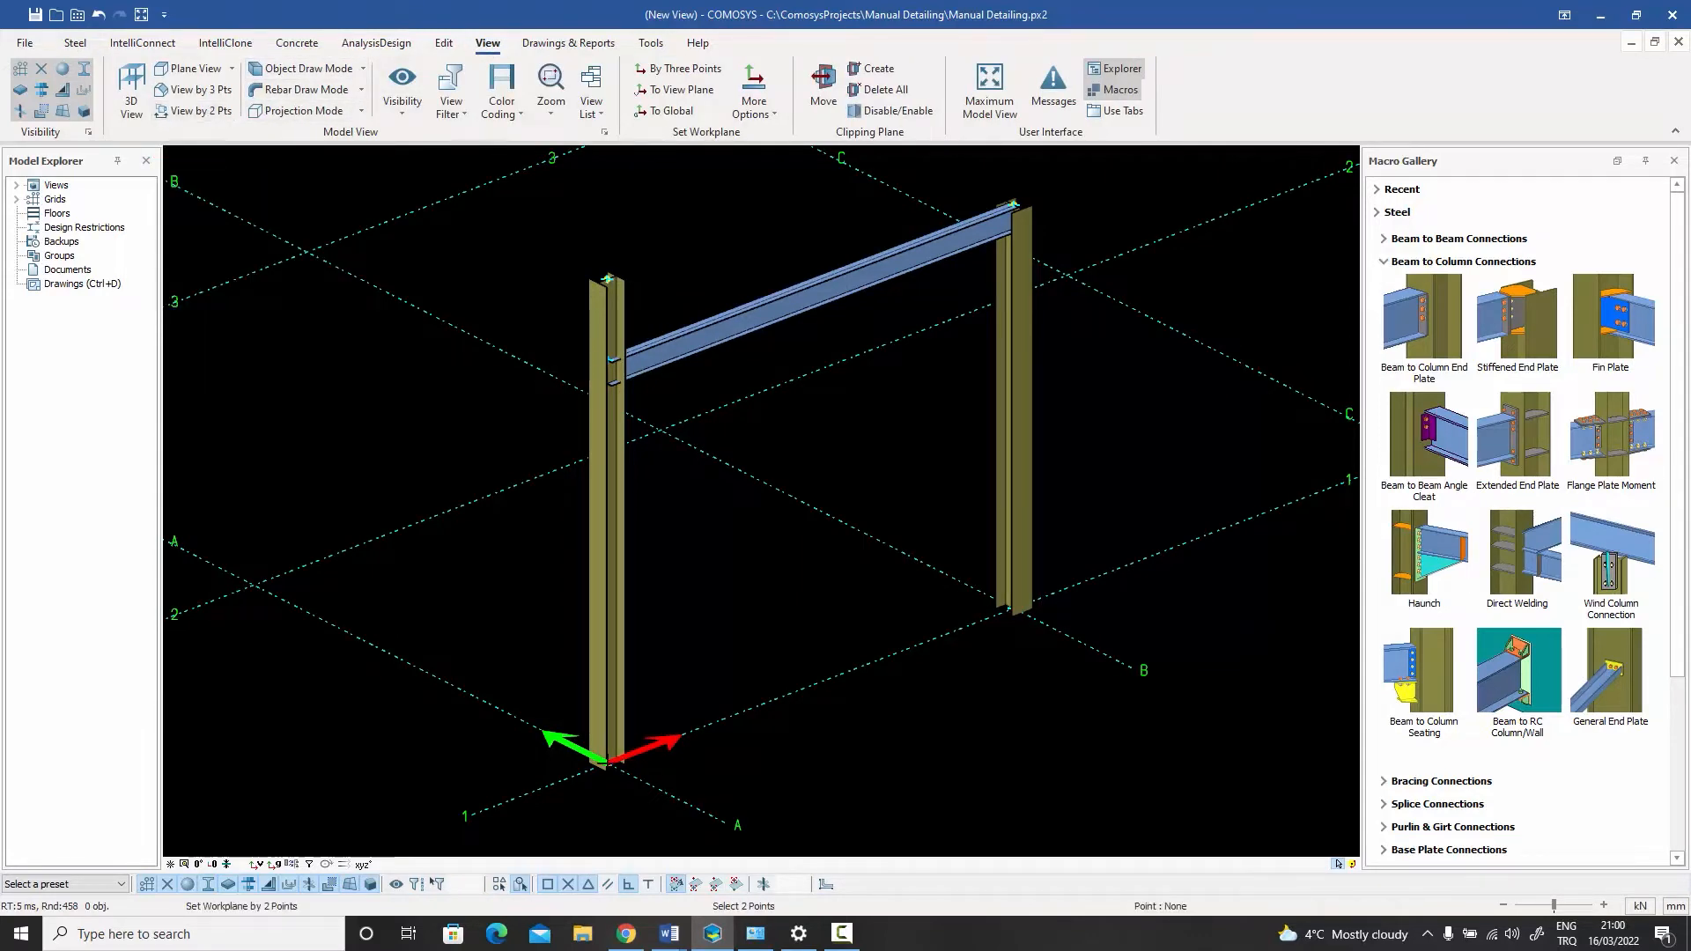
click(1011, 604)
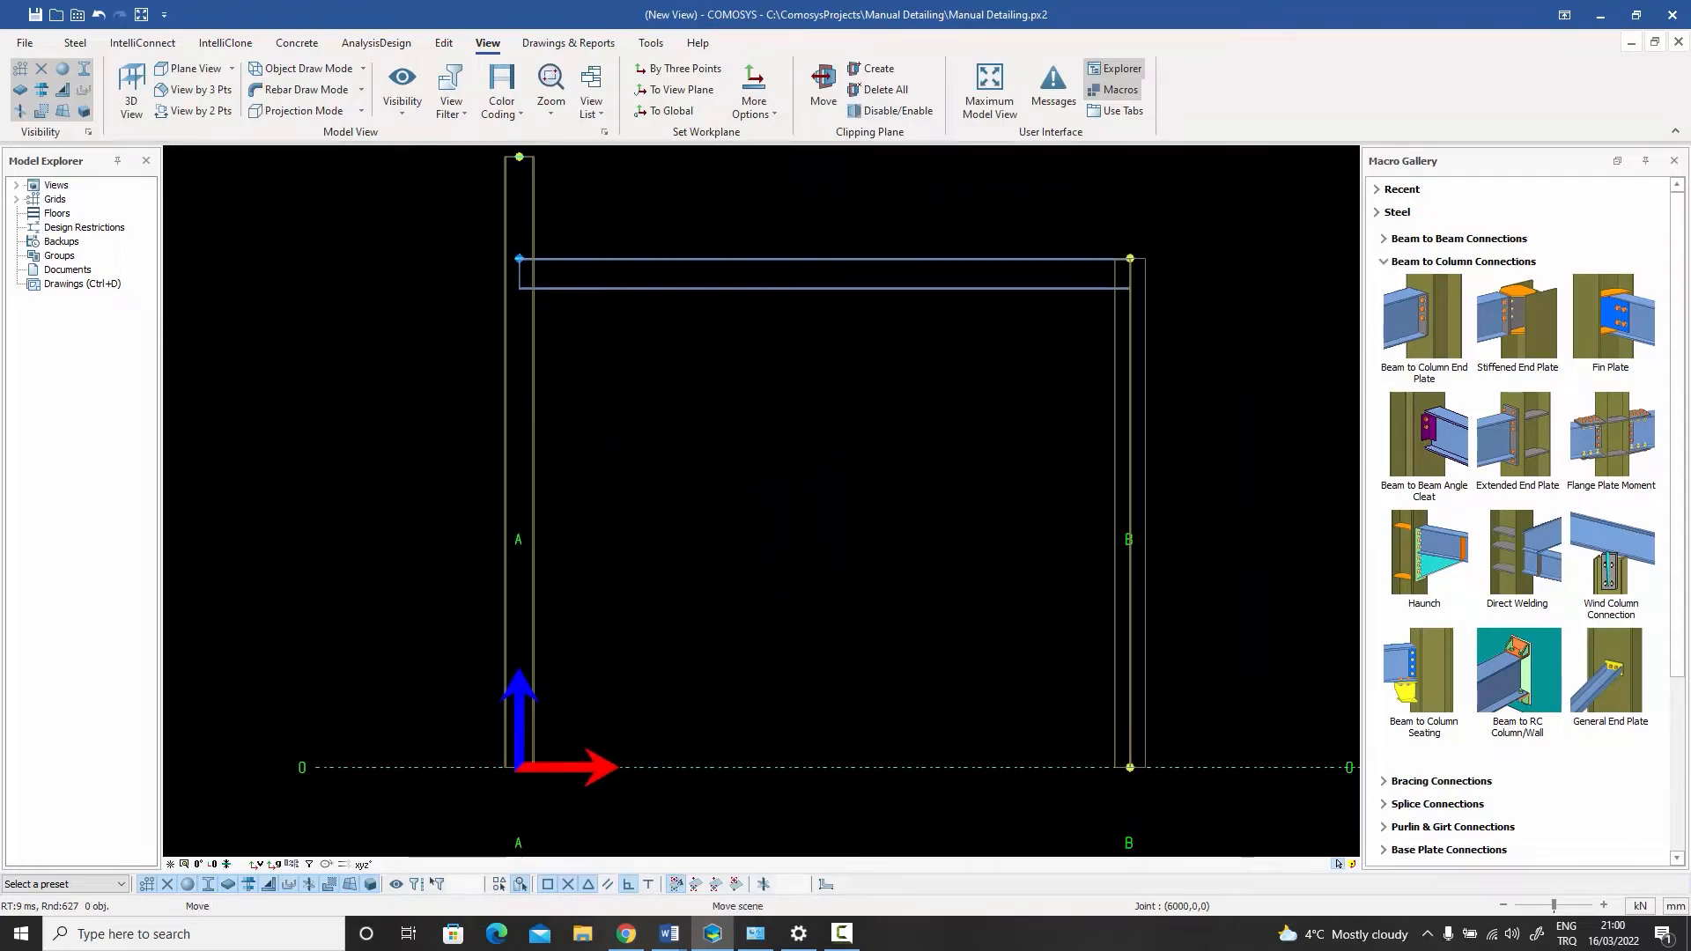
click(259, 863)
middle_drag(569, 484, 589, 603)
scroll(590, 603, up, 1)
scroll(521, 367, up, 3)
scroll(554, 362, up, 2)
middle_drag(604, 414, 690, 468)
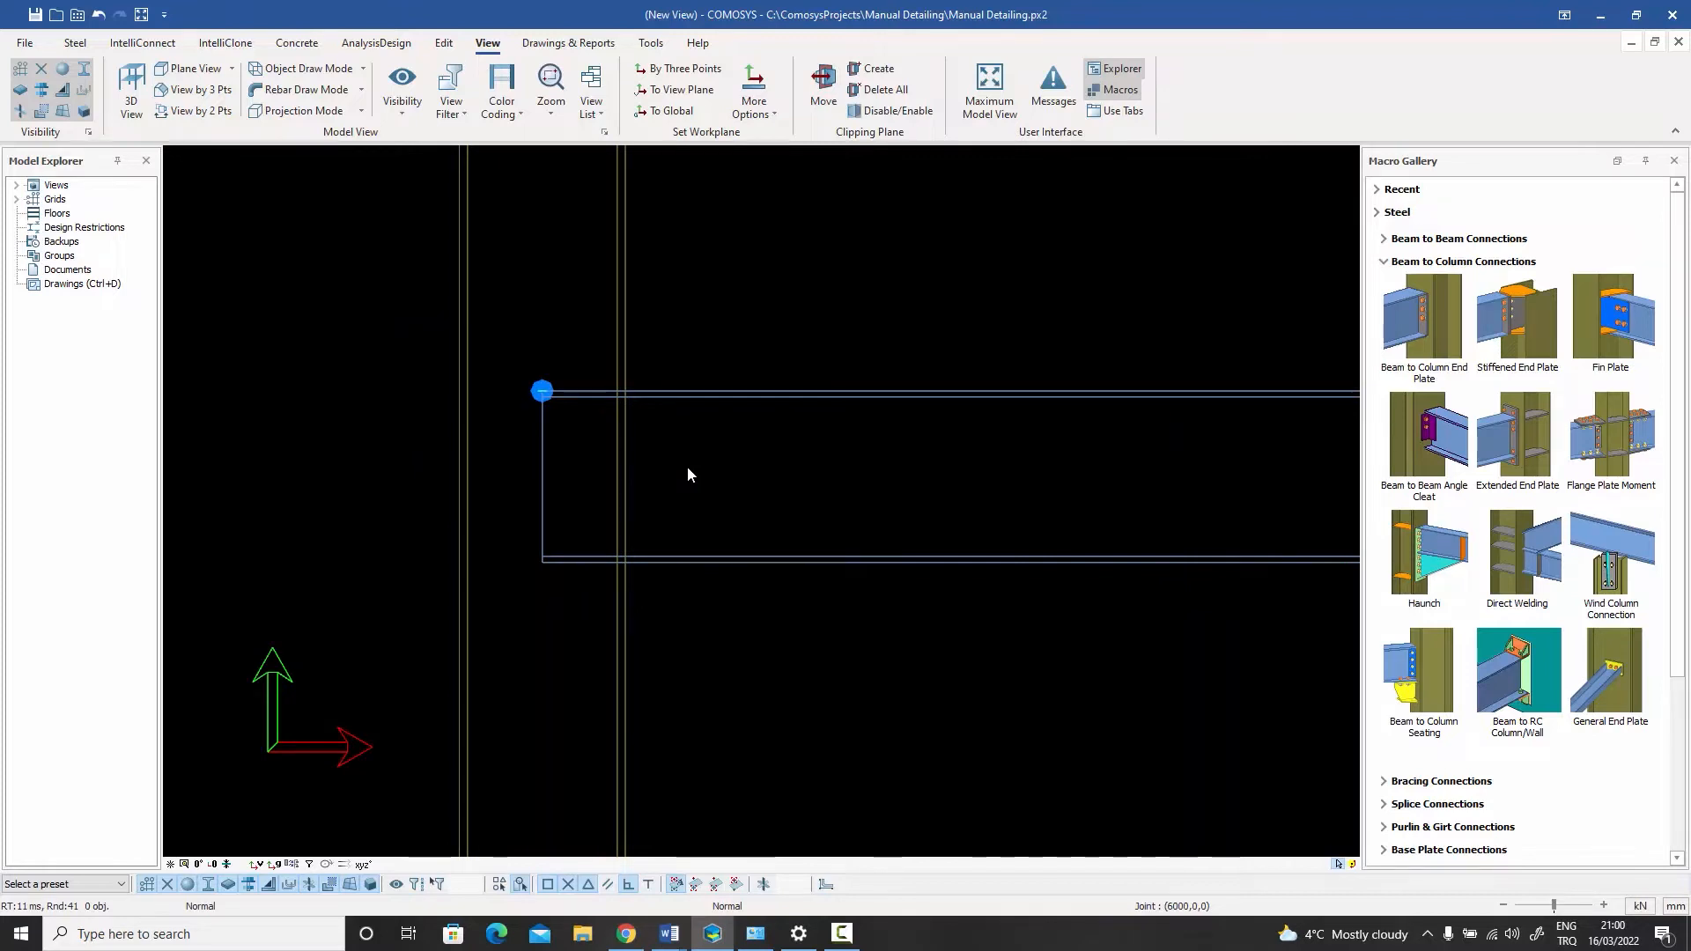
scroll(687, 475, down, 2)
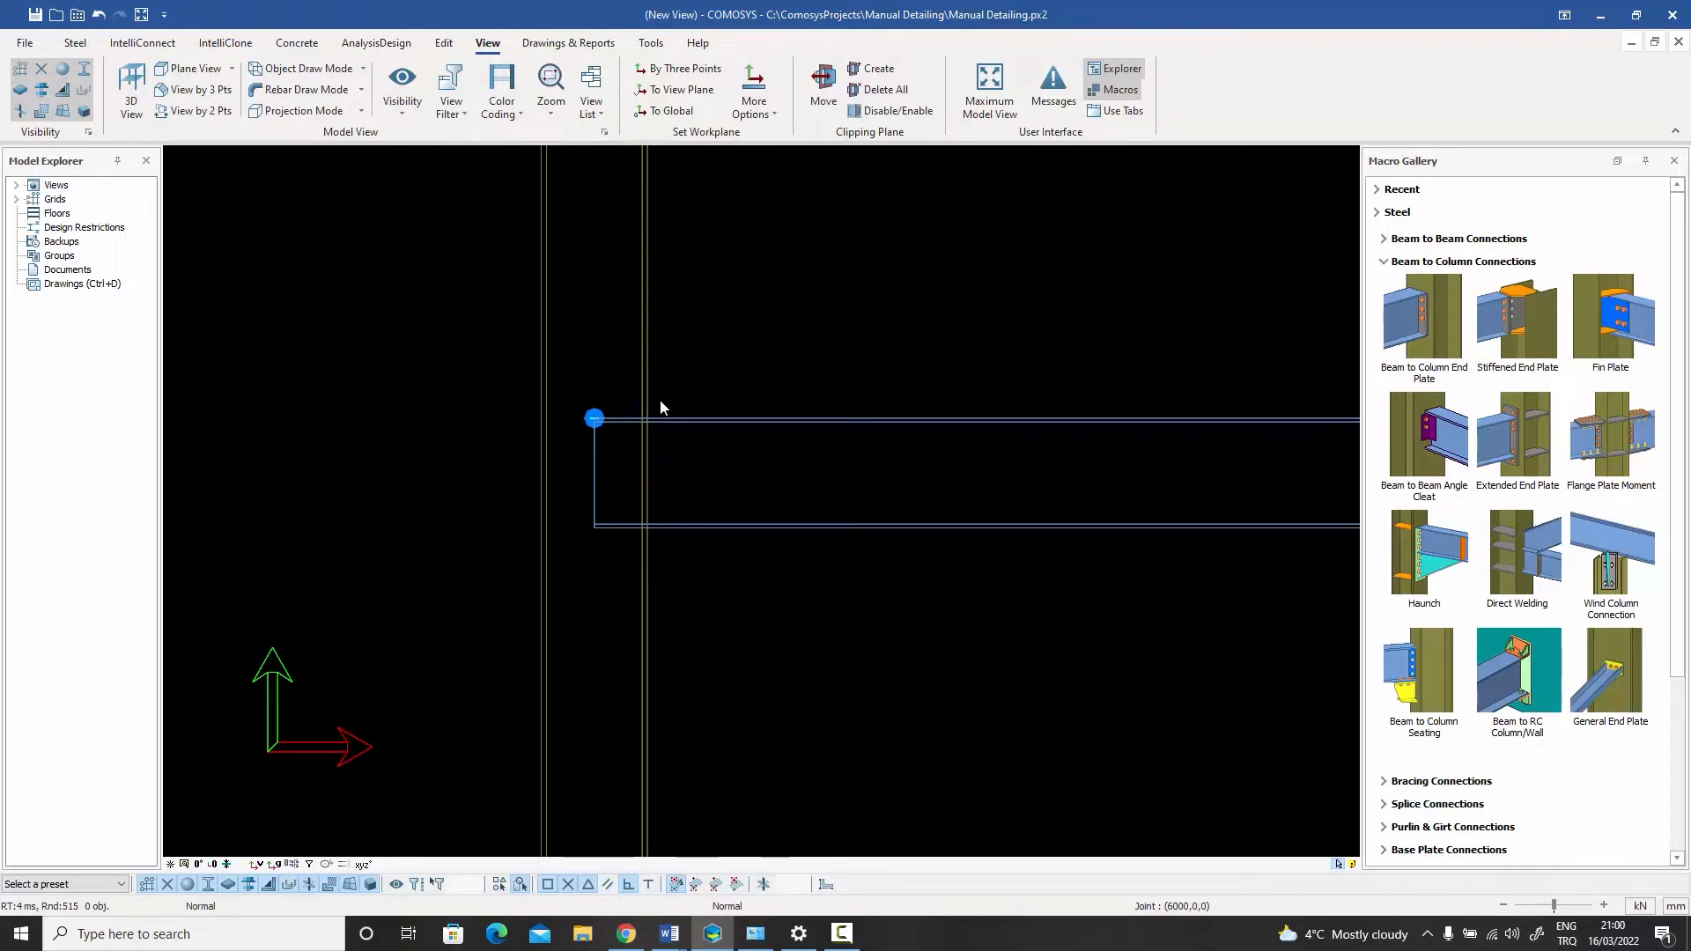
- Create a sectional plate on column A's flange face, running from the beam's top edge to its bottom edge
click(75, 43)
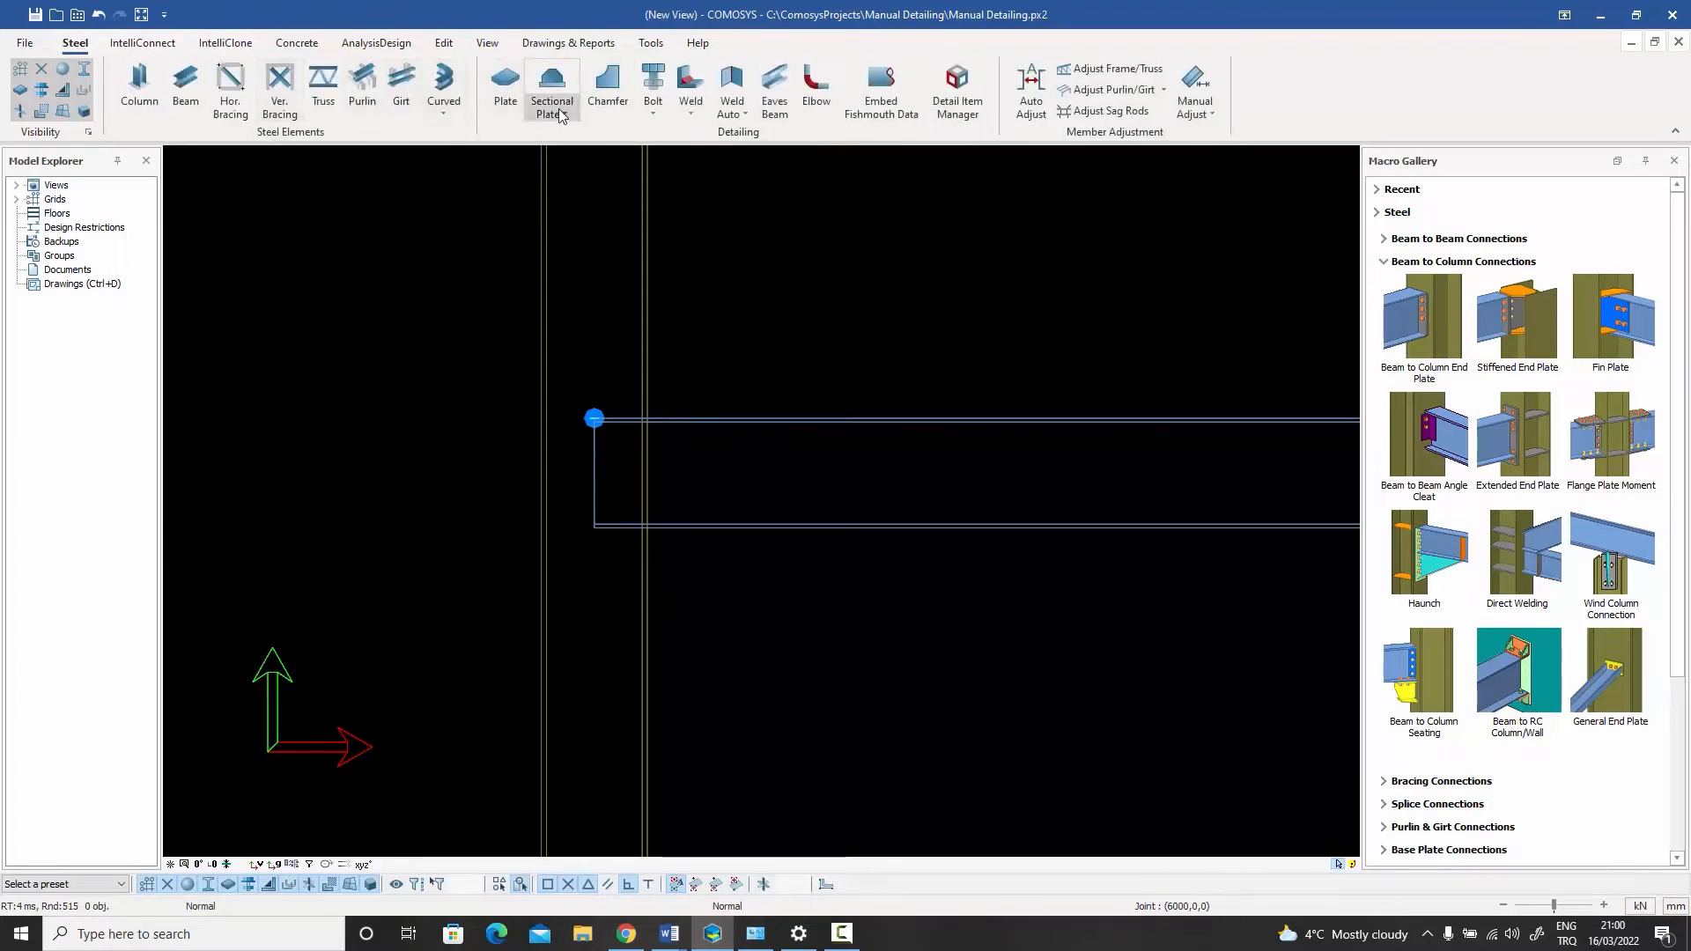
click(552, 109)
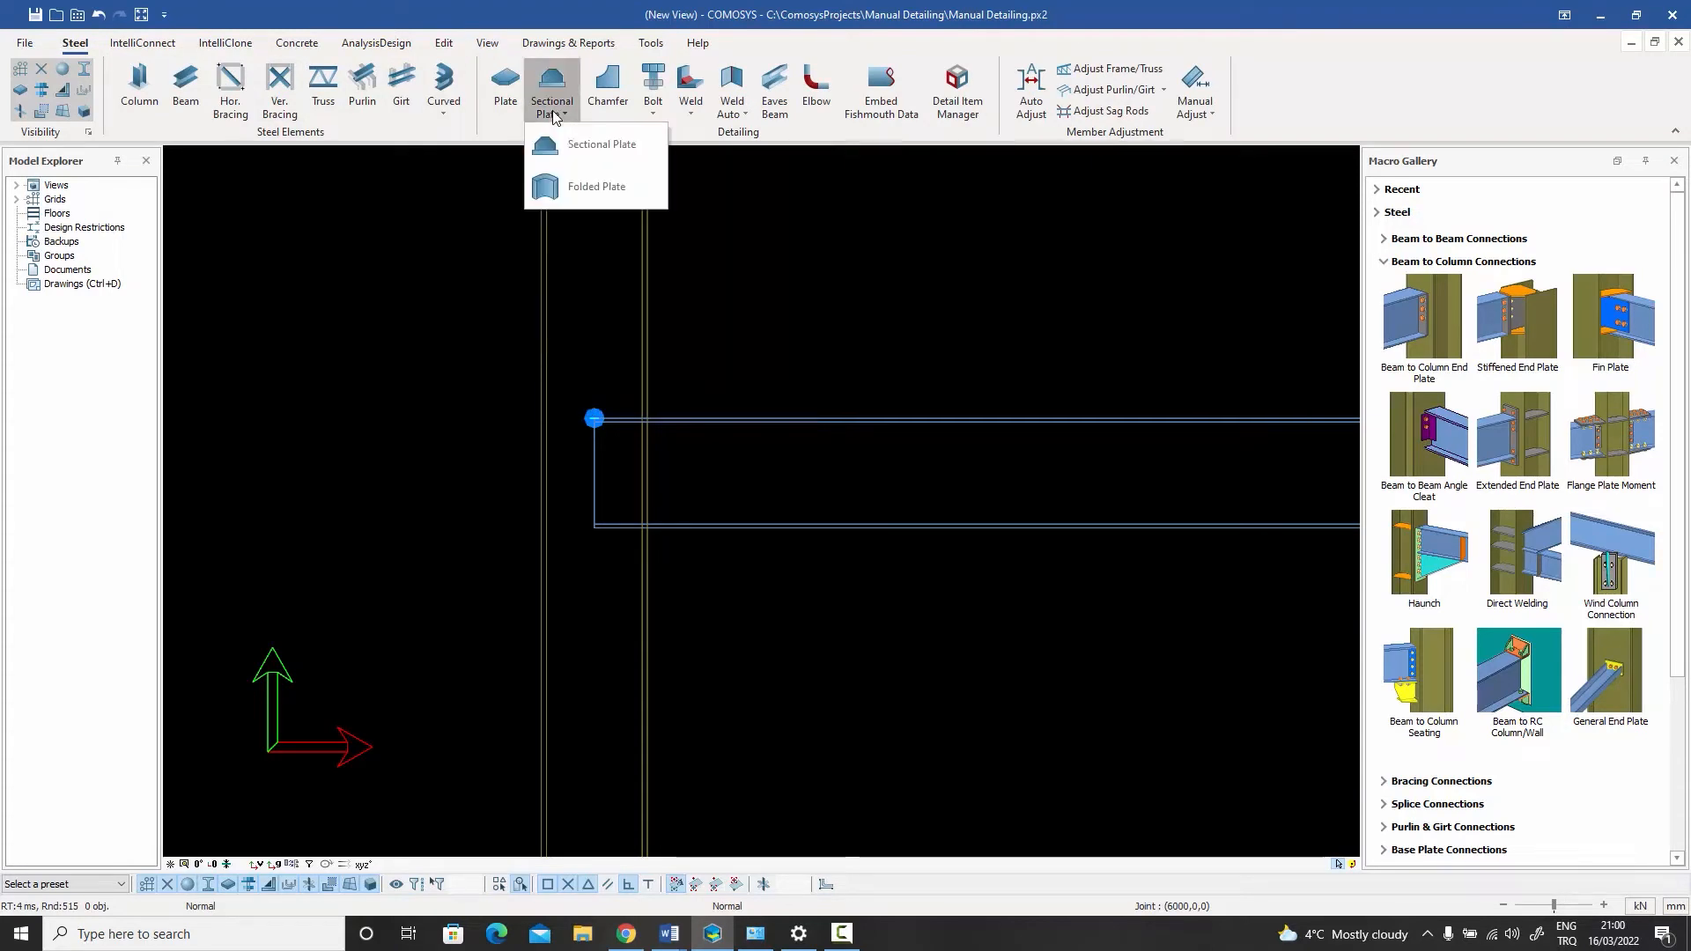
click(597, 149)
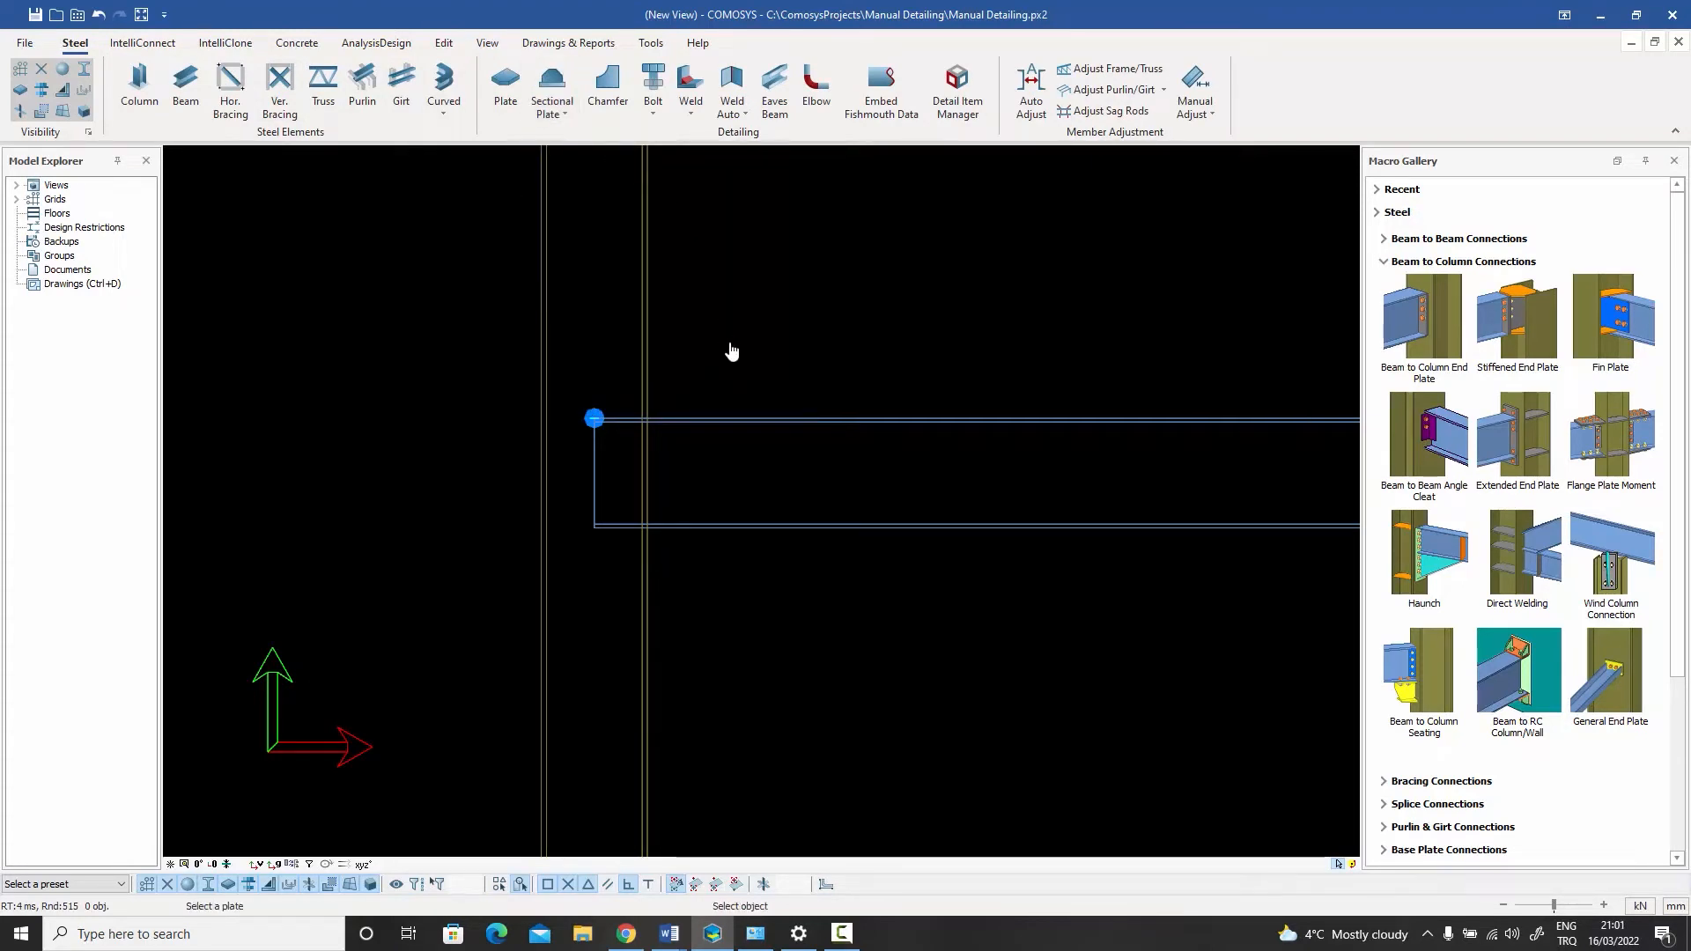
scroll(700, 398, up, 1)
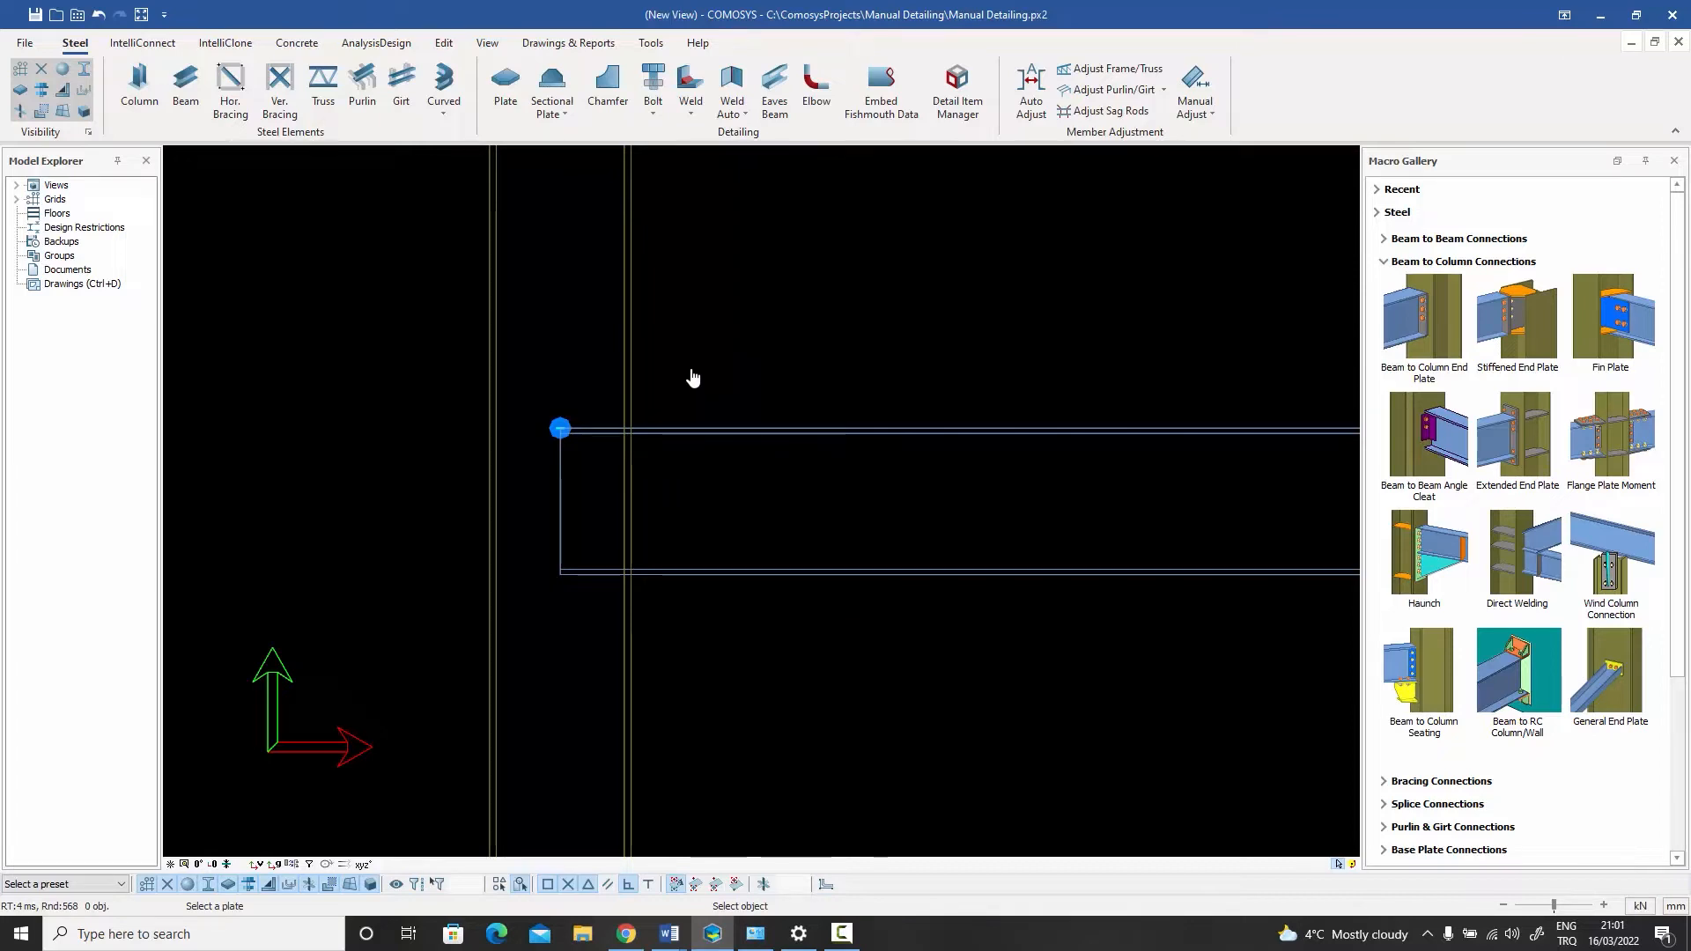
click(660, 431)
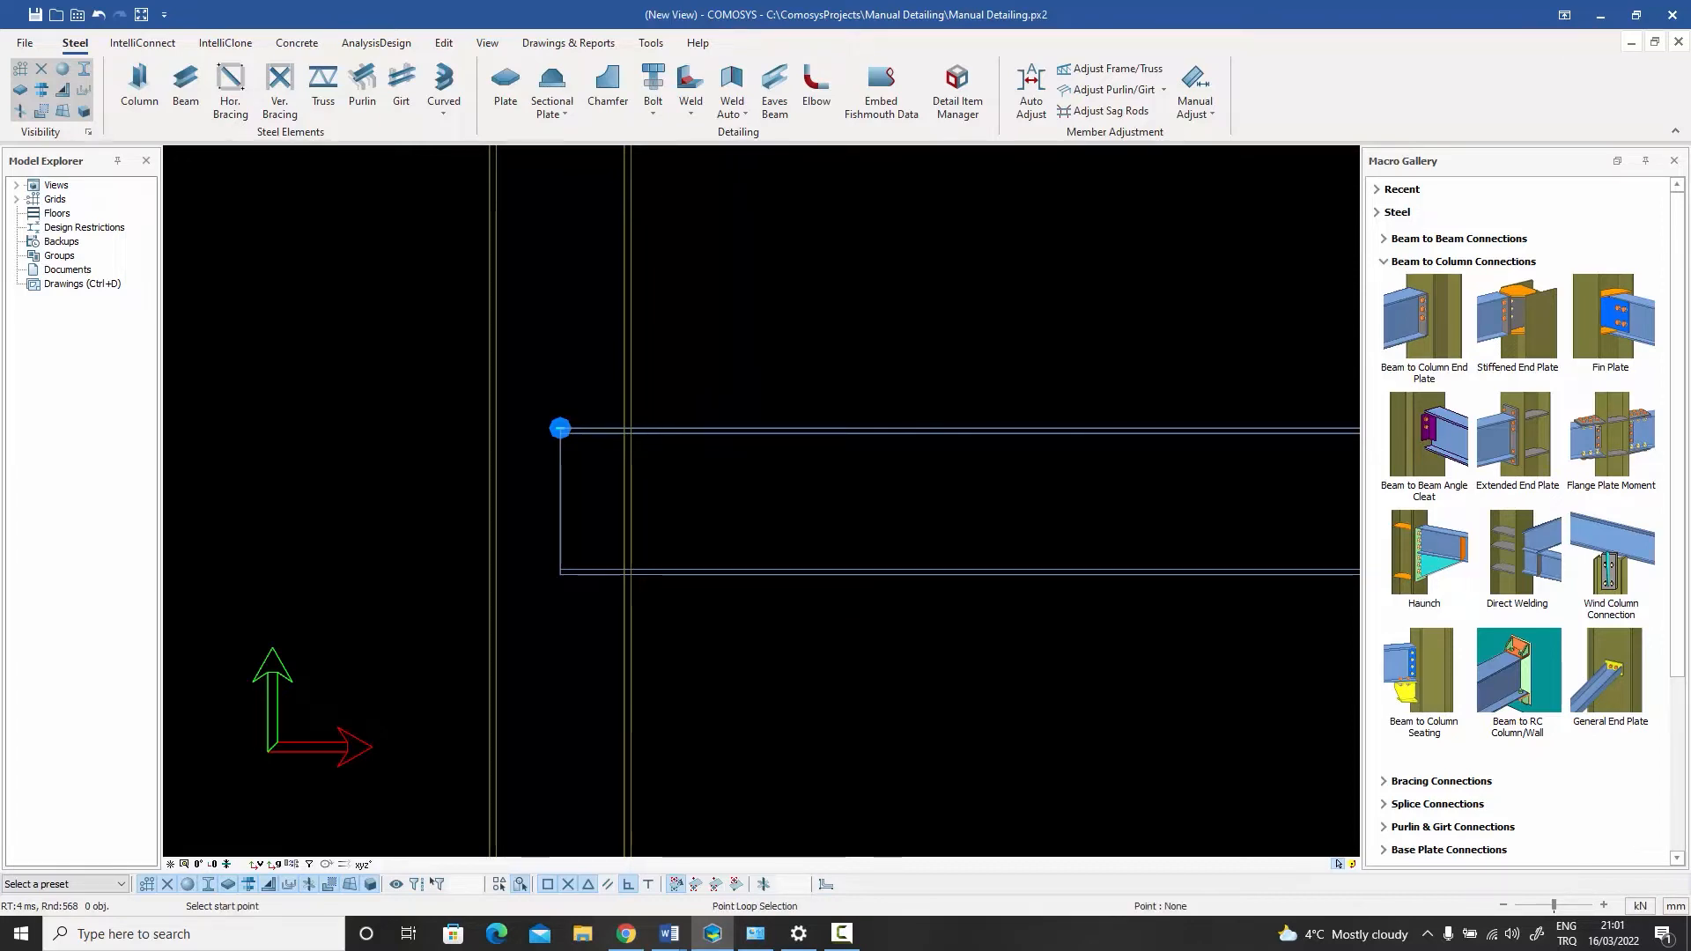
scroll(648, 454, up, 3)
click(607, 393)
scroll(660, 442, down, 2)
scroll(624, 608, up, 3)
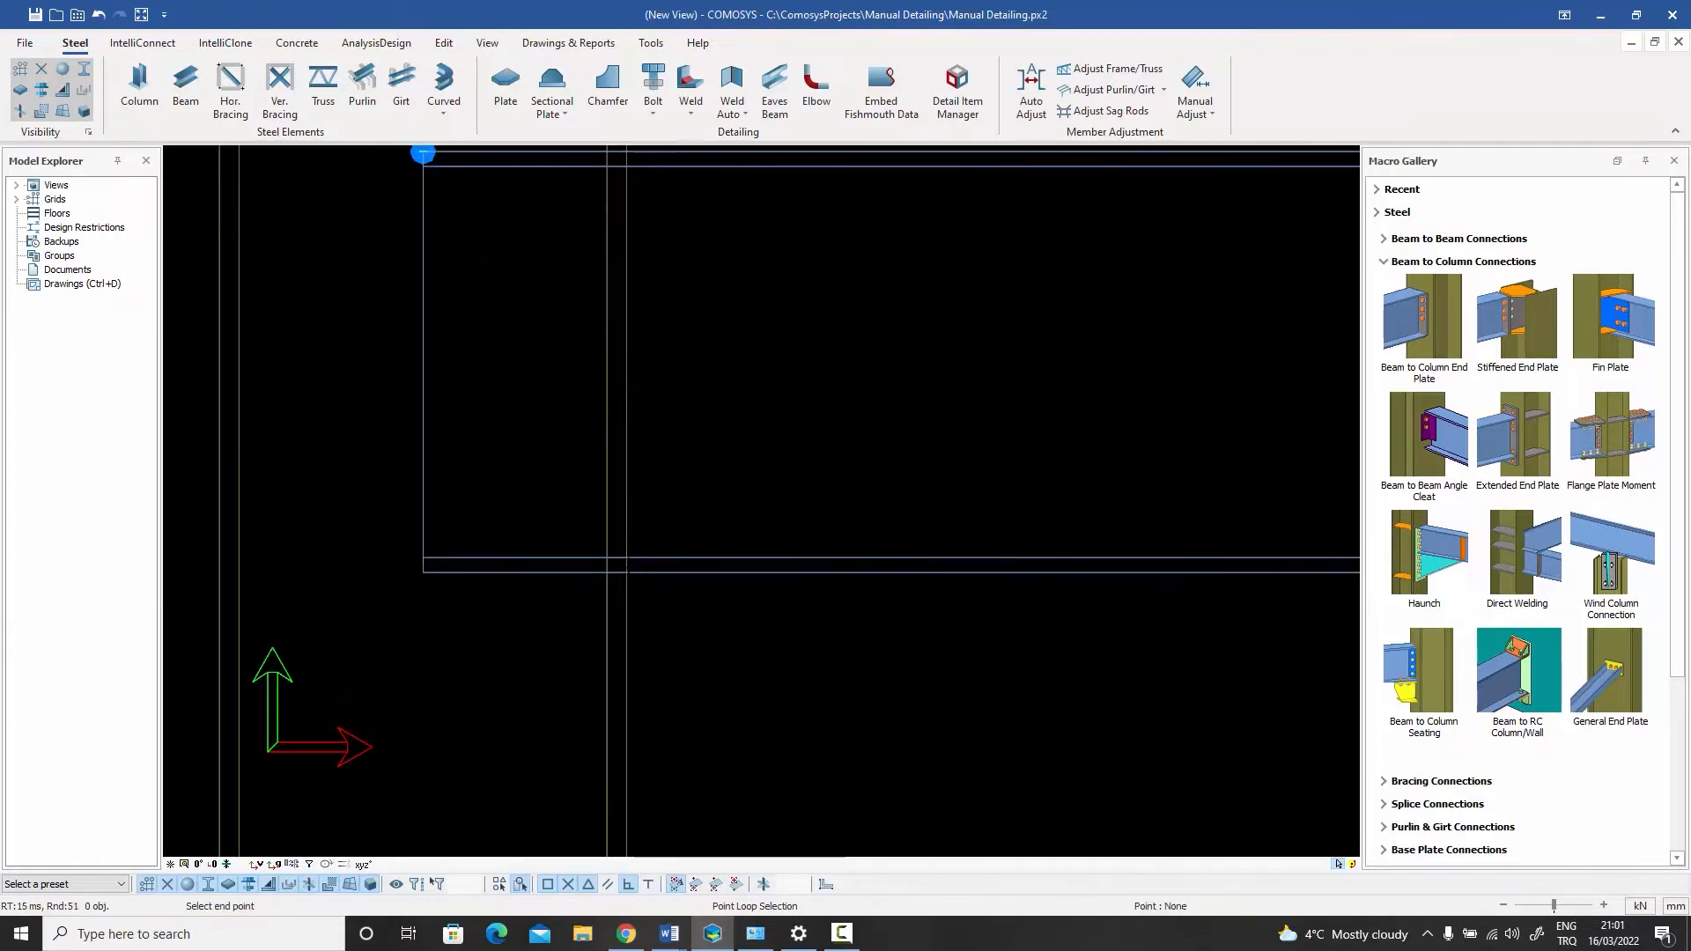
click(626, 572)
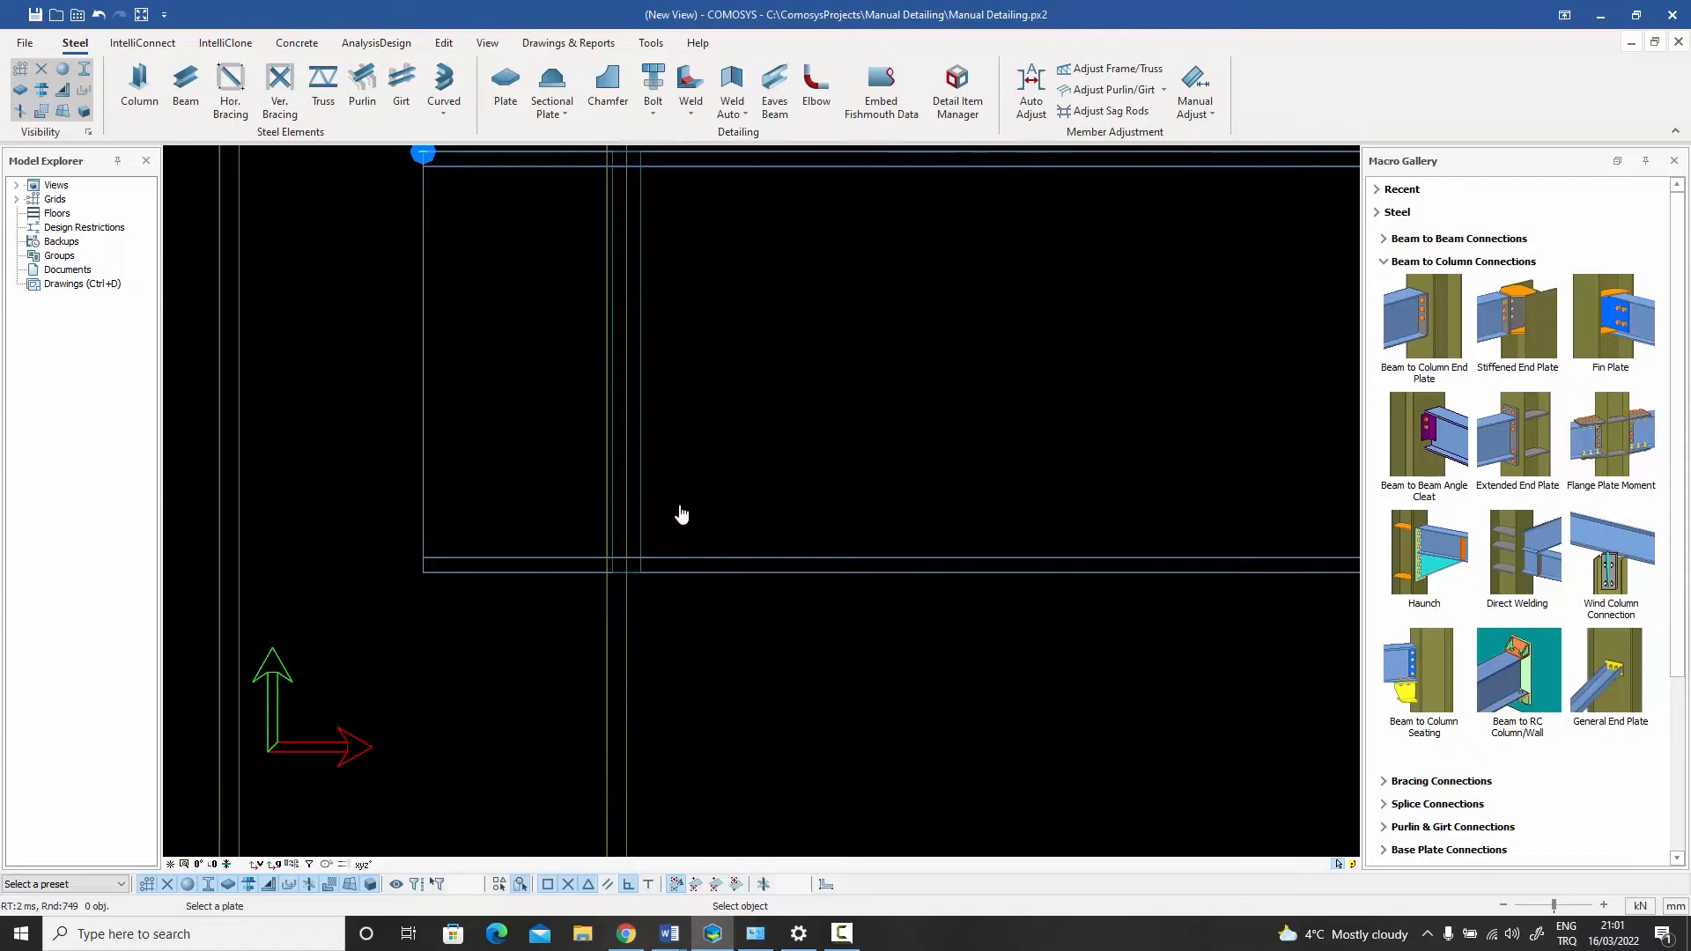
scroll(679, 513, down, 3)
click(705, 432)
key(Escape)
- Set the sectional plate's end offsets to -100 at the start and -350 at the end
scroll(685, 424, up, 2)
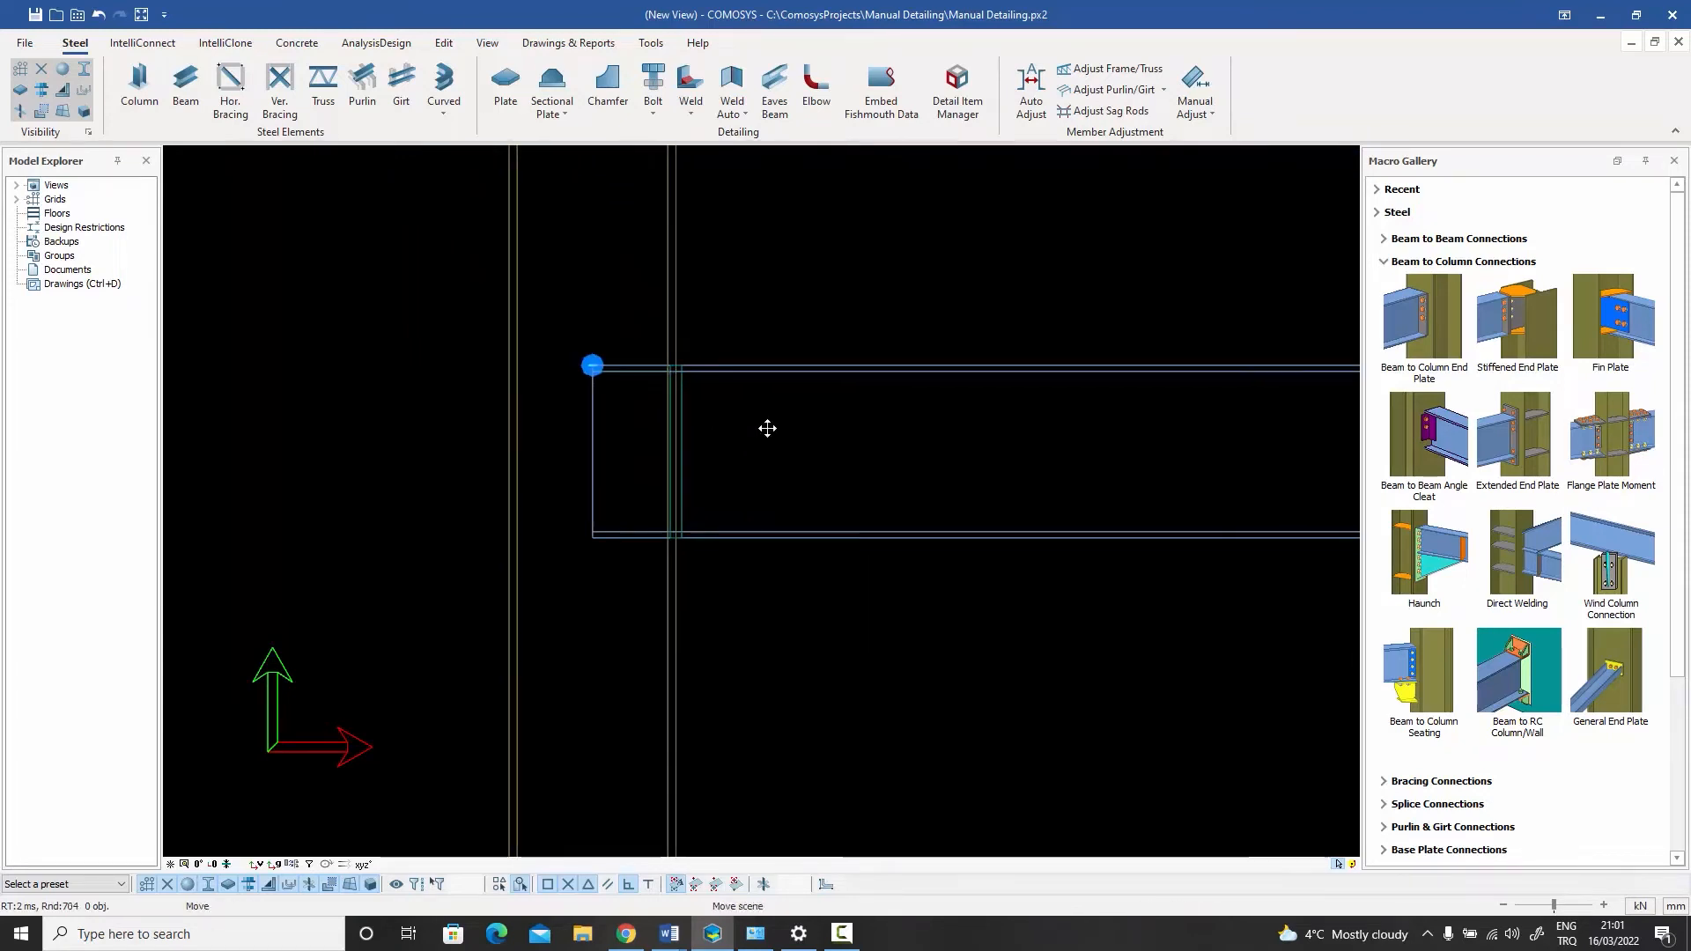
click(739, 431)
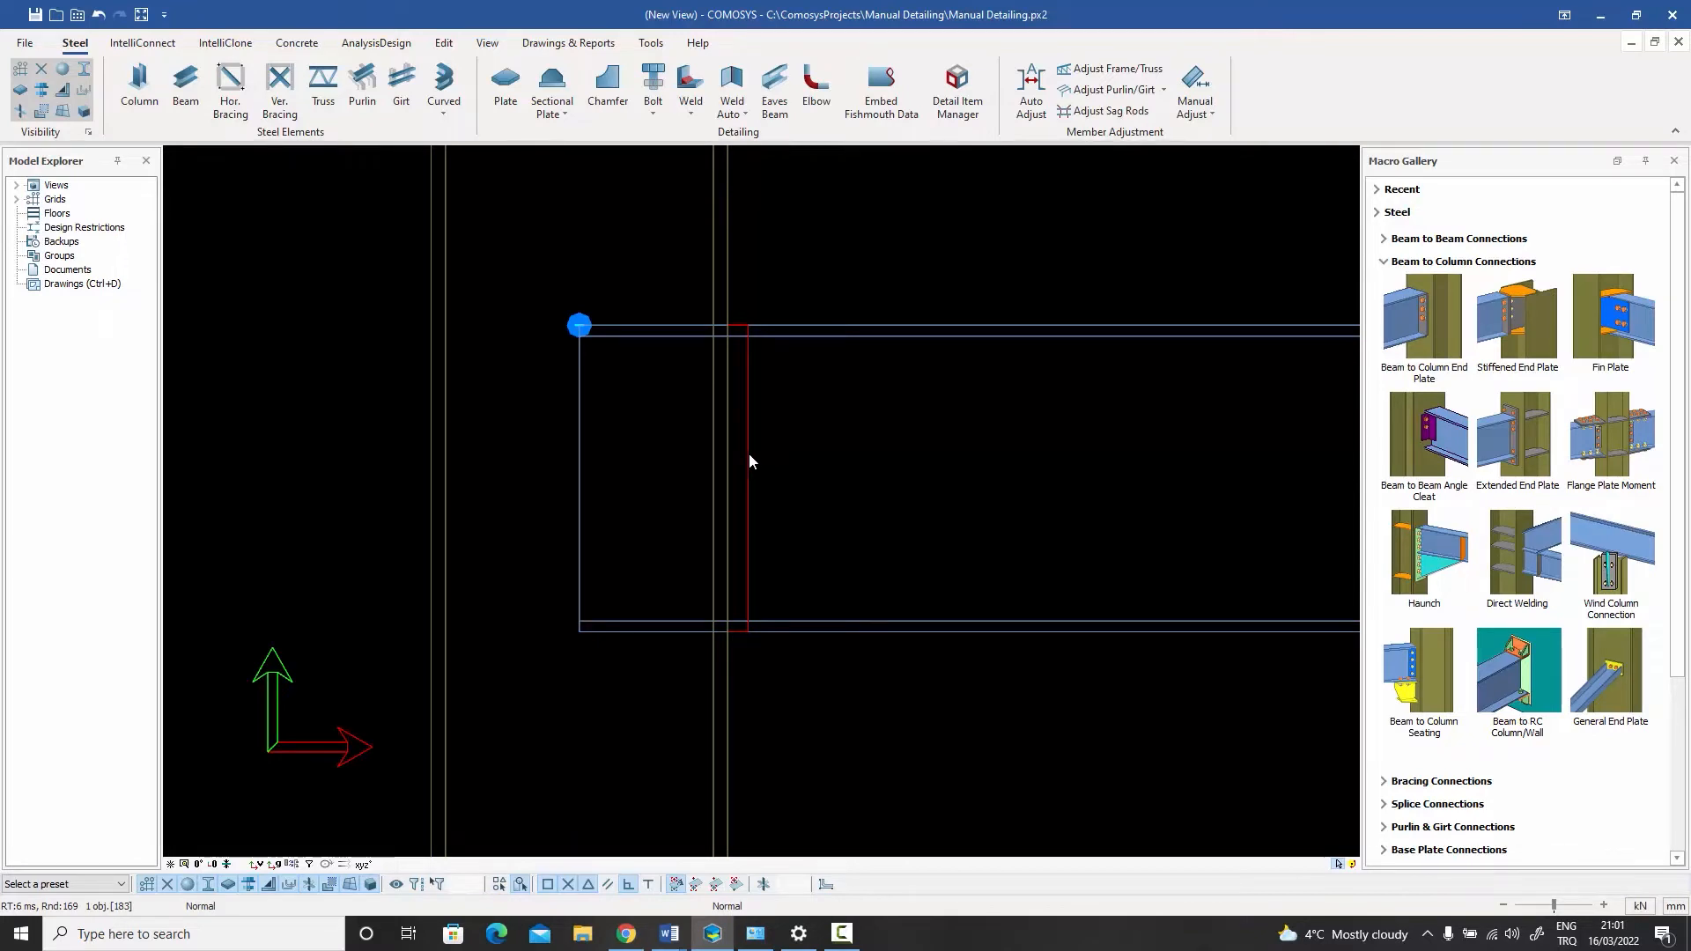
double_click(748, 453)
drag(785, 286, 1134, 244)
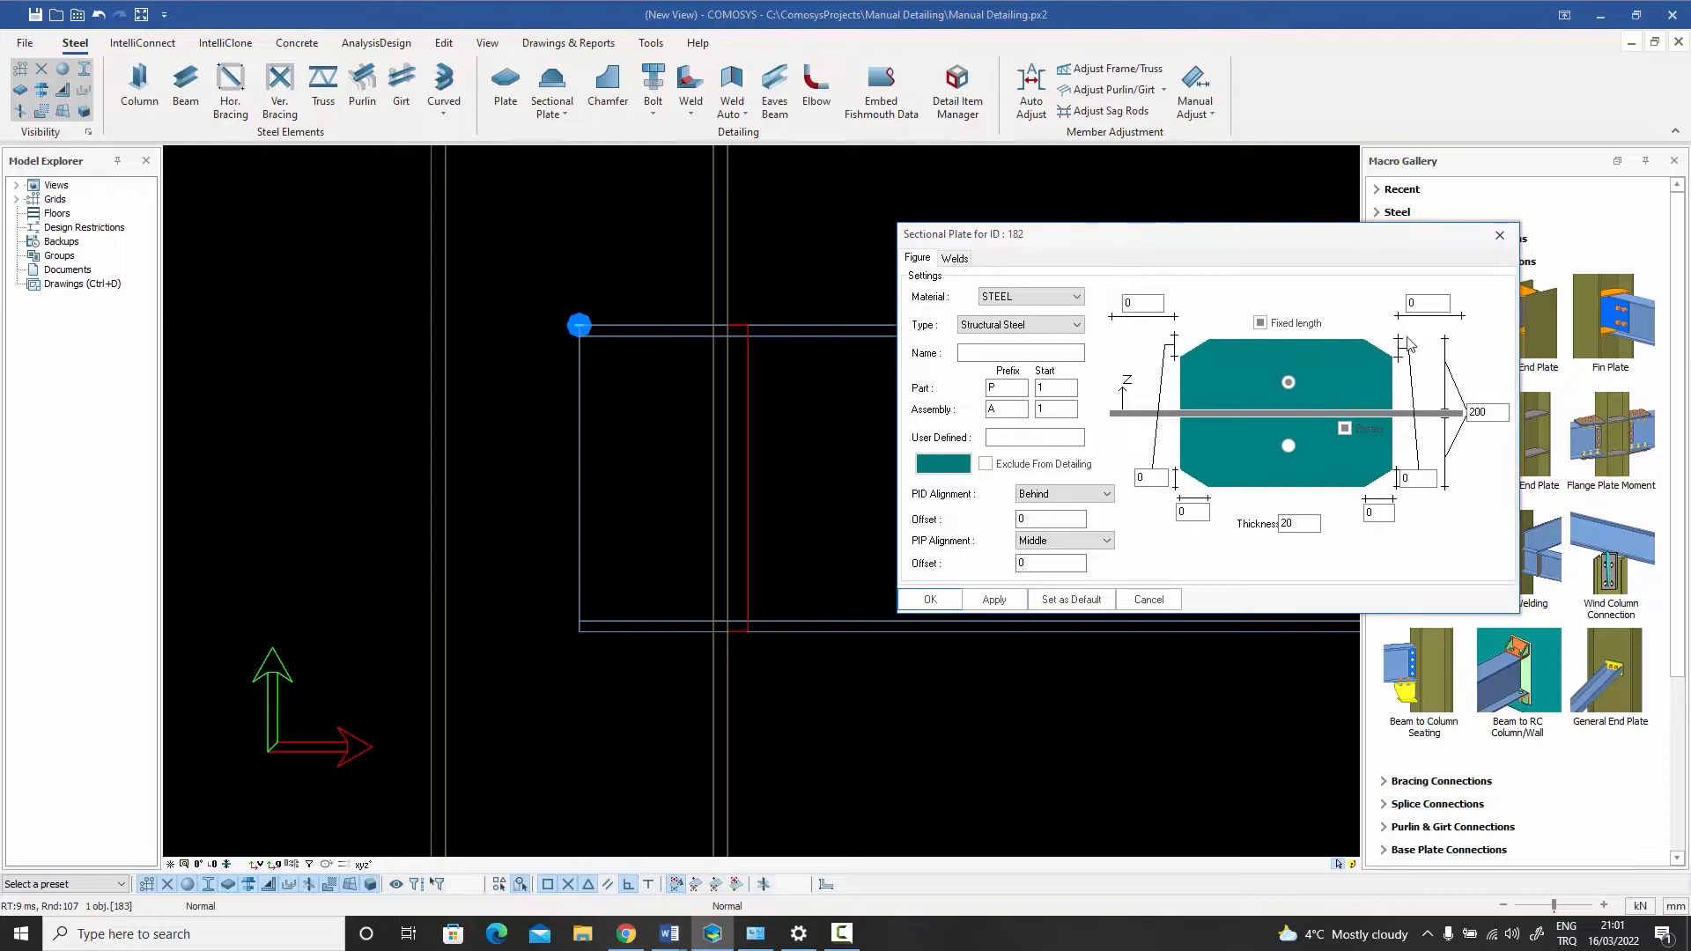
double_click(1127, 306)
text(-100)
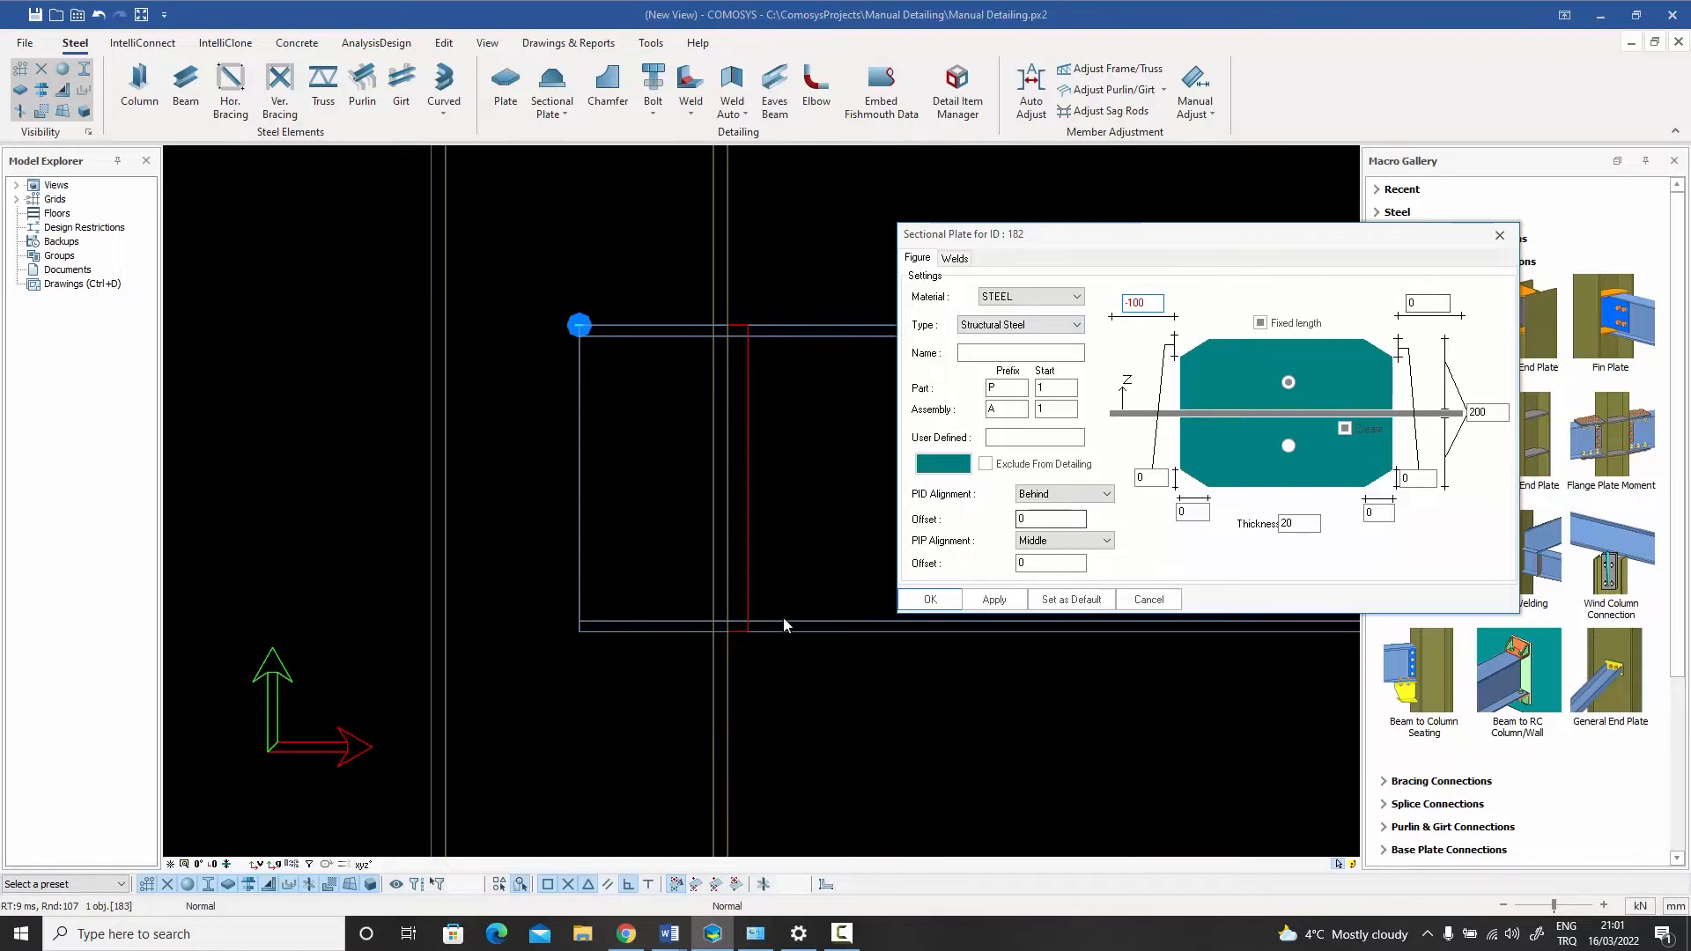
click(1414, 303)
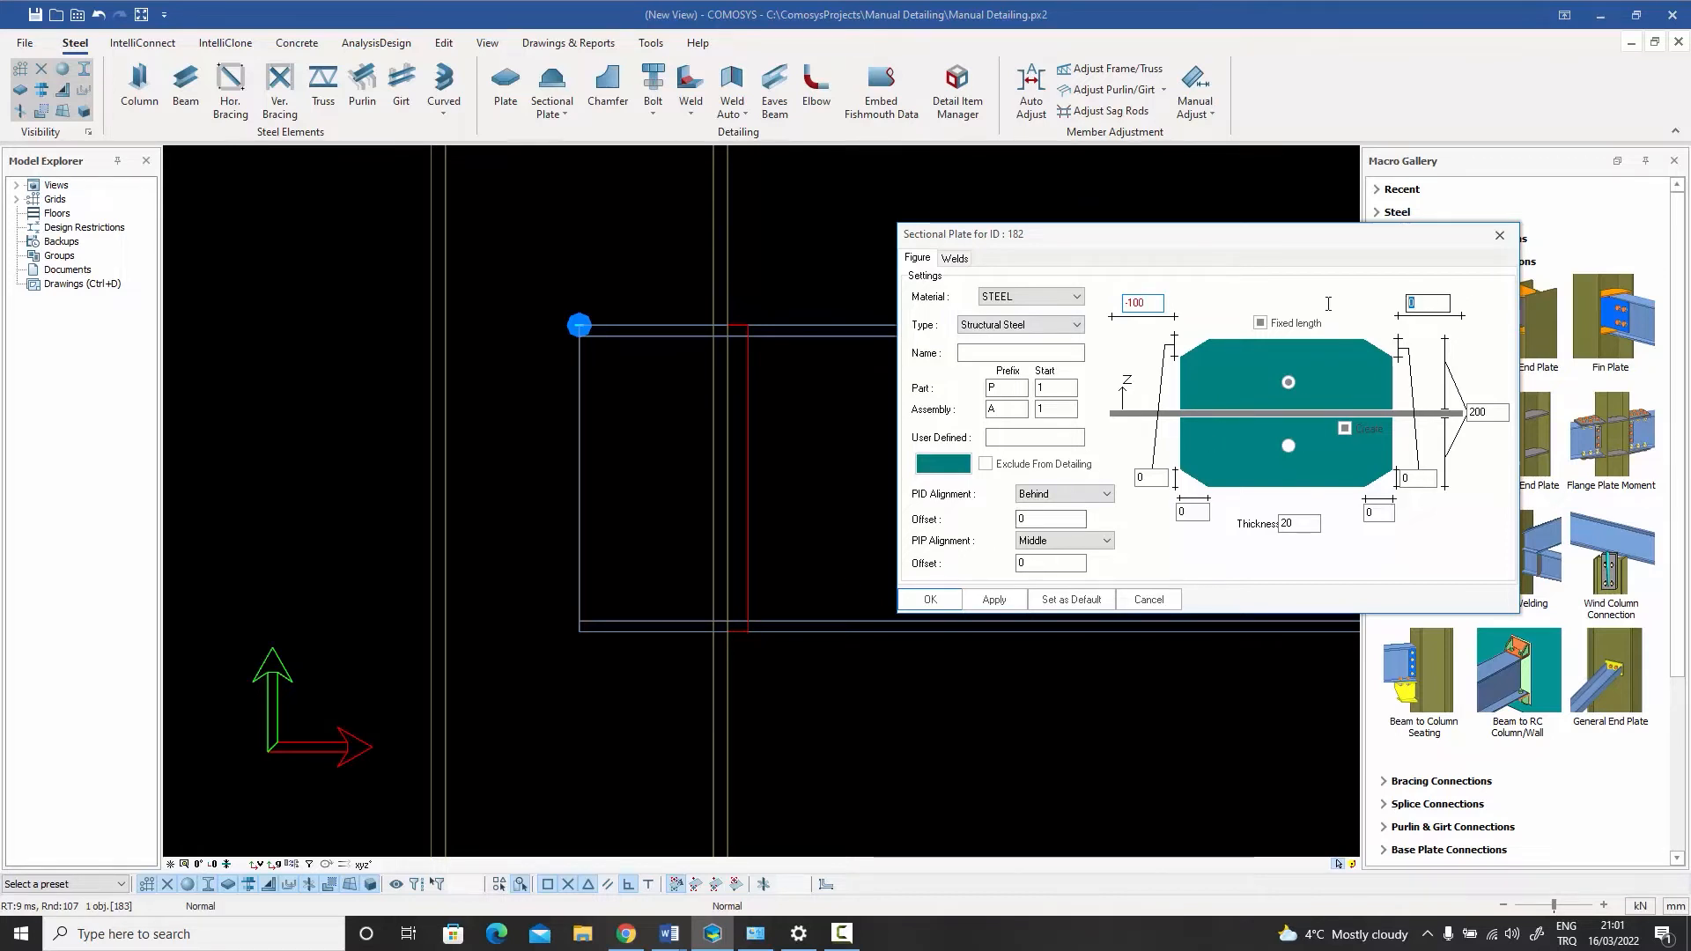
text(-35)
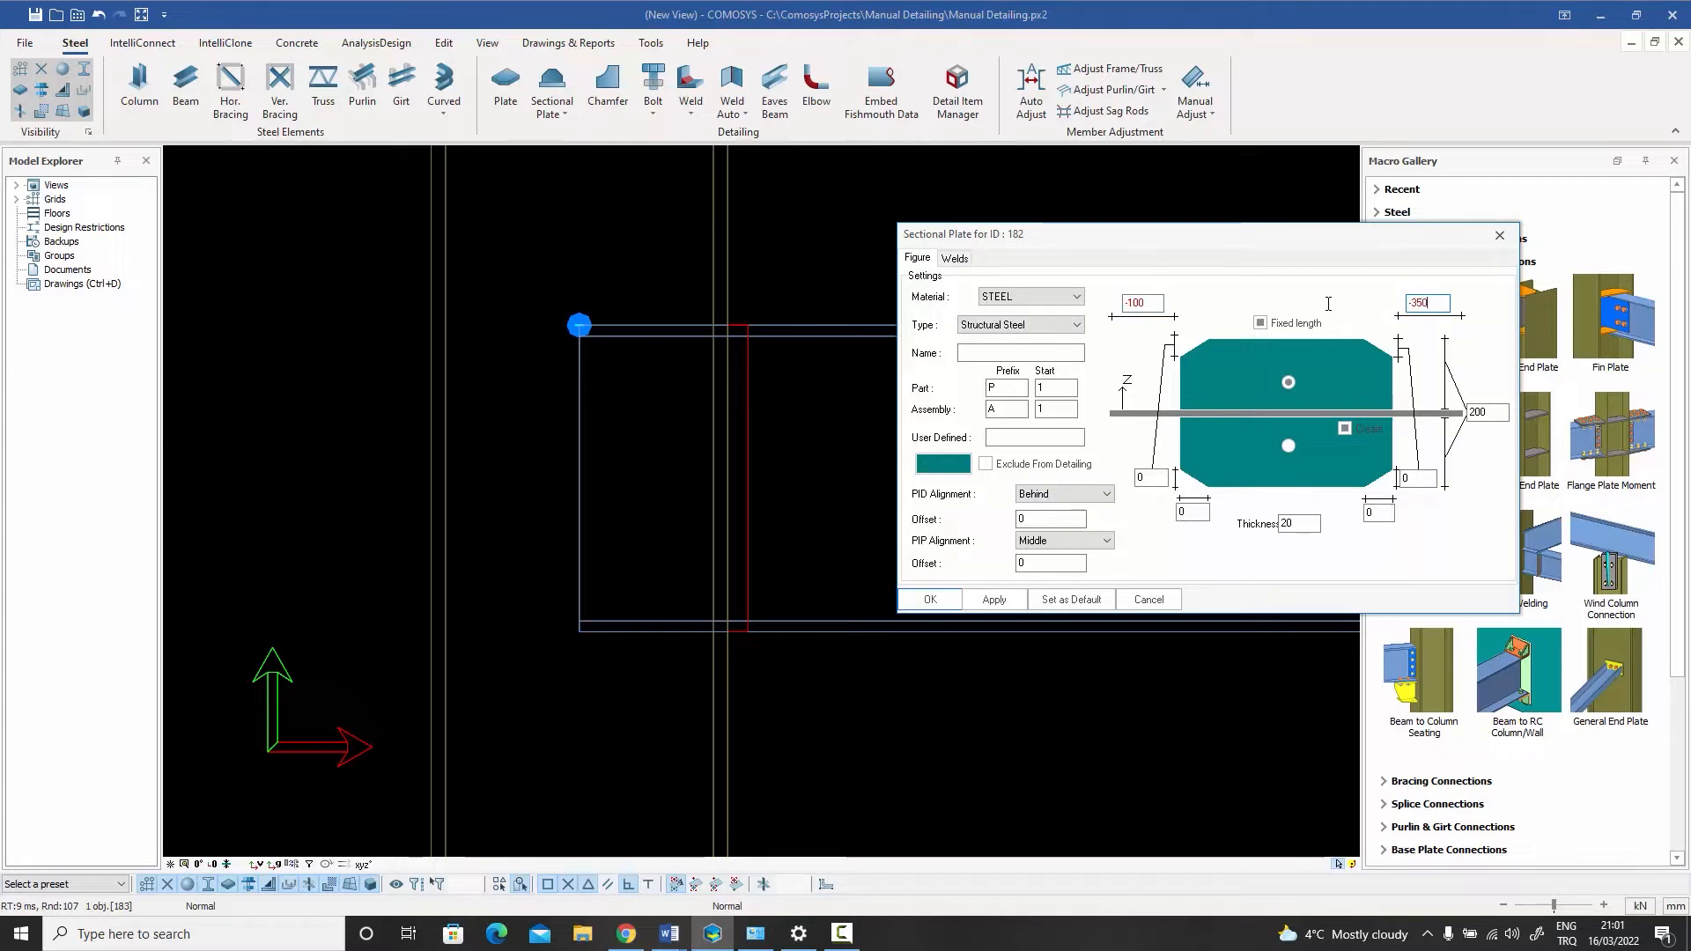
click(926, 603)
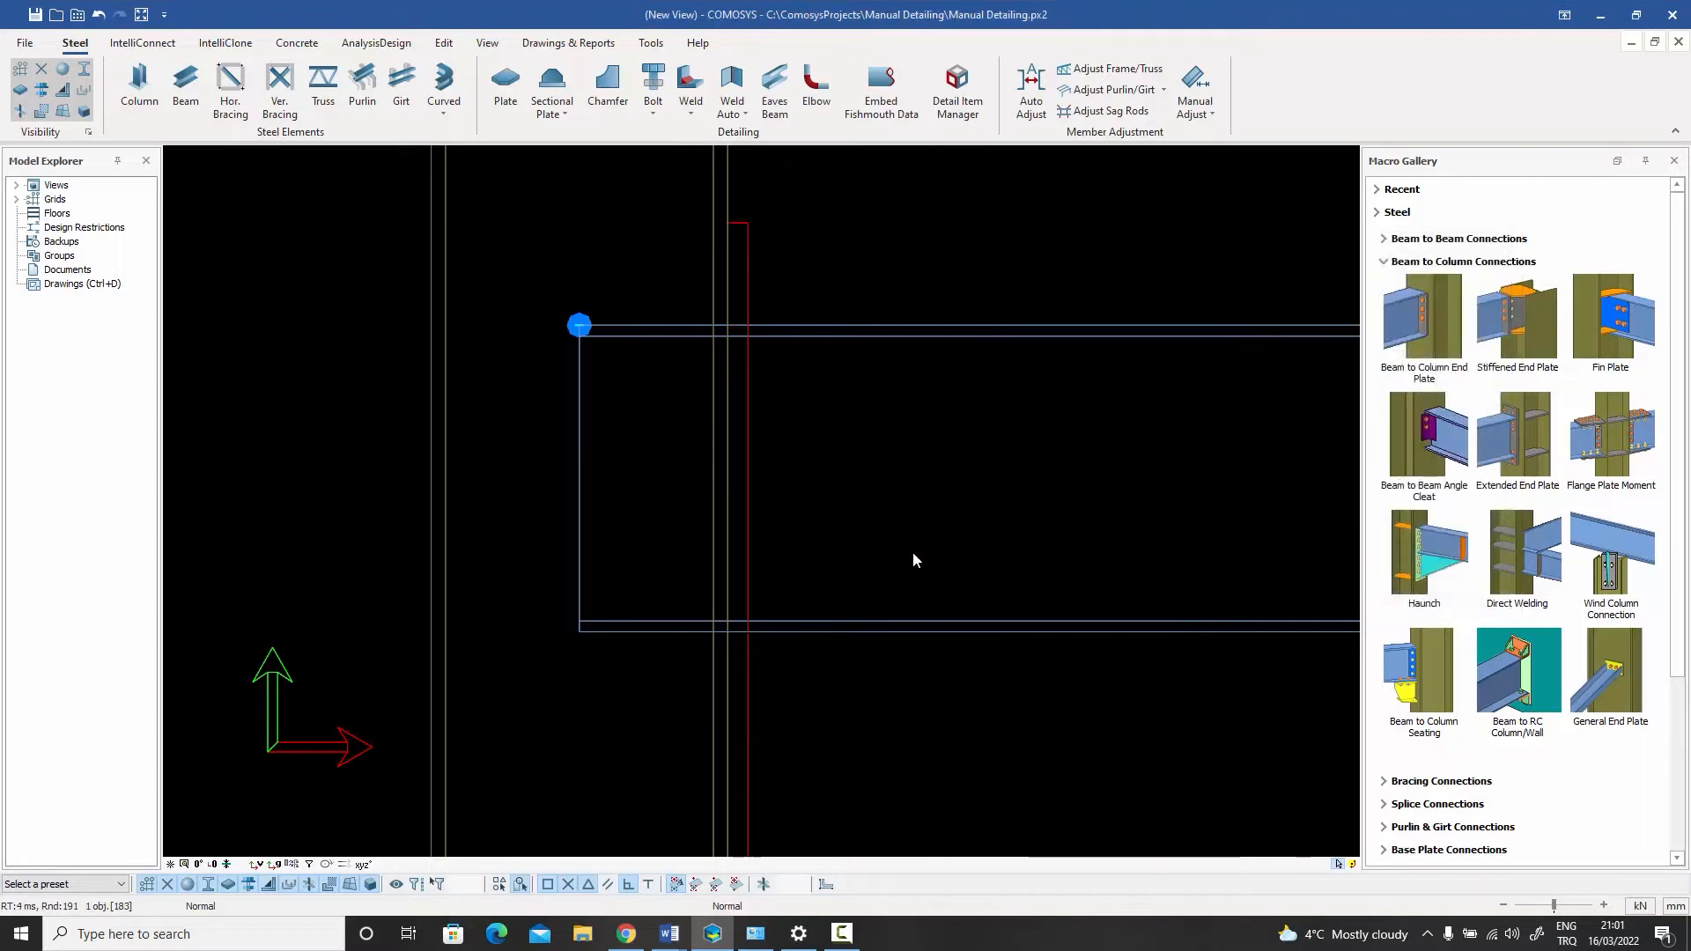
- Measure the distance from the beam's end joint in column A to the upper beam-side corner of the end plate
scroll(912, 547, down, 3)
middle_drag(925, 580, 847, 520)
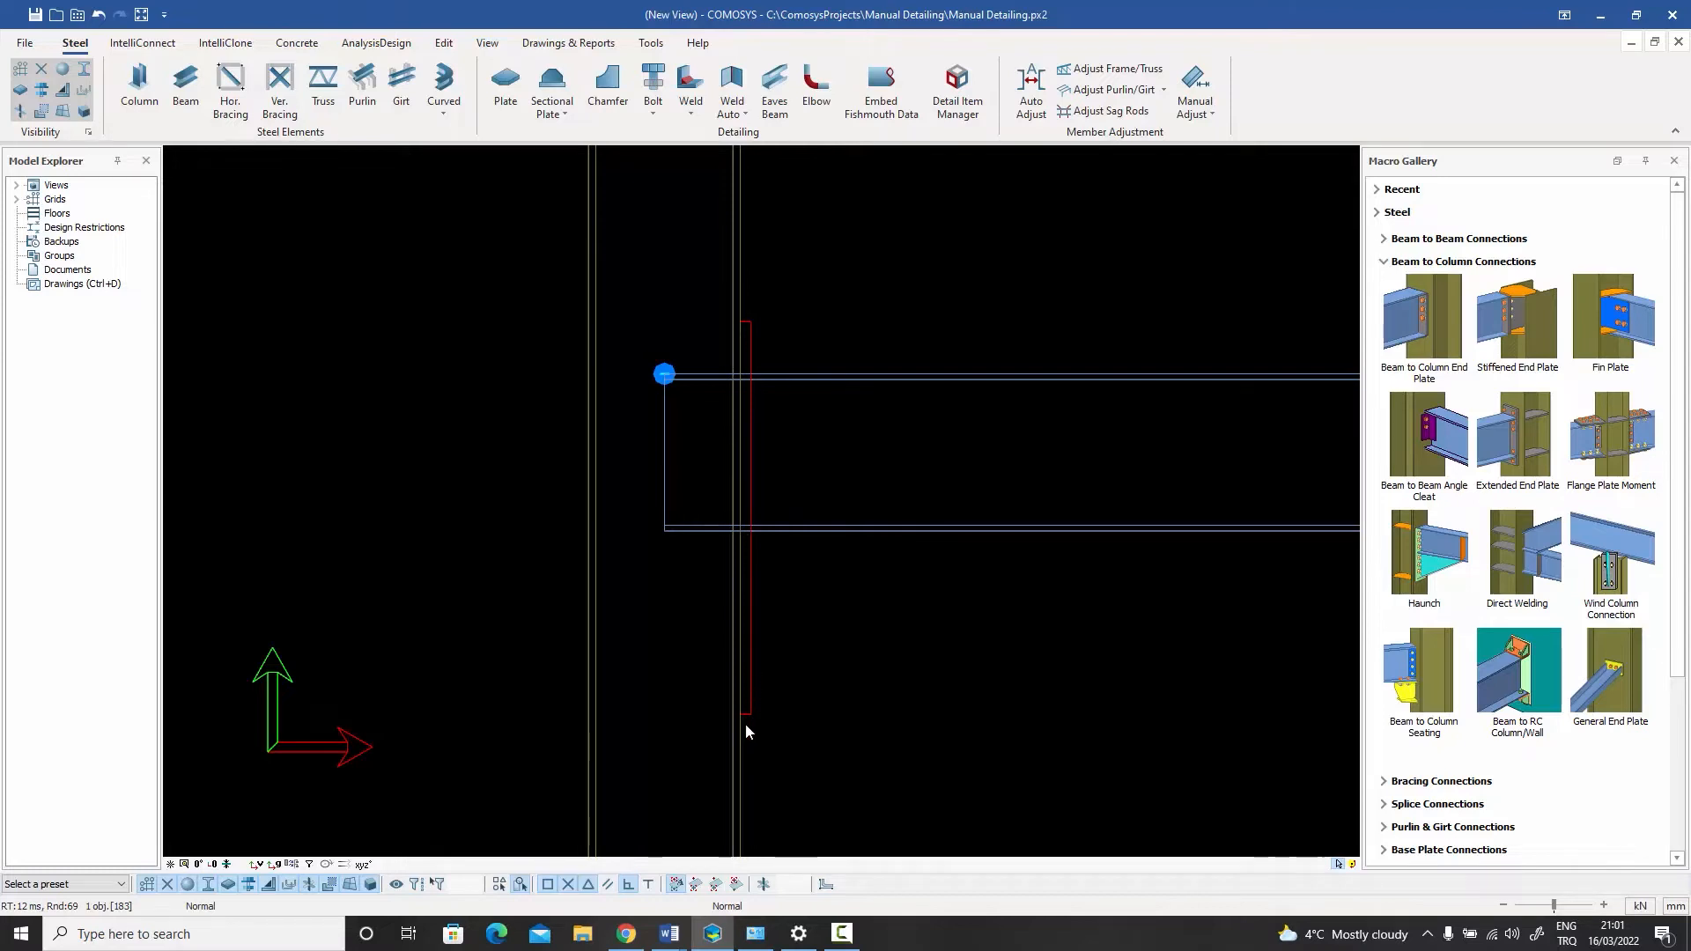
middle_drag(799, 695, 752, 660)
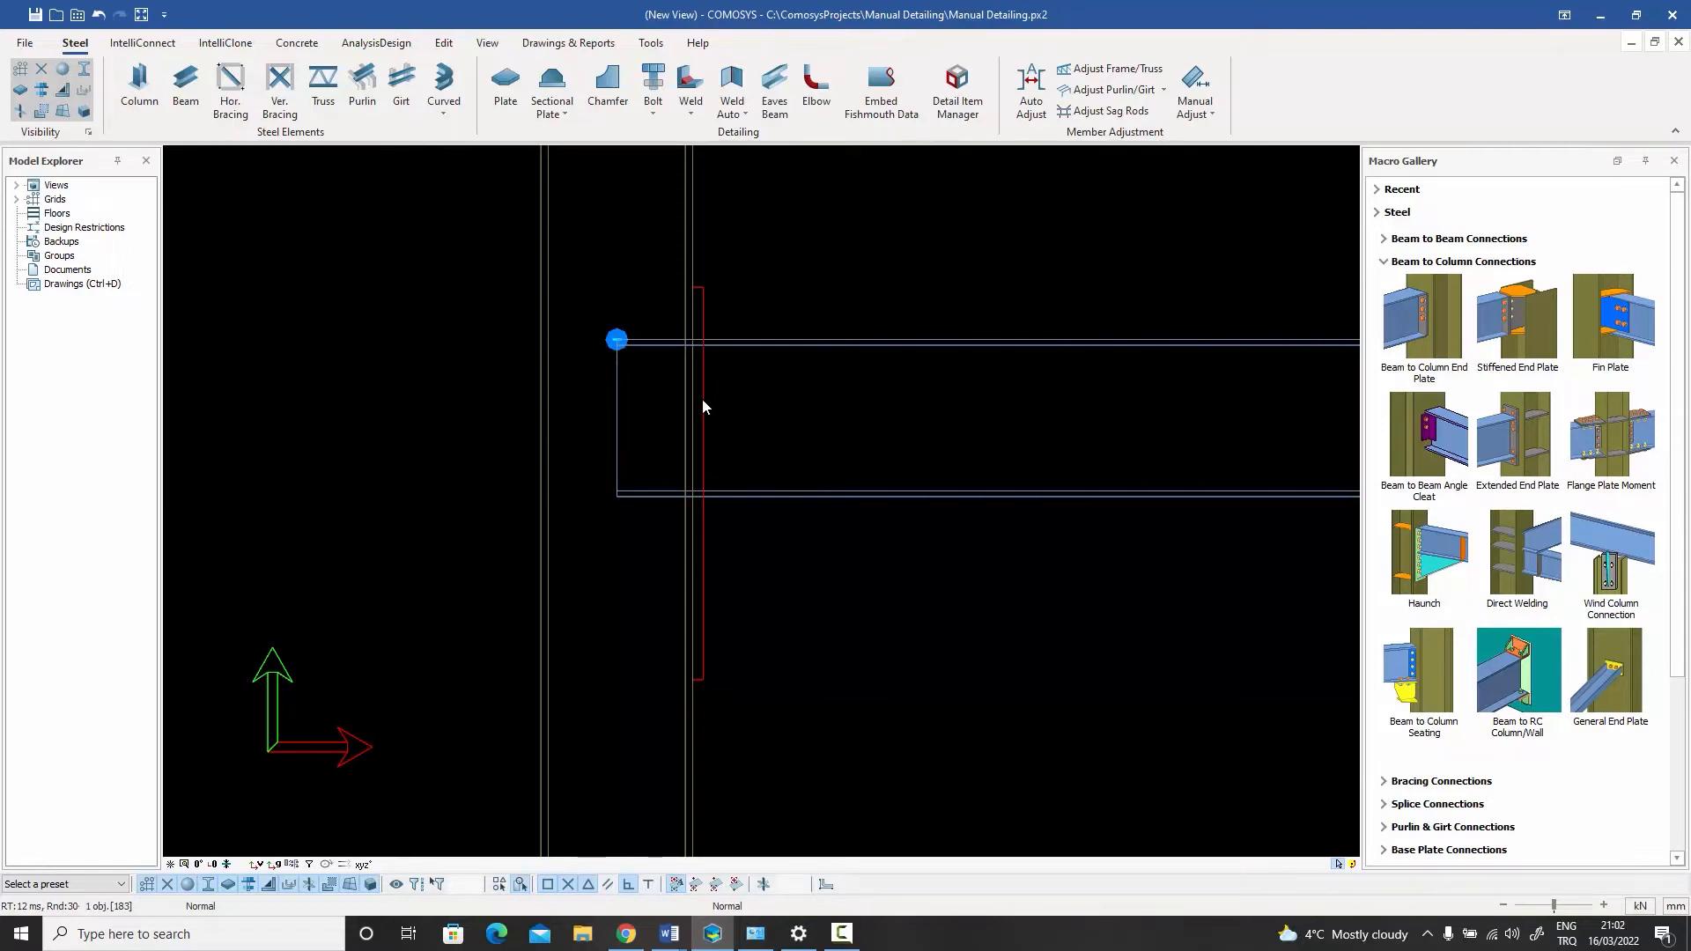
right_click(782, 284)
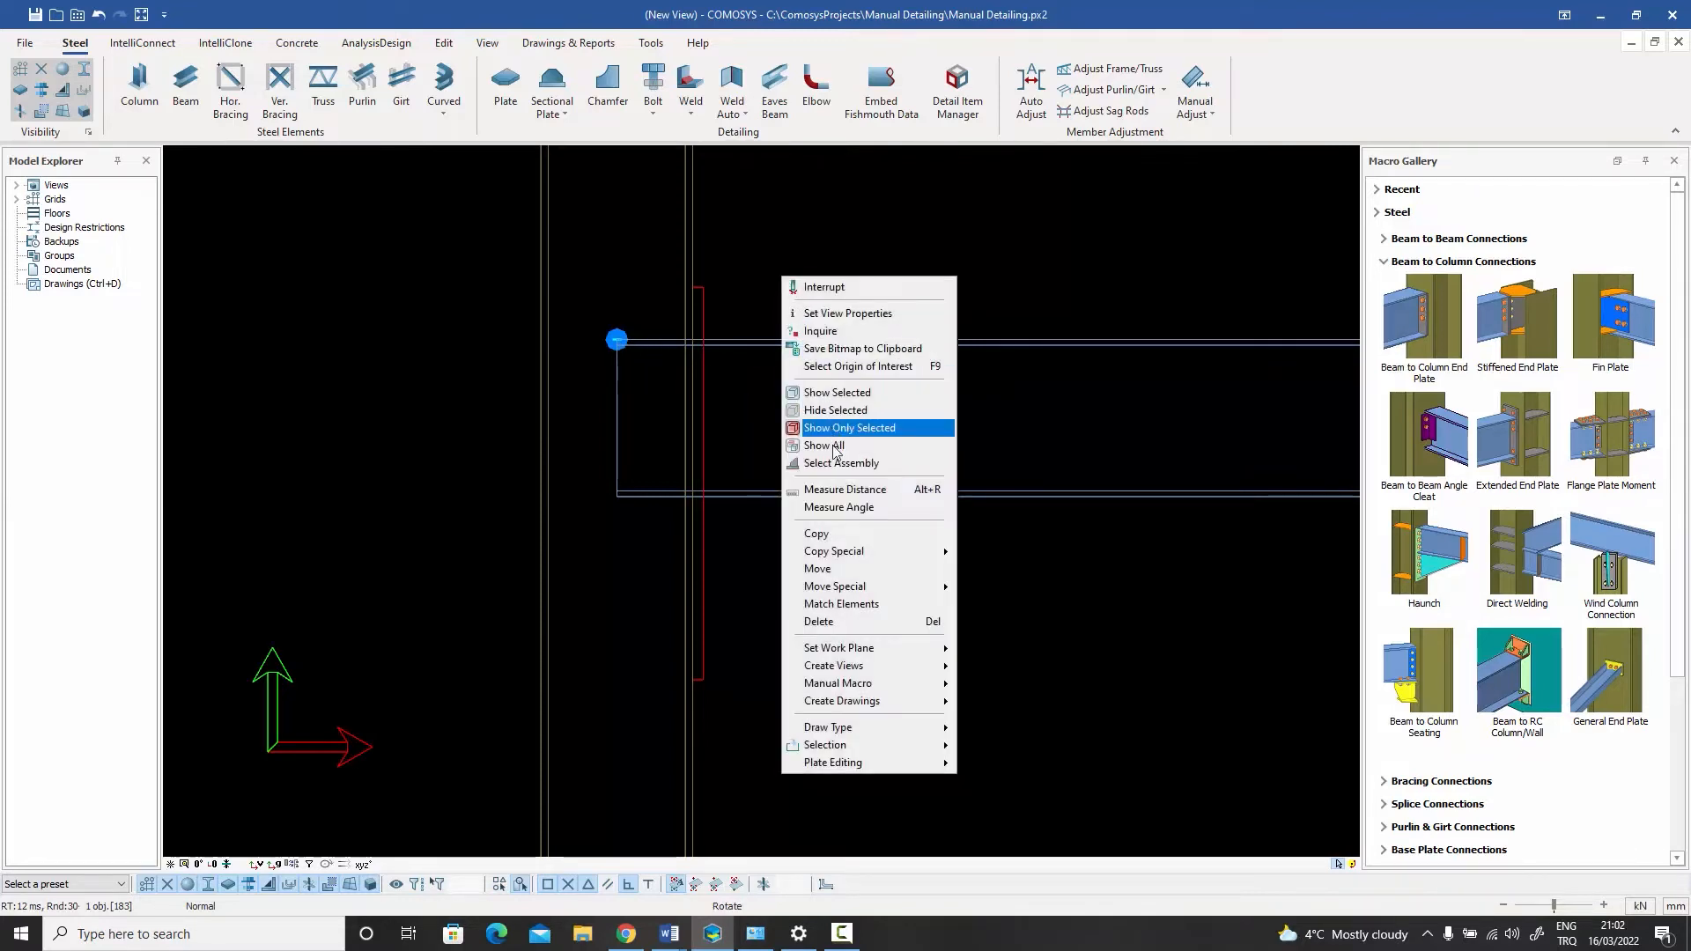
click(839, 493)
click(616, 339)
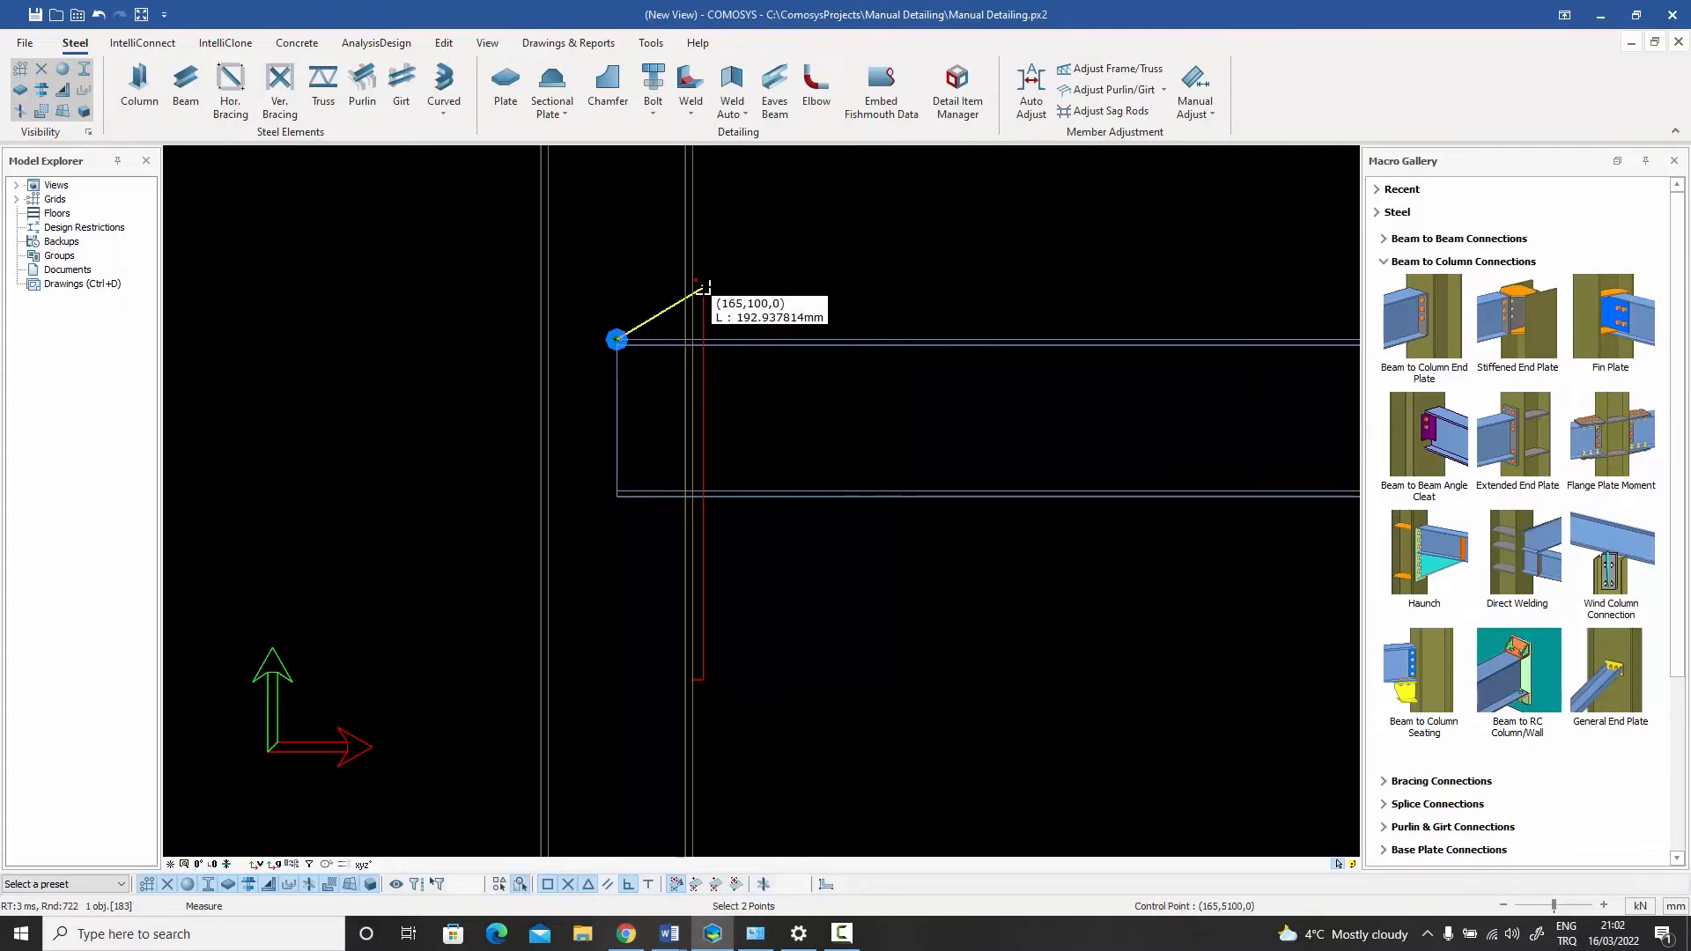
right_click(704, 287)
click(770, 290)
- Set the IPE300 beam's end x offset to -165 so it stops at the end plate's face
double_click(791, 346)
click(969, 522)
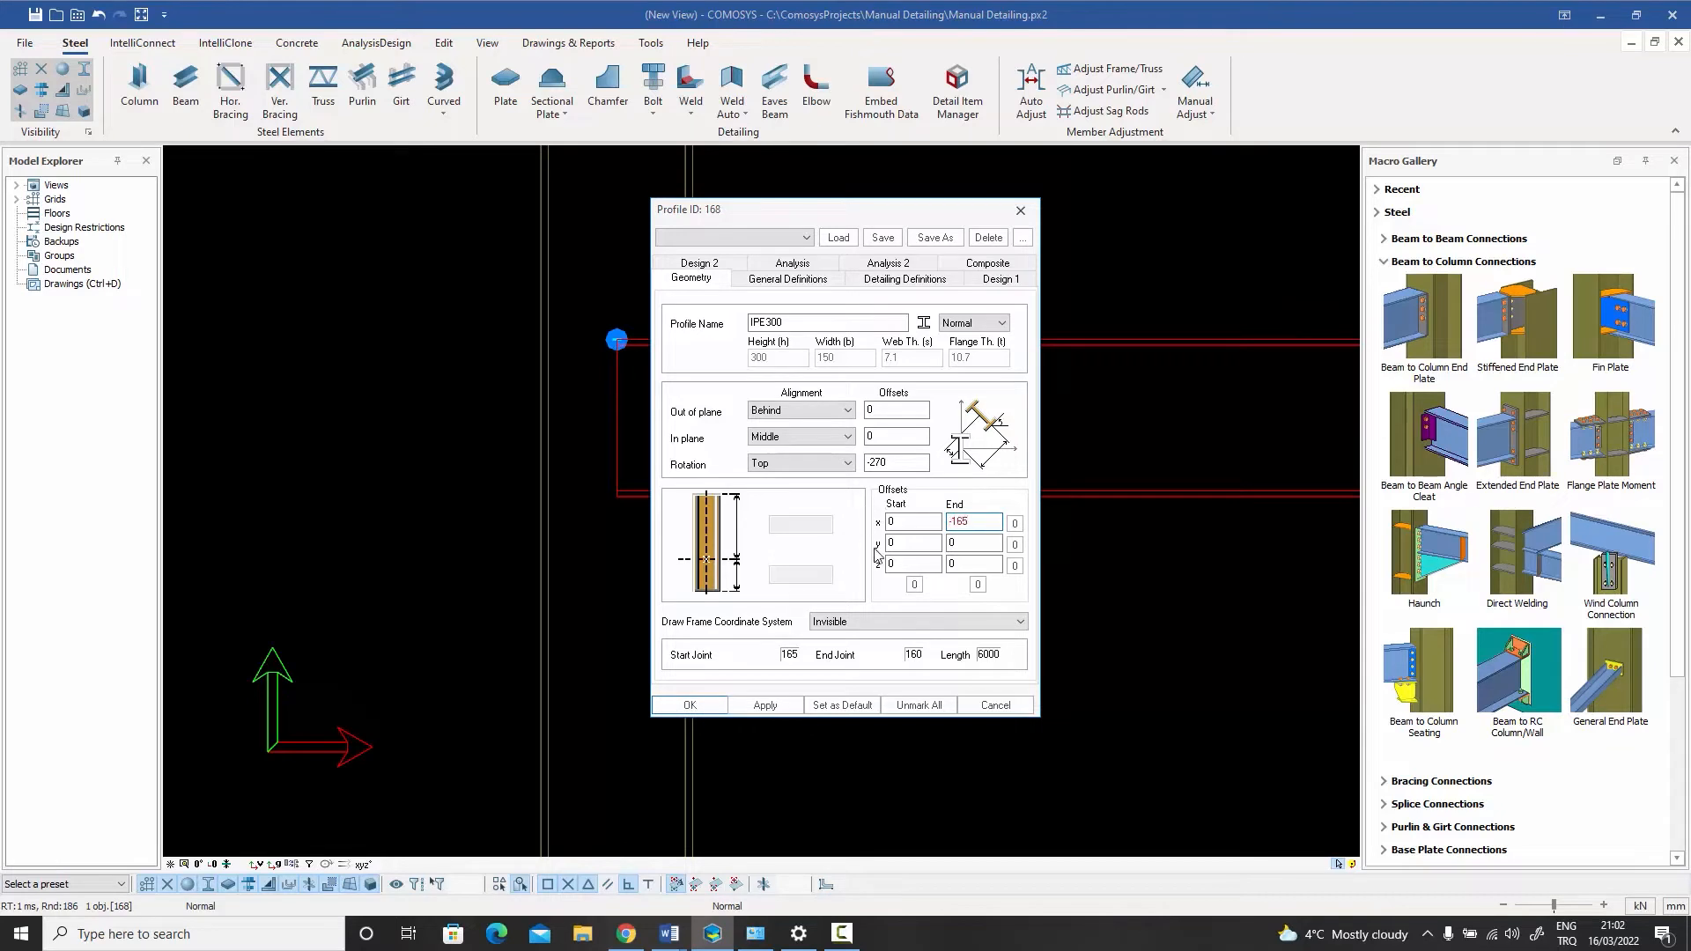
click(689, 704)
key(Escape)
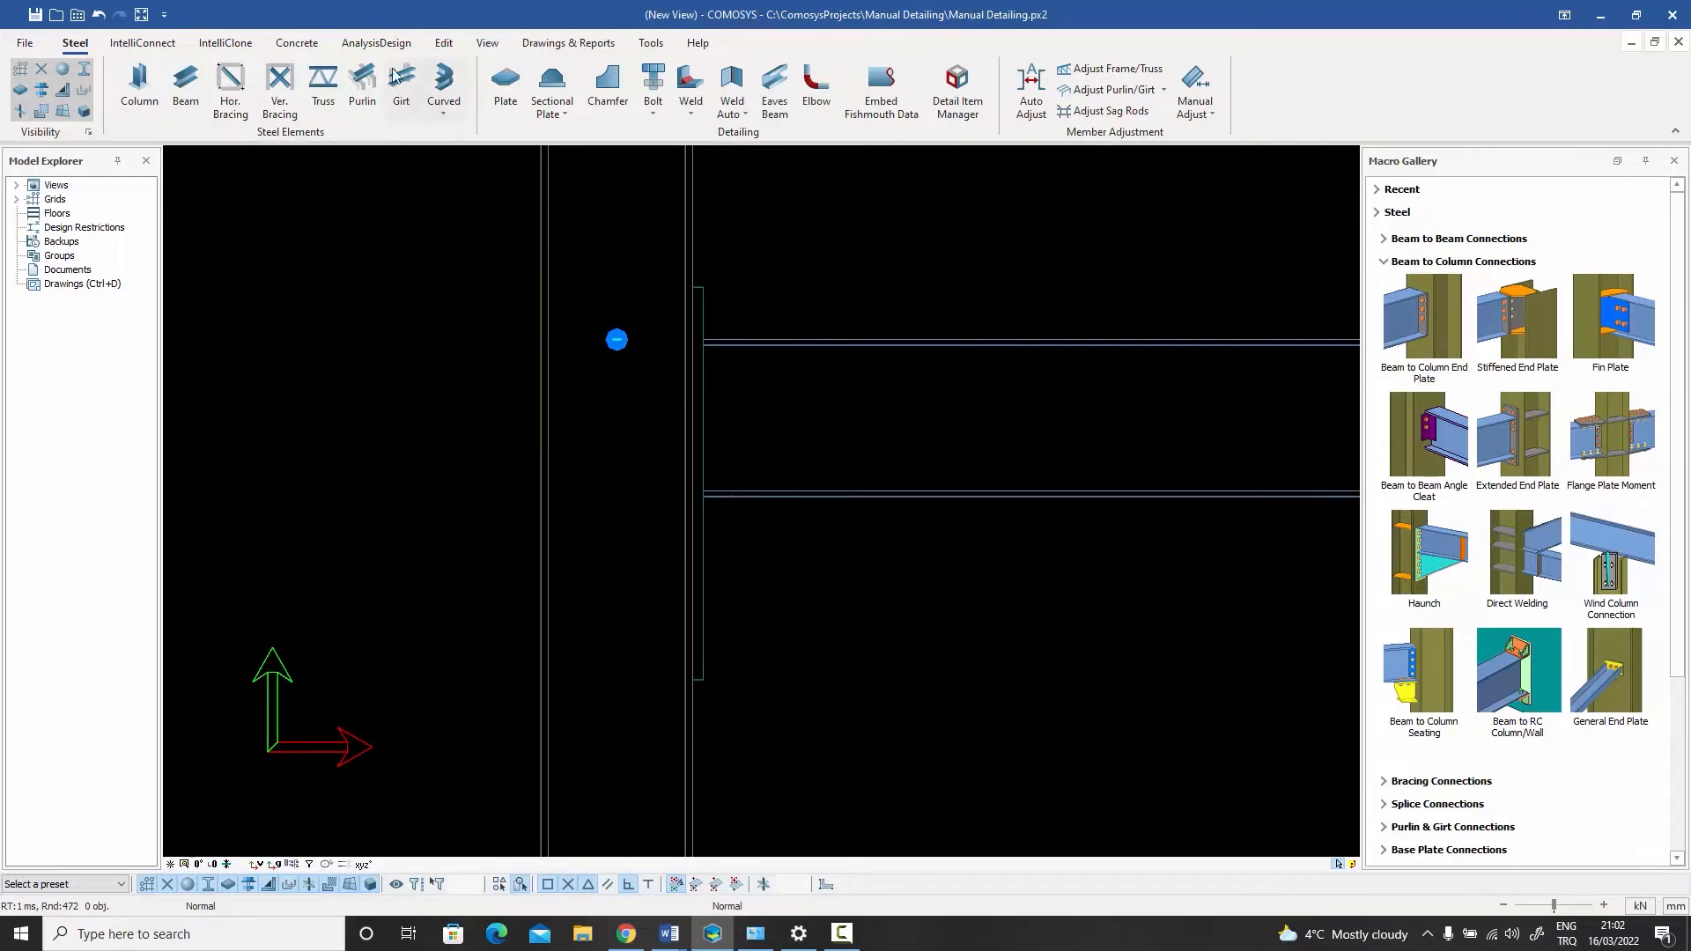
- Create a sloped sectional plate from 30 mm above the end plate's lower corner to 500 mm along the beam's bottom flange
click(564, 116)
click(569, 147)
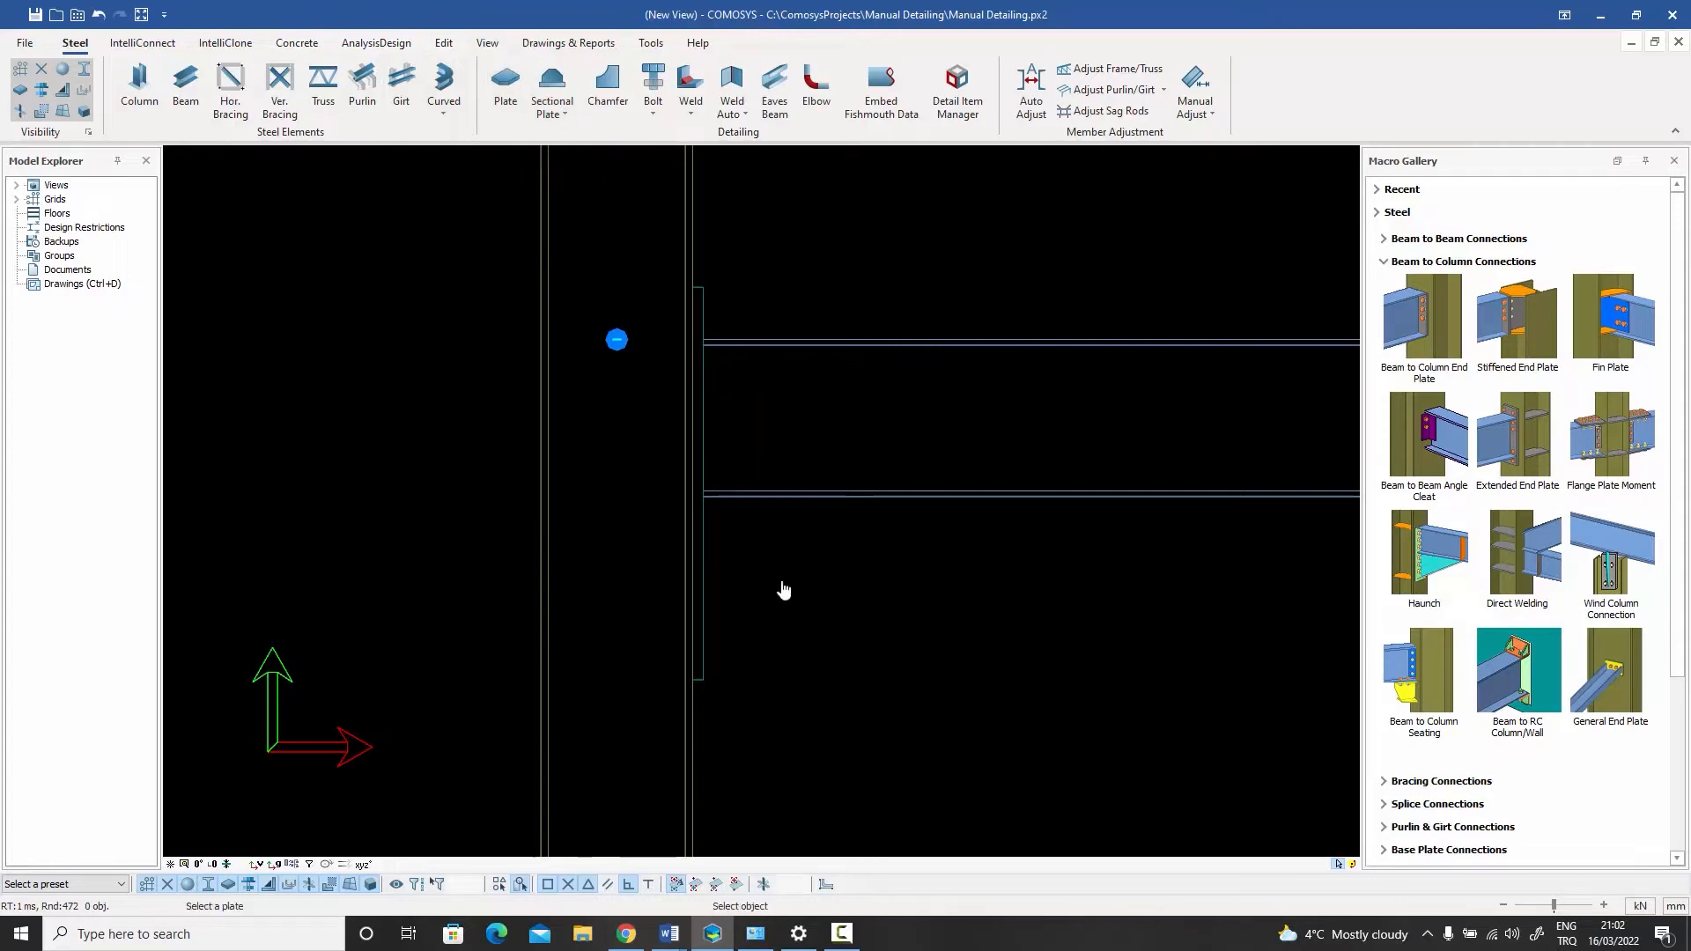
click(725, 625)
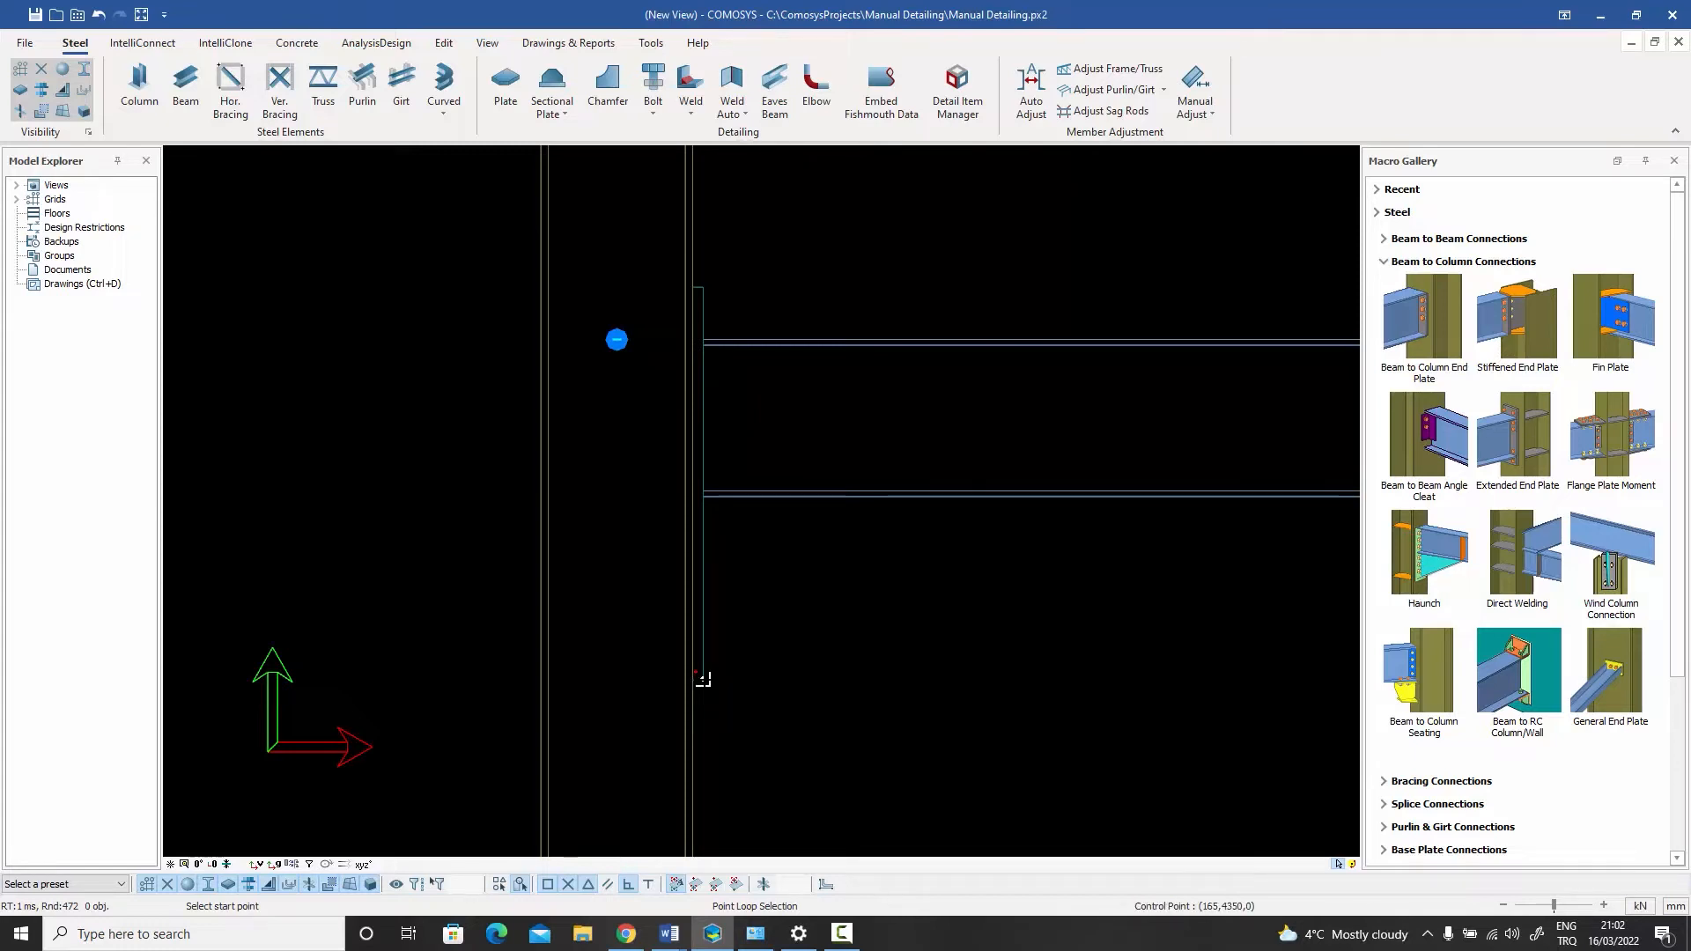
key(space)
text(dy3)
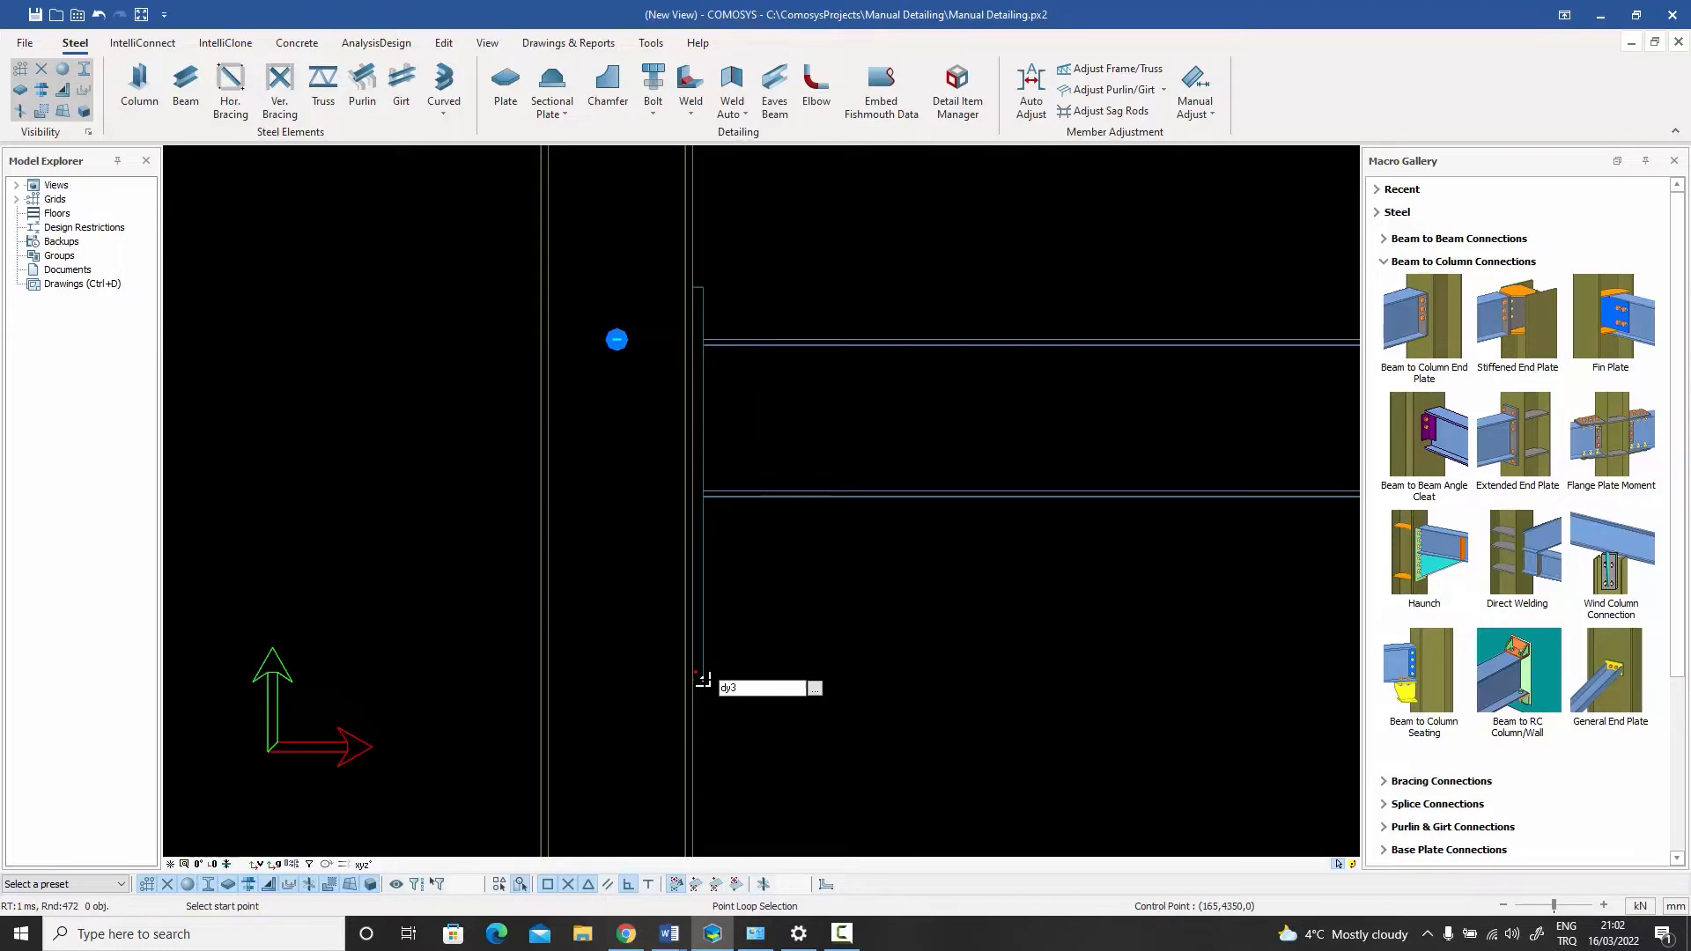
text(0)
key(Return)
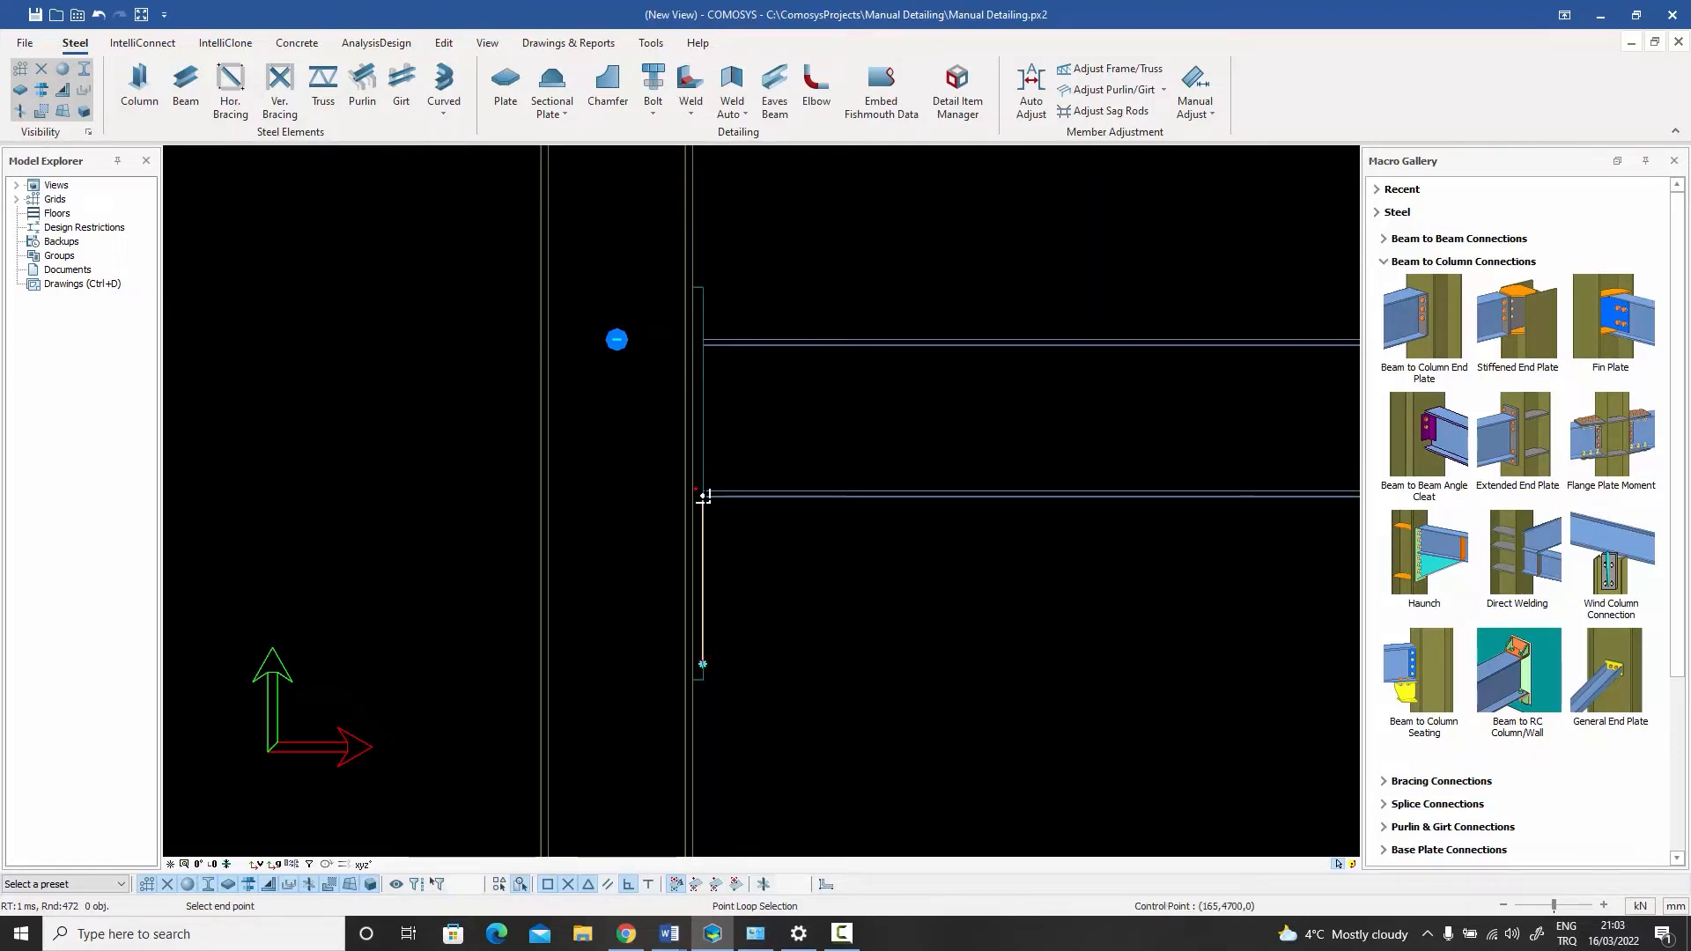
key(space)
text(dx)
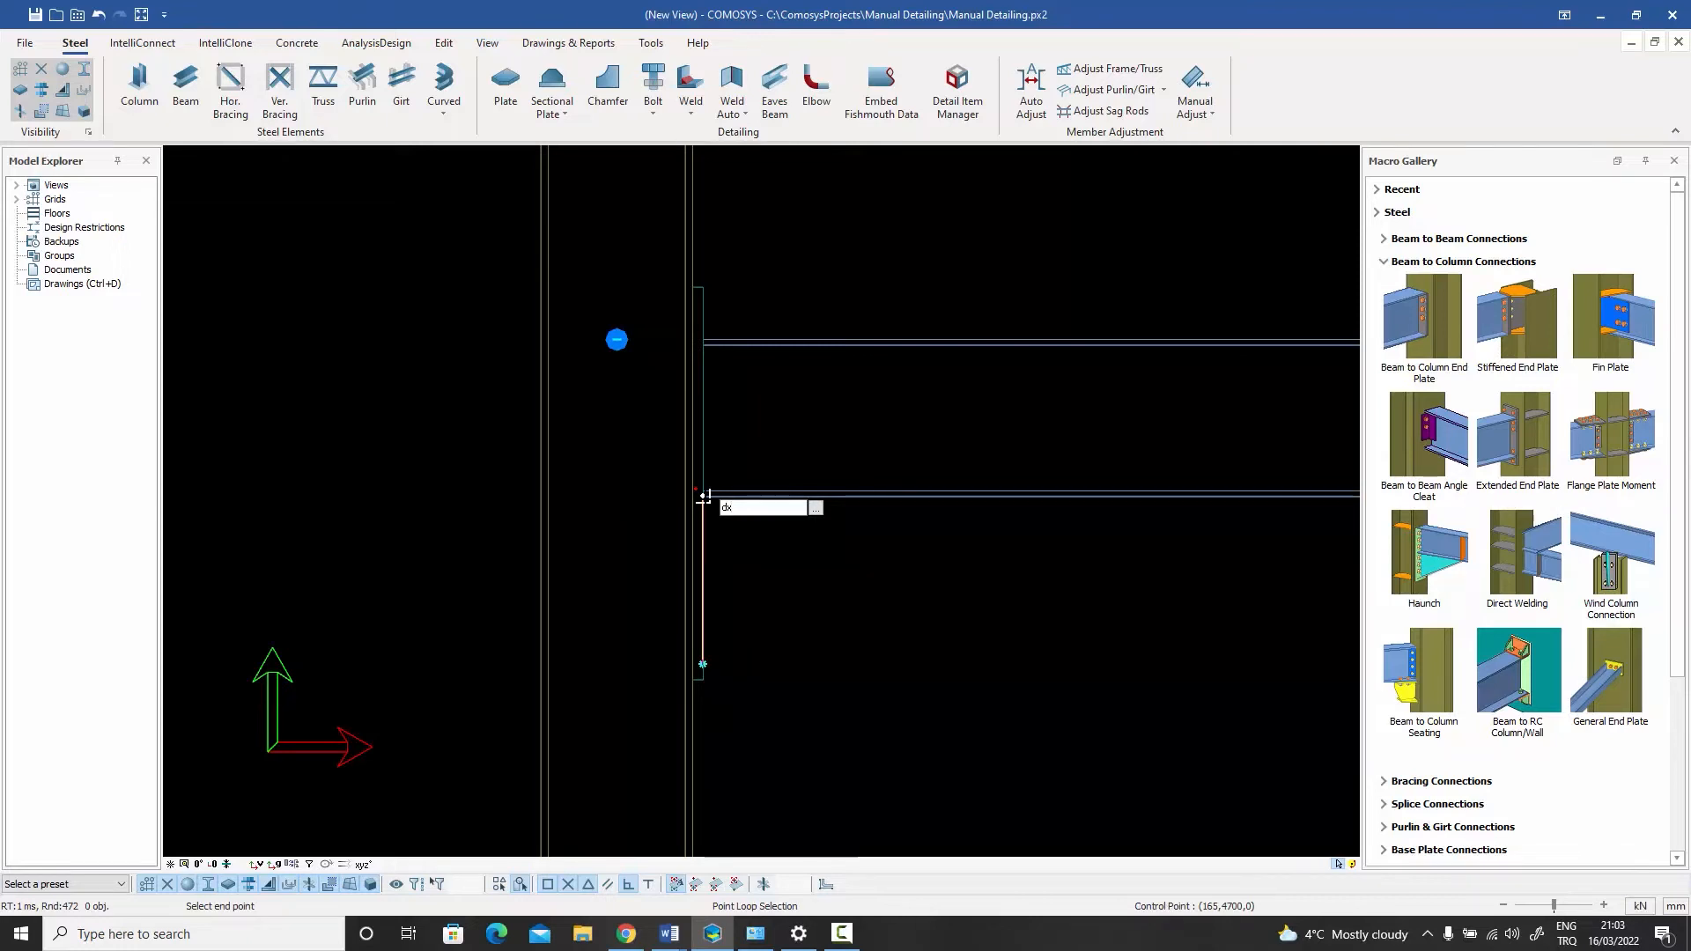
text(500)
key(Return)
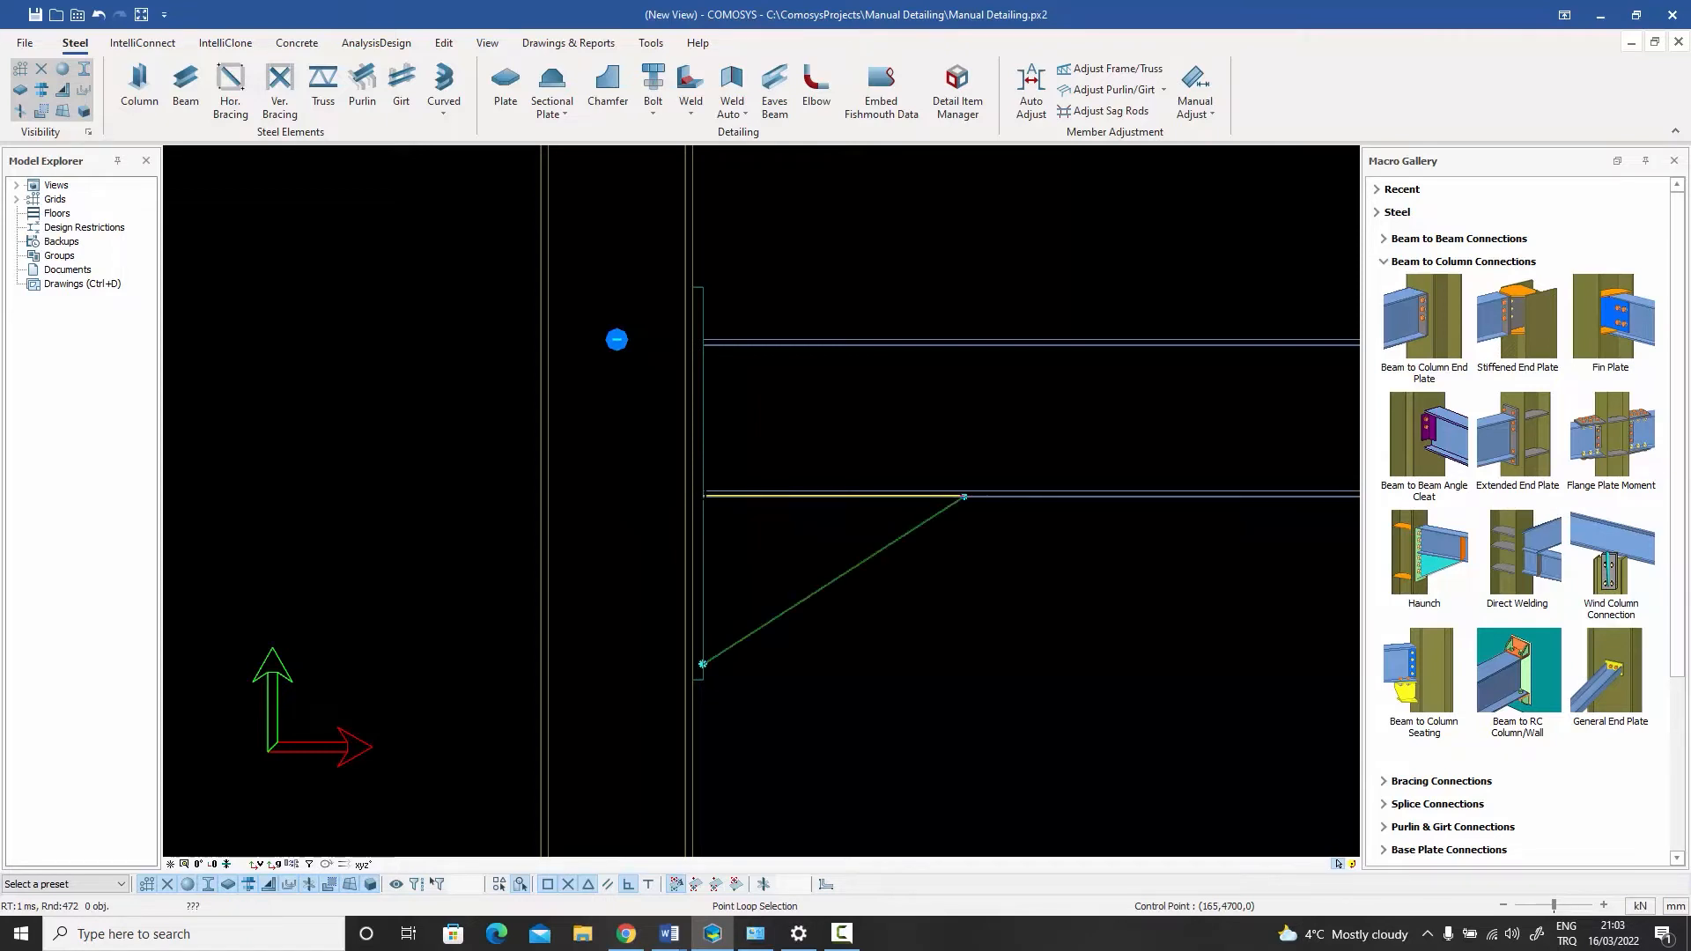
right_click(981, 426)
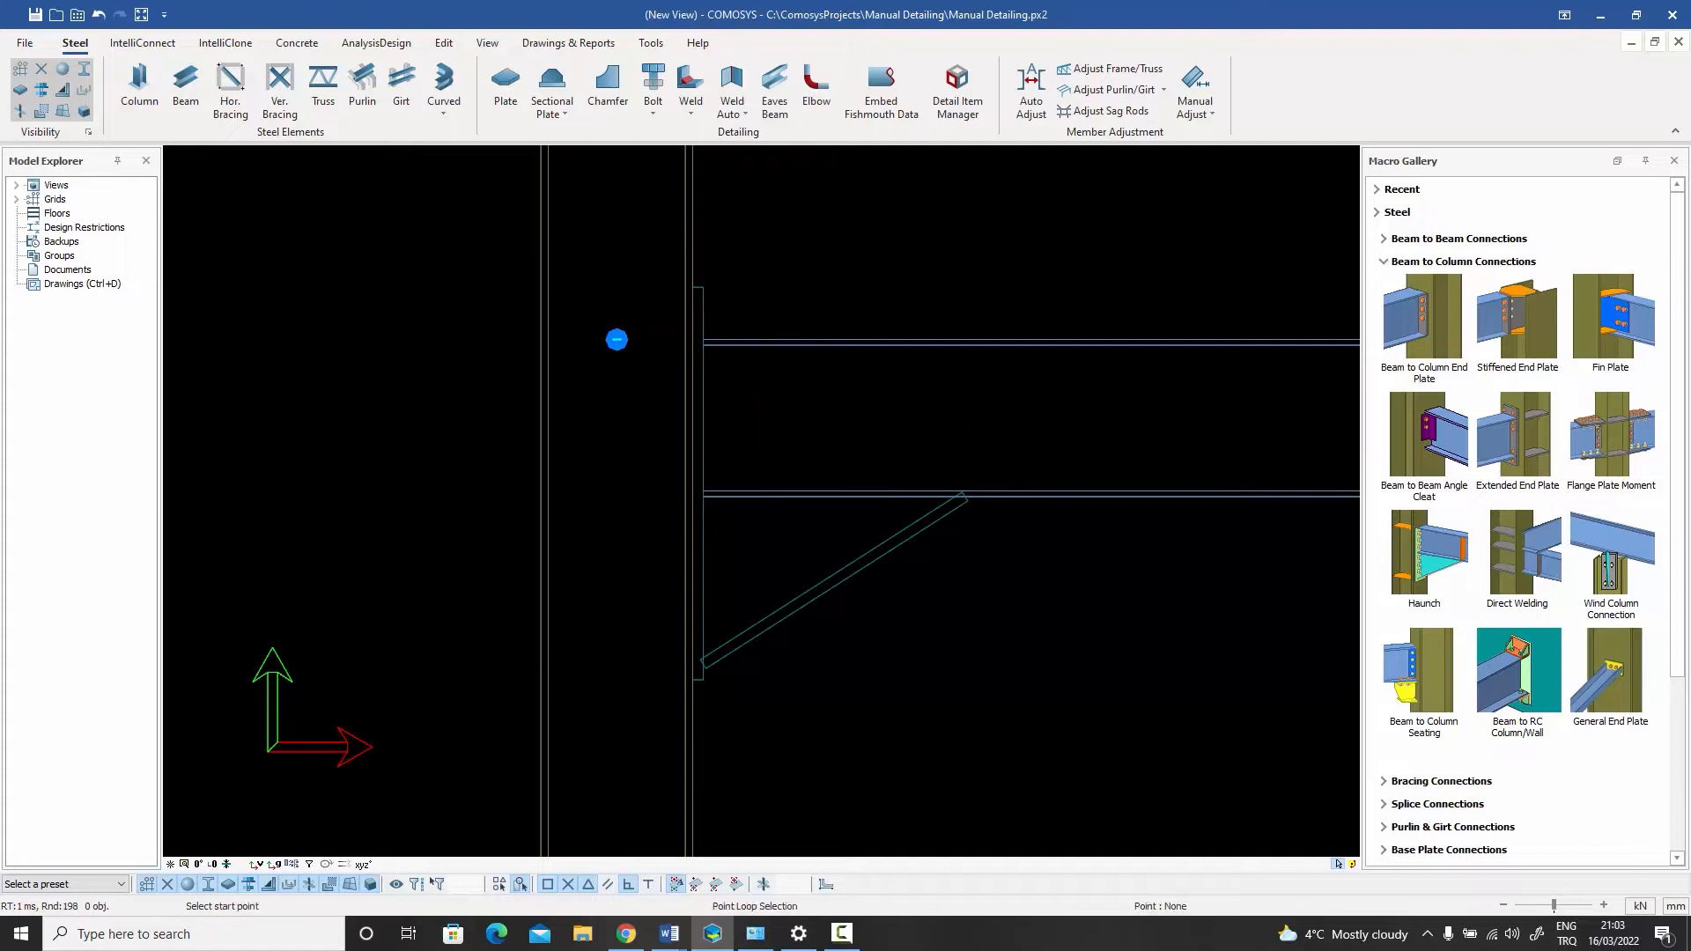
key(Escape)
- Set the sloped plate's PID alignment to Front so its thickness lies on the underside of the drawn line
click(901, 549)
key(Down)
key(Down)
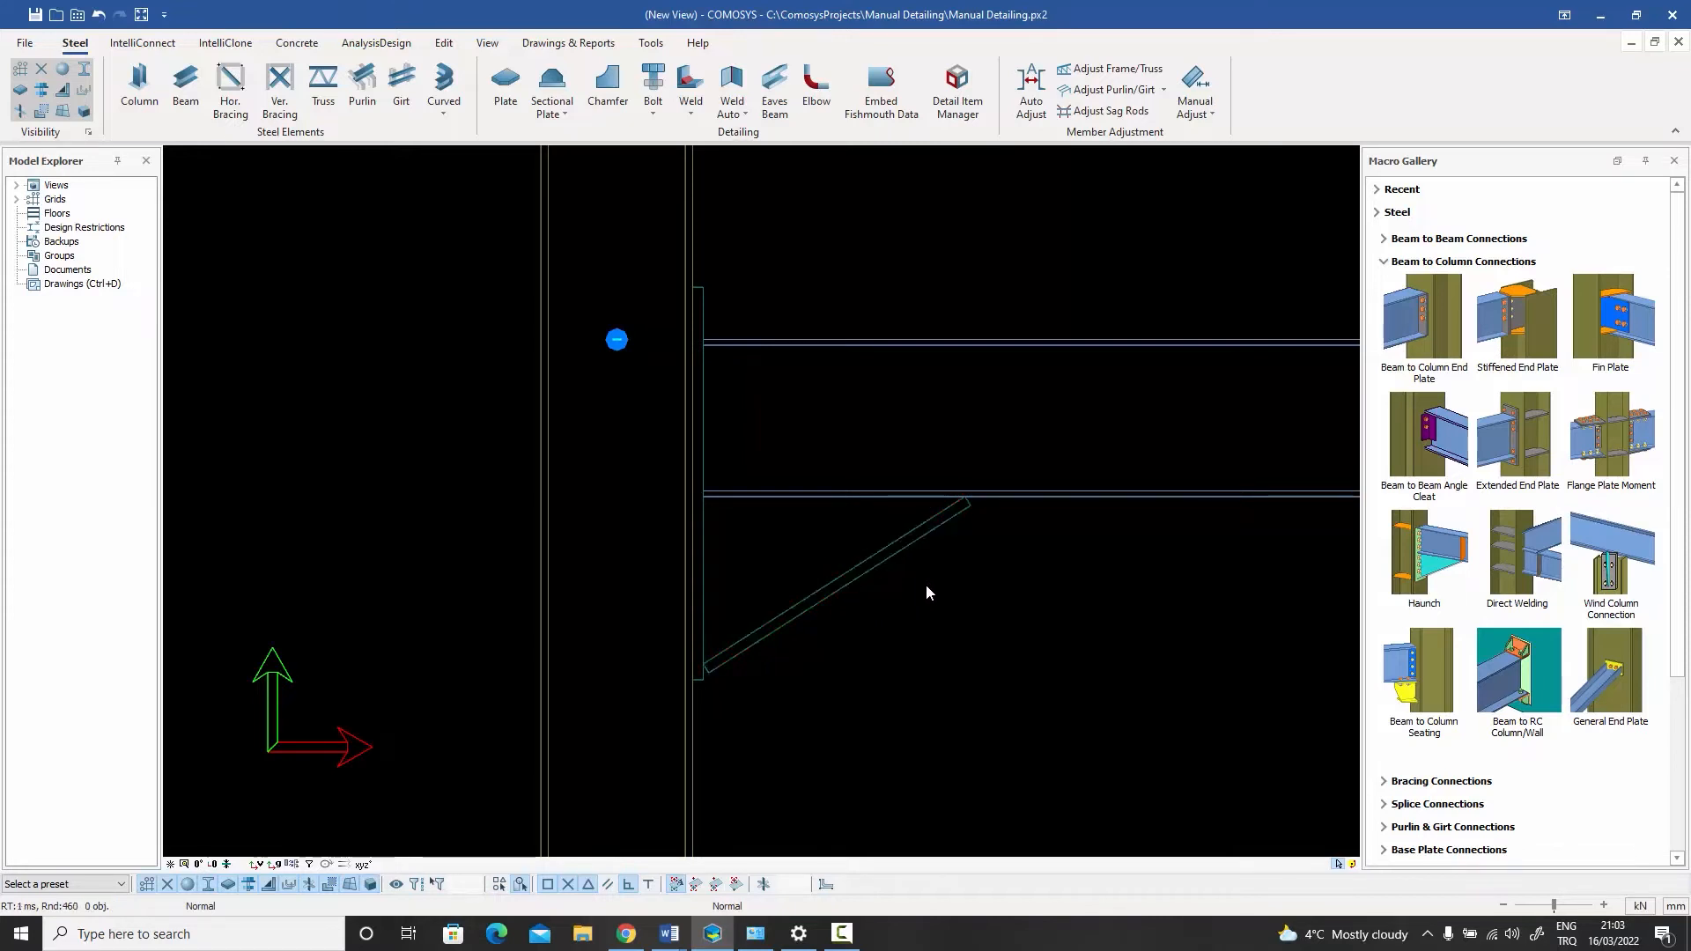
scroll(926, 584, up, 1)
click(918, 588)
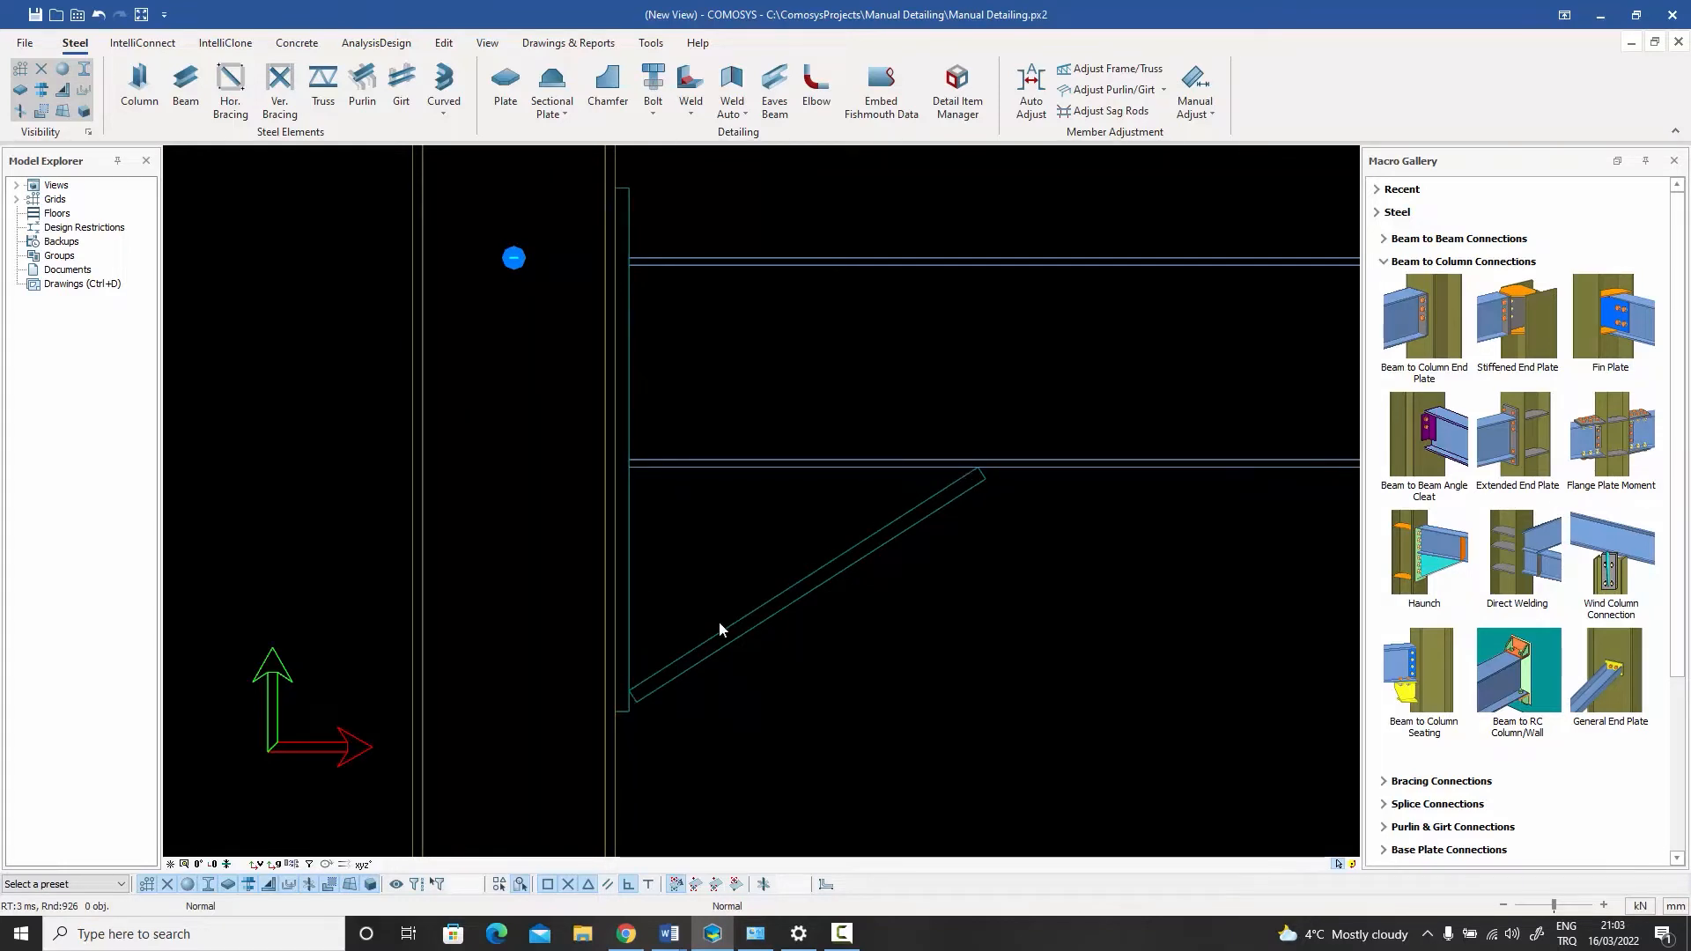
- Create a triangular plate filling the area between the end plate, the beam's bottom flange and the sloped plate
click(632, 422)
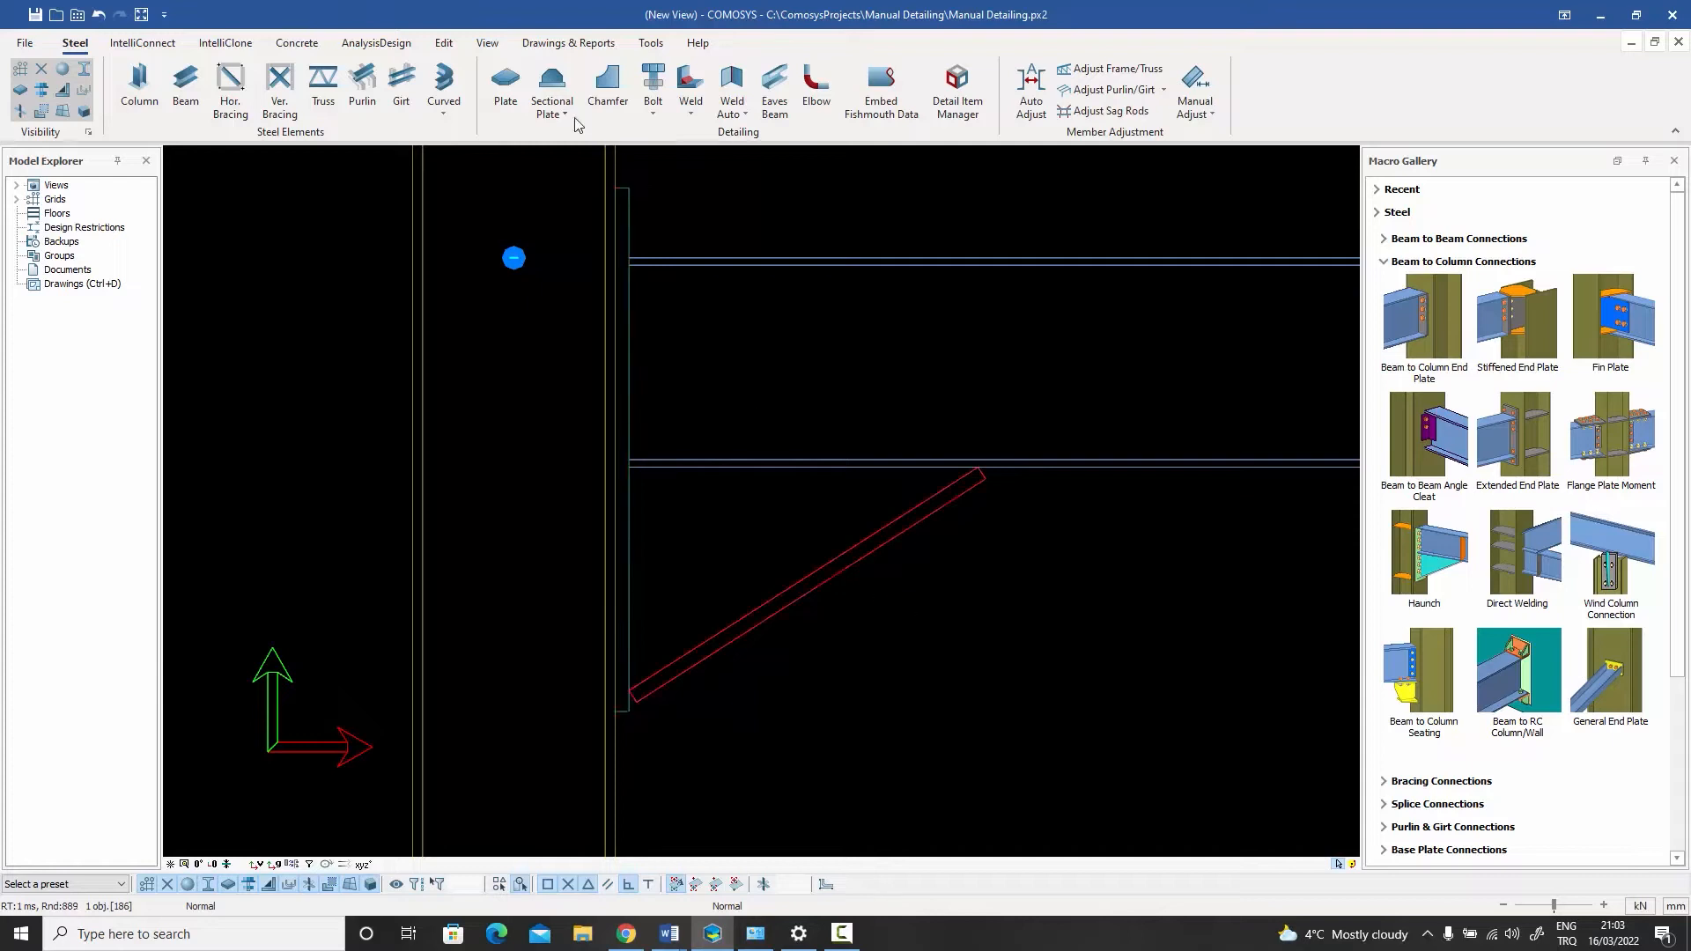
key(Escape)
click(505, 88)
click(628, 690)
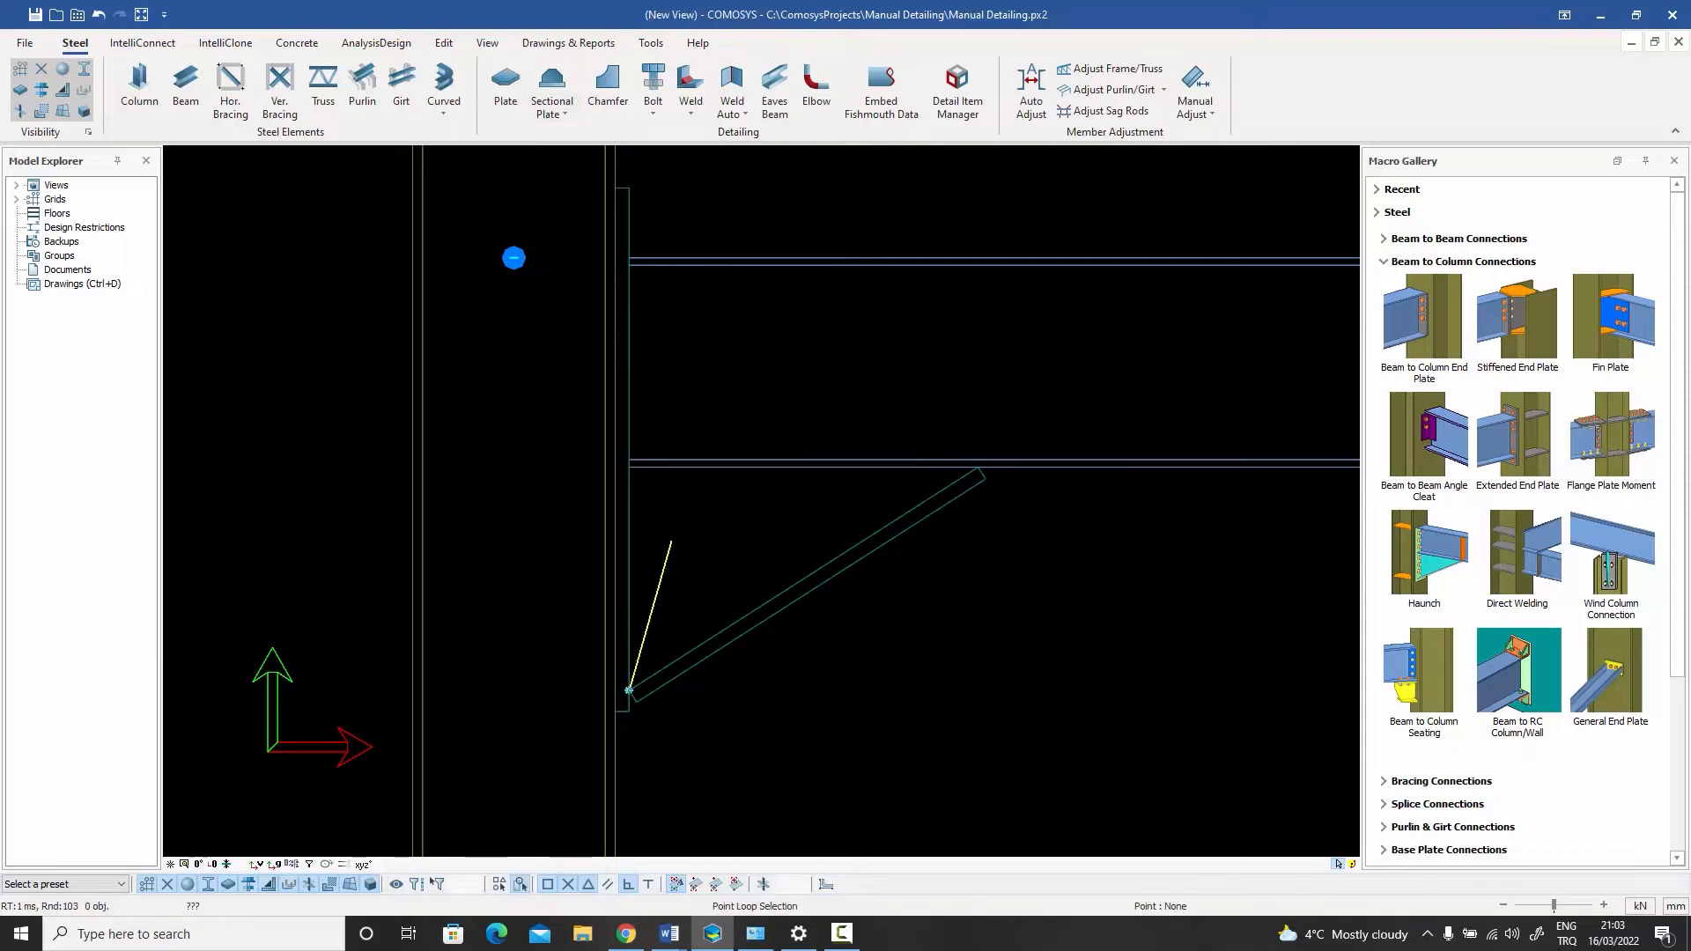
click(629, 466)
click(976, 465)
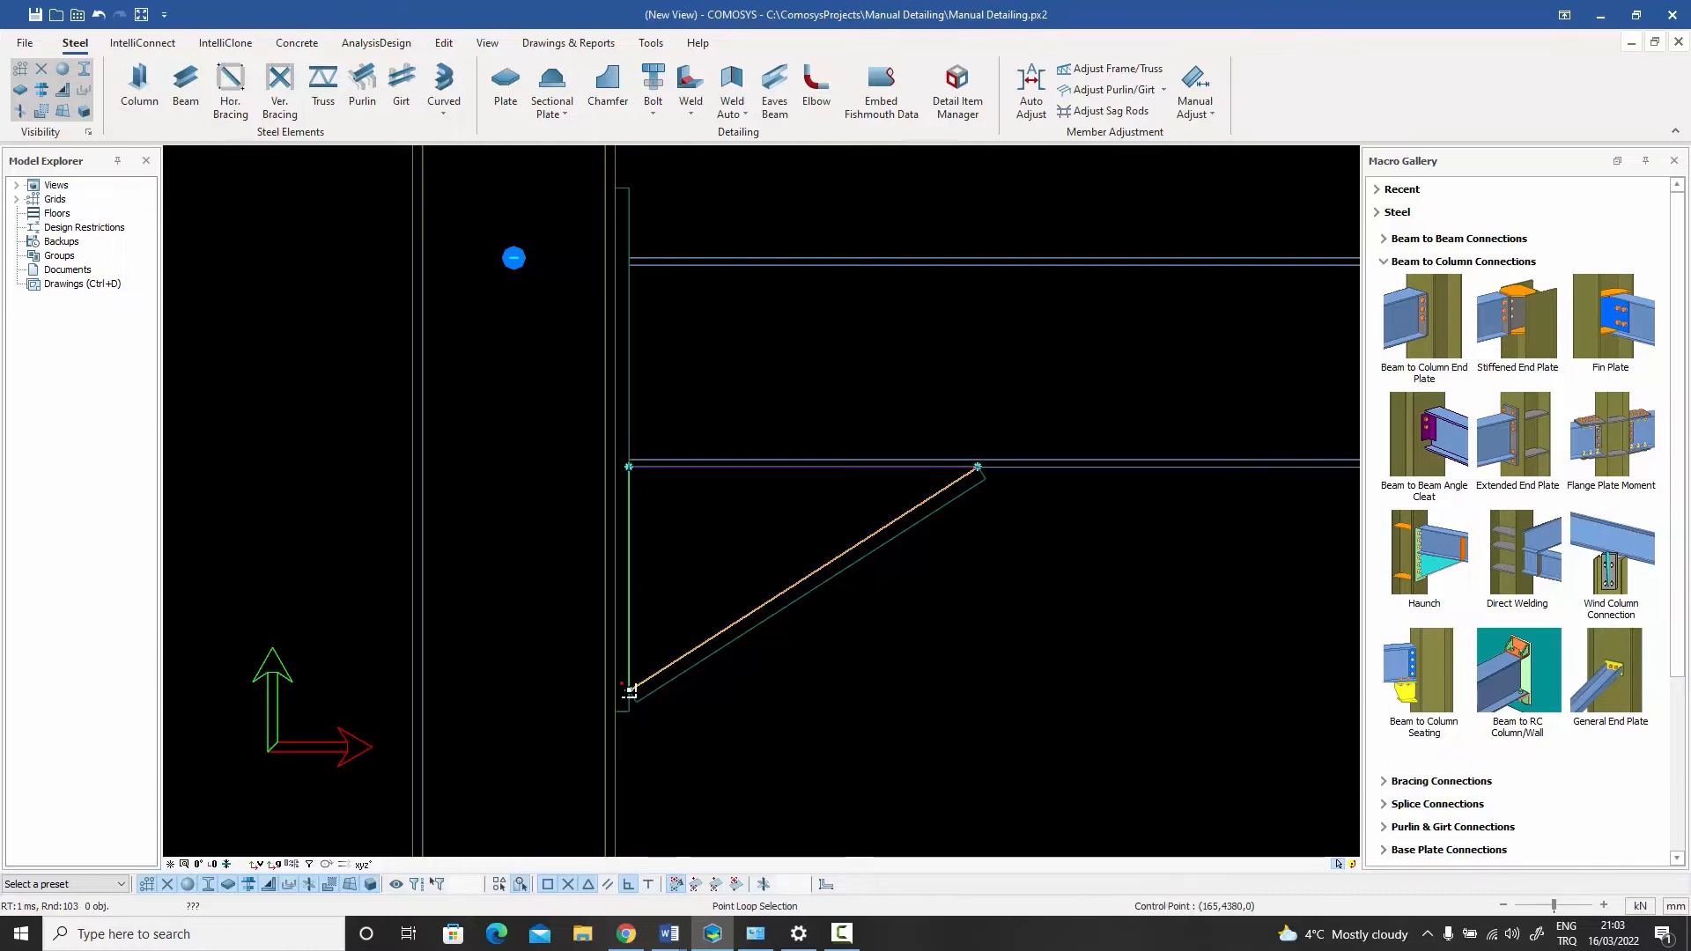
right_click(884, 652)
click(884, 656)
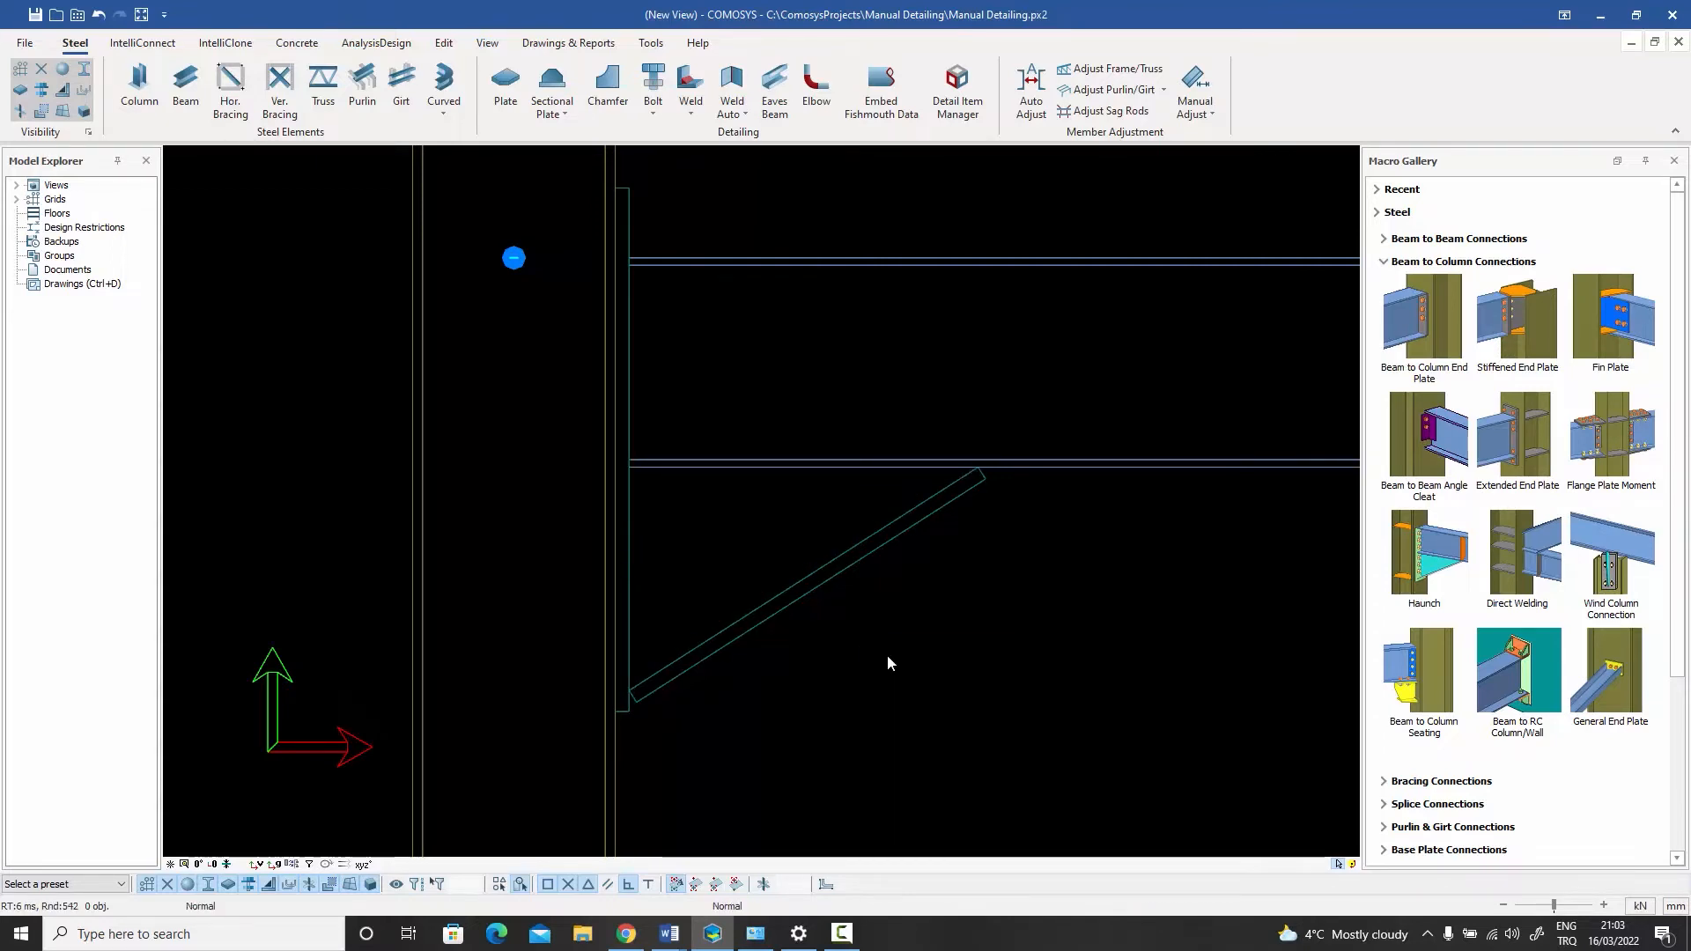
- Switch the model view from wireframe to shaded display
key(Tab)
key(Tab)
key(Tab)
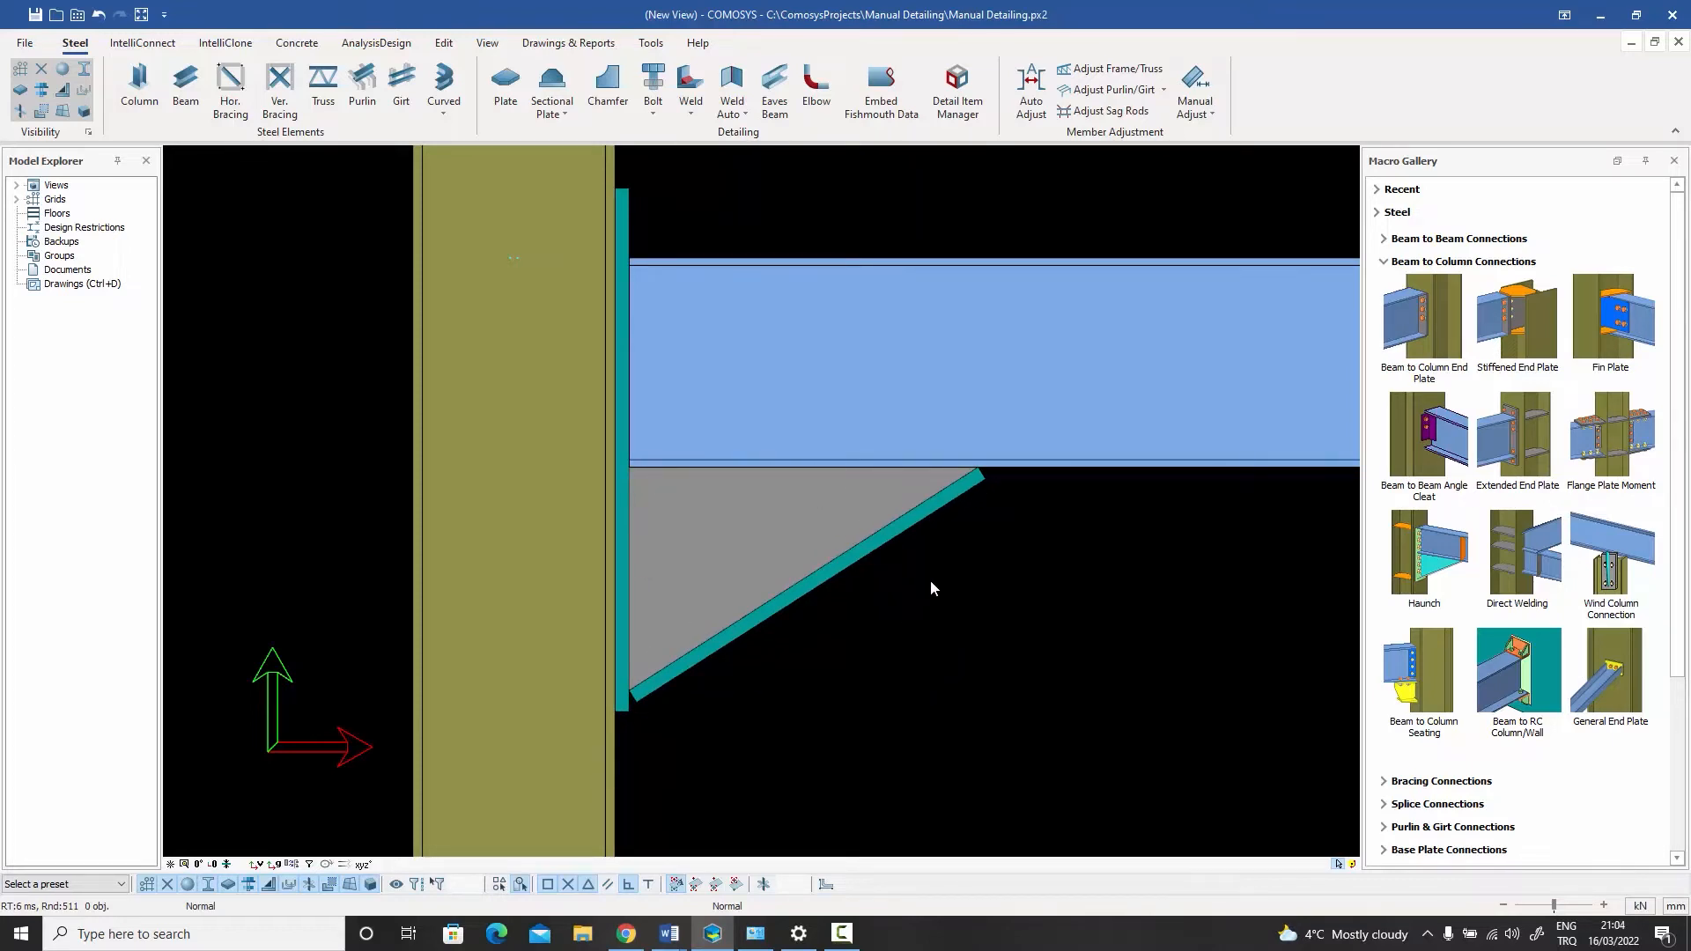
- Check the IPE300 beam's profile width in its properties and leave them unmodified
click(623, 221)
click(897, 536)
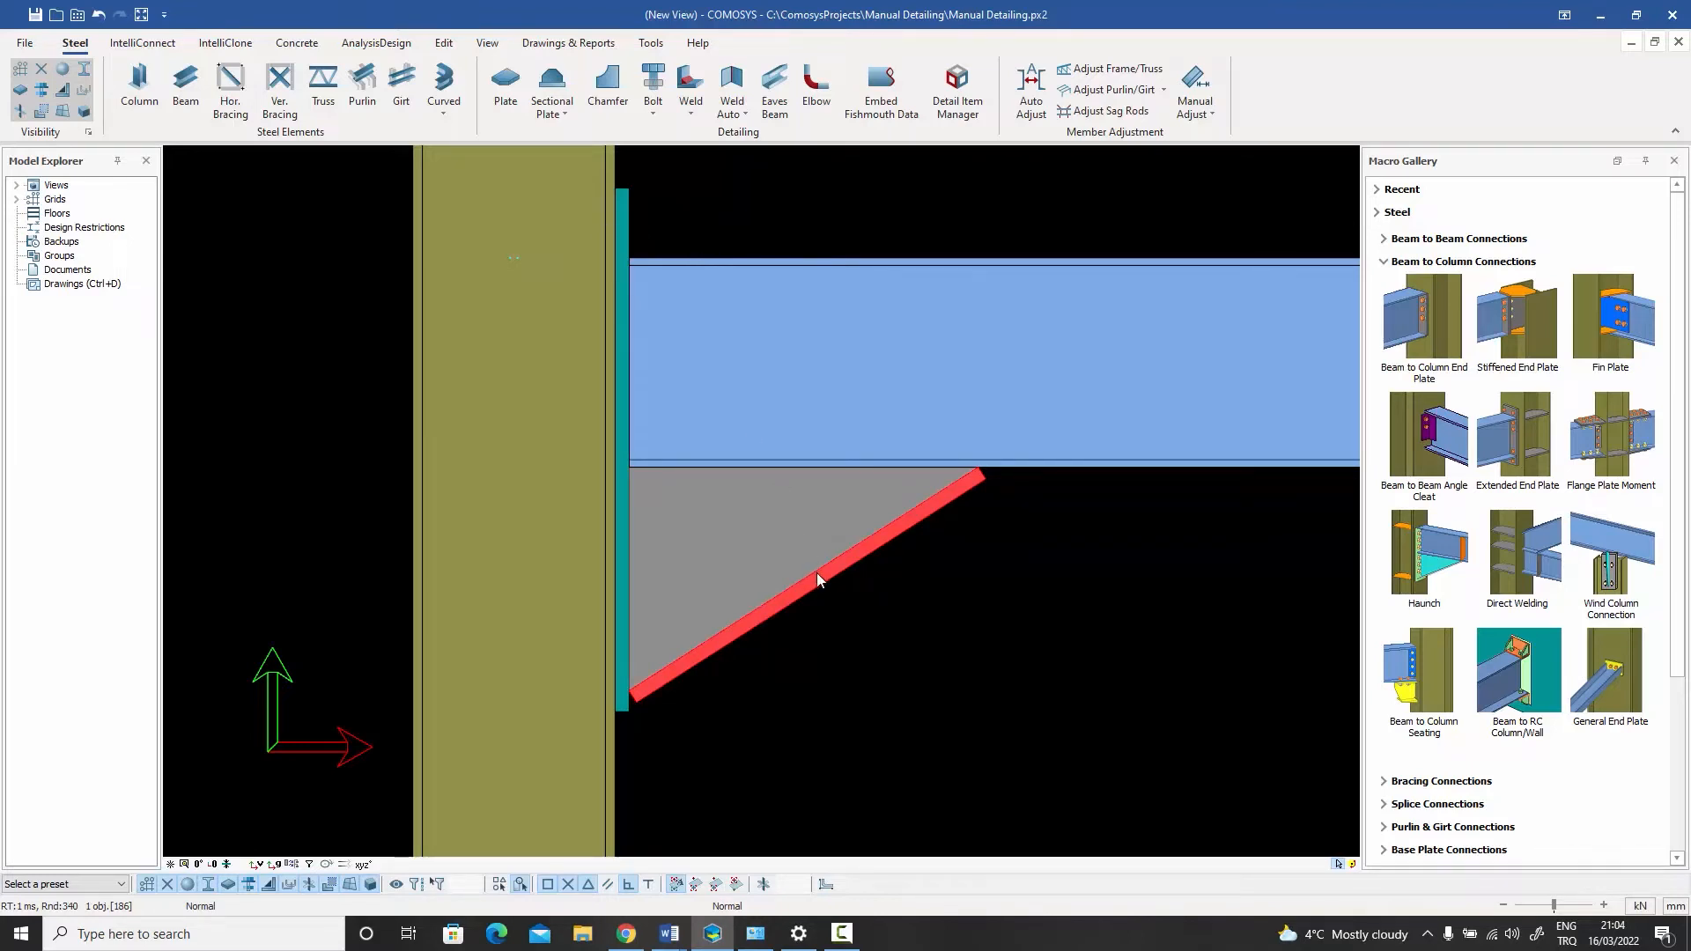
double_click(1097, 467)
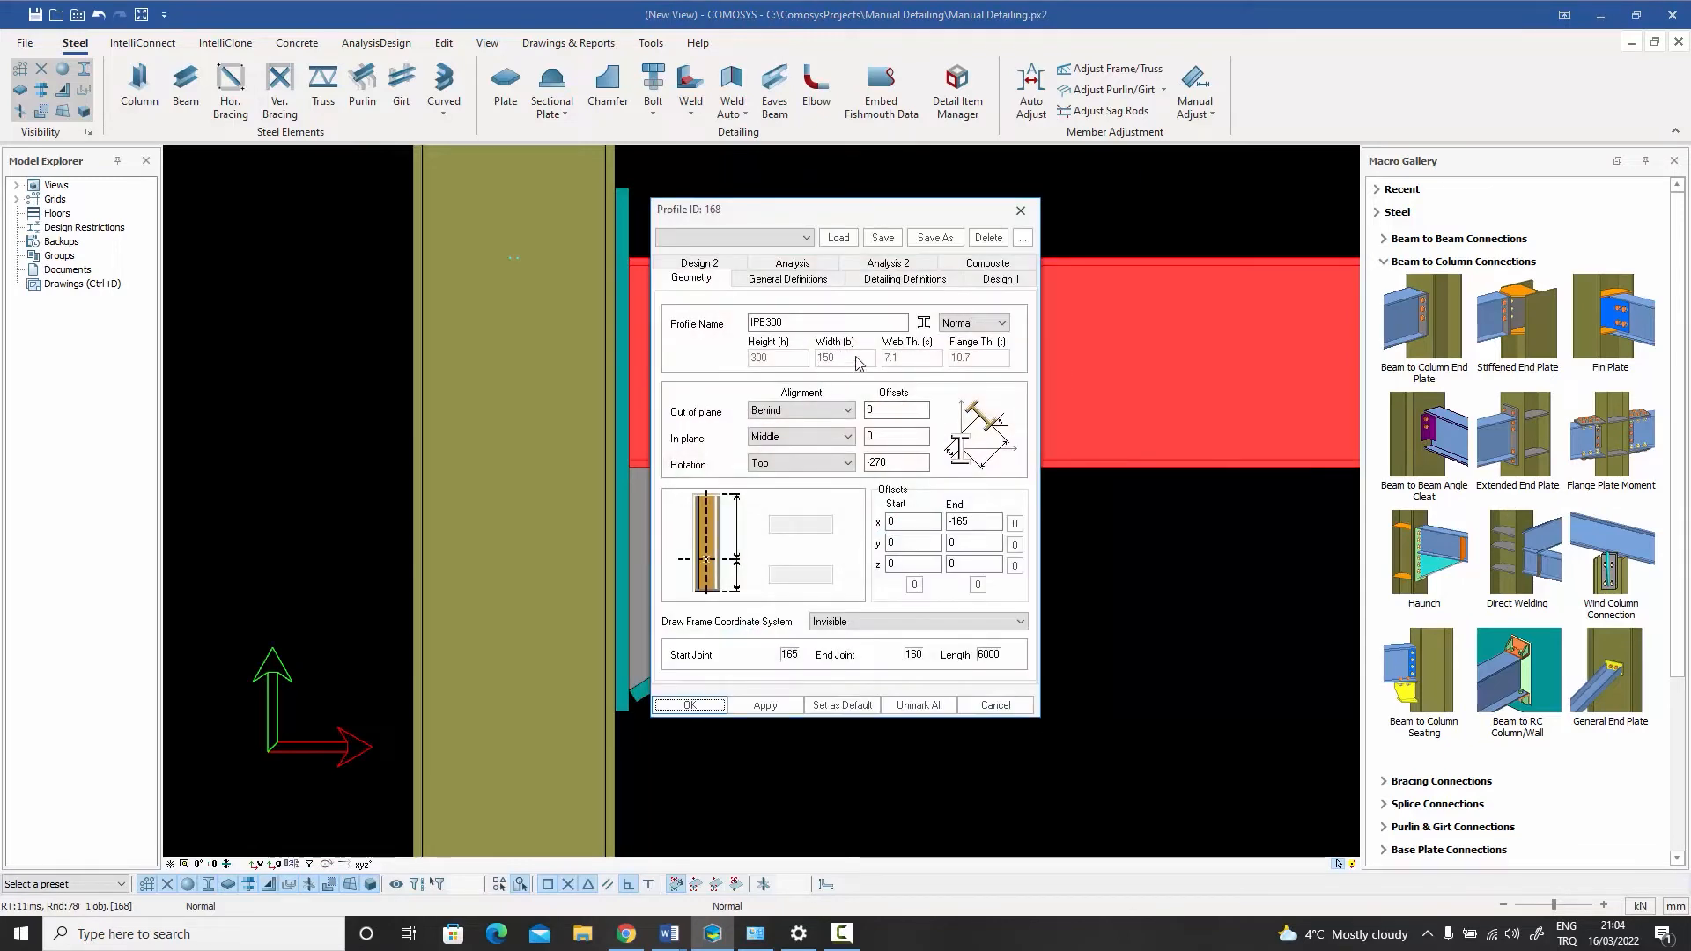
click(985, 704)
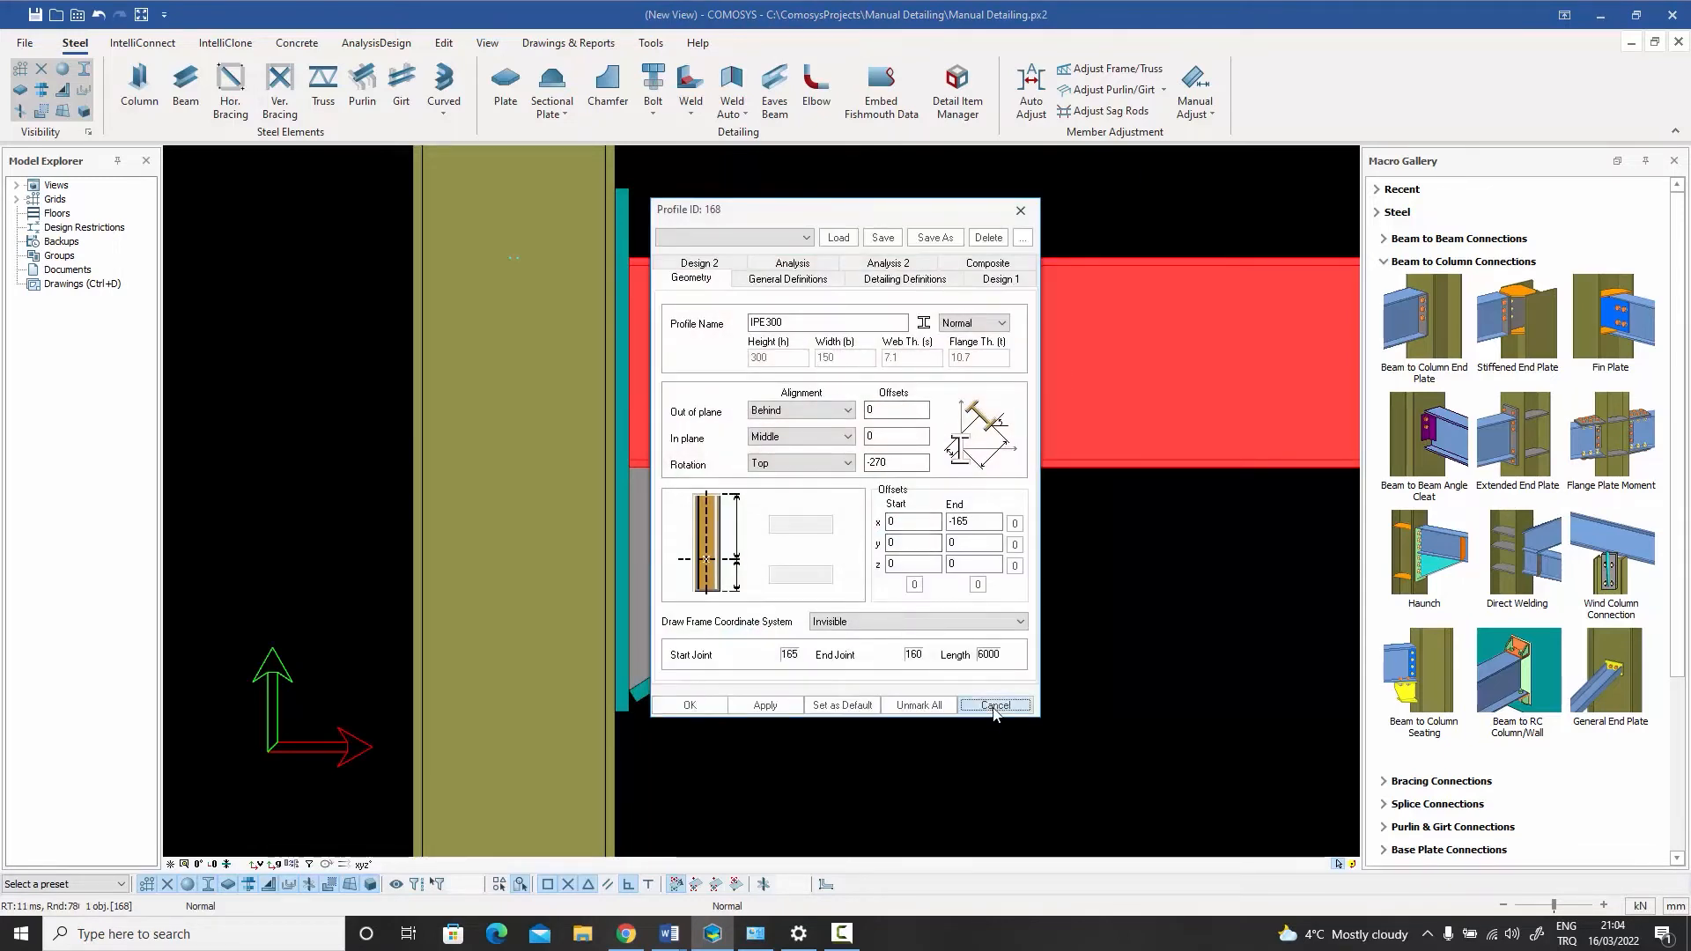
- Set the sloped haunch plate's width to 150 mm
double_click(882, 546)
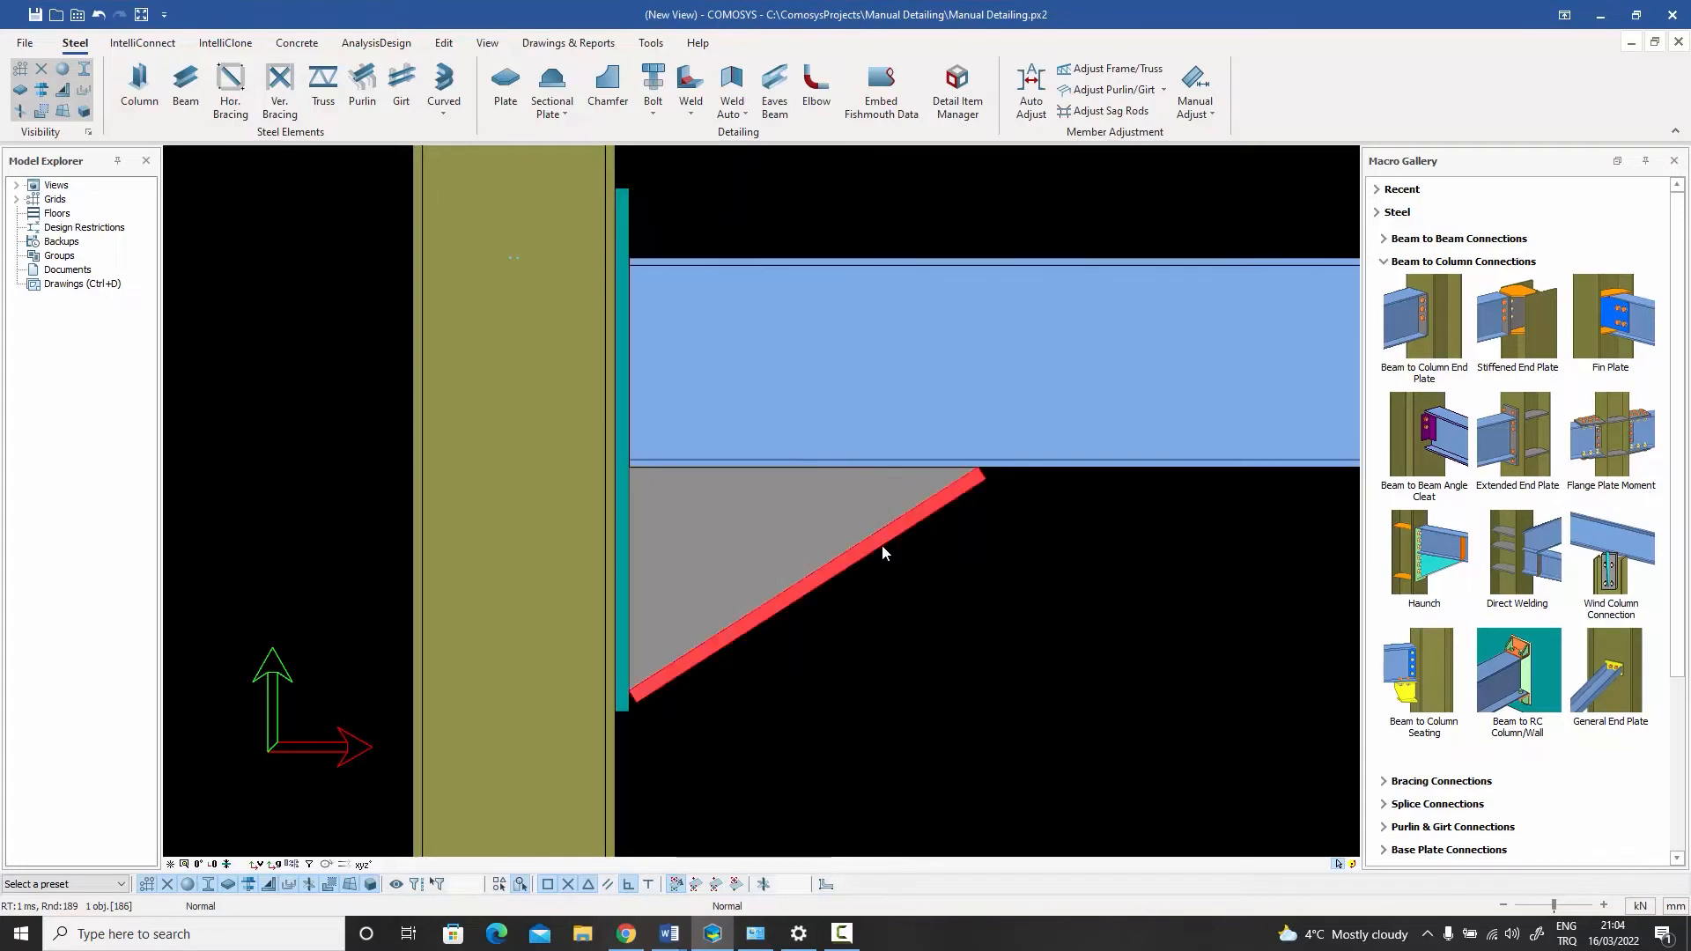
double_click(1122, 452)
text(150)
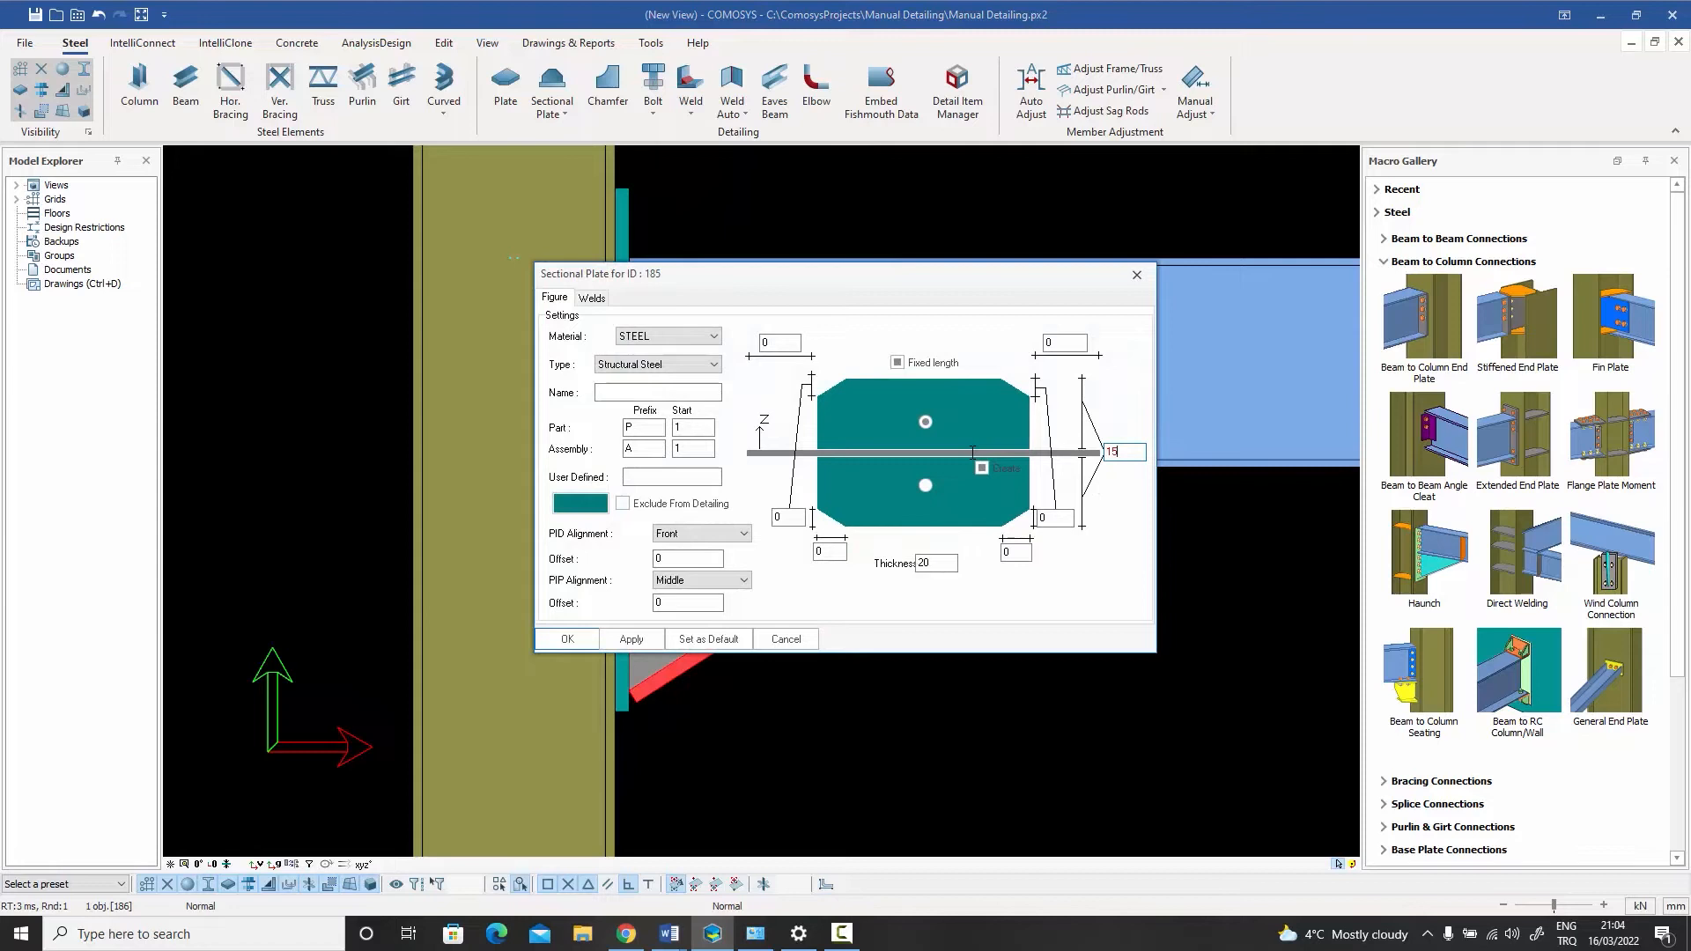
click(567, 639)
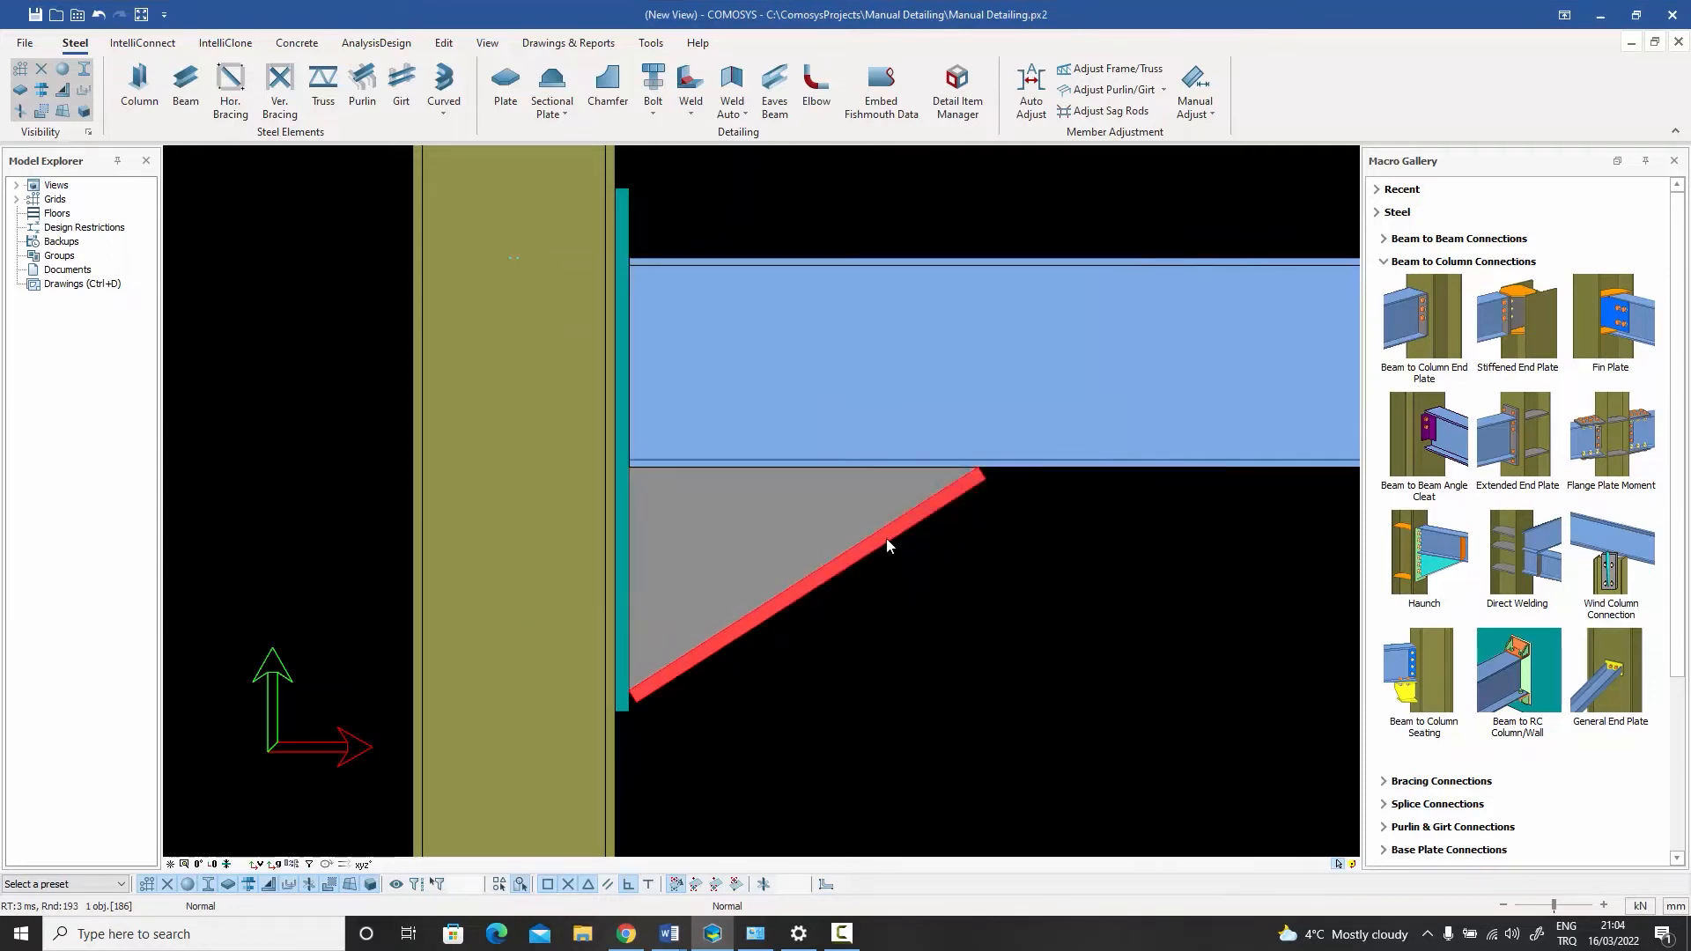
- Set the vertical end plate's width to 150 mm
double_click(622, 208)
double_click(1123, 451)
text(150)
click(564, 641)
click(903, 680)
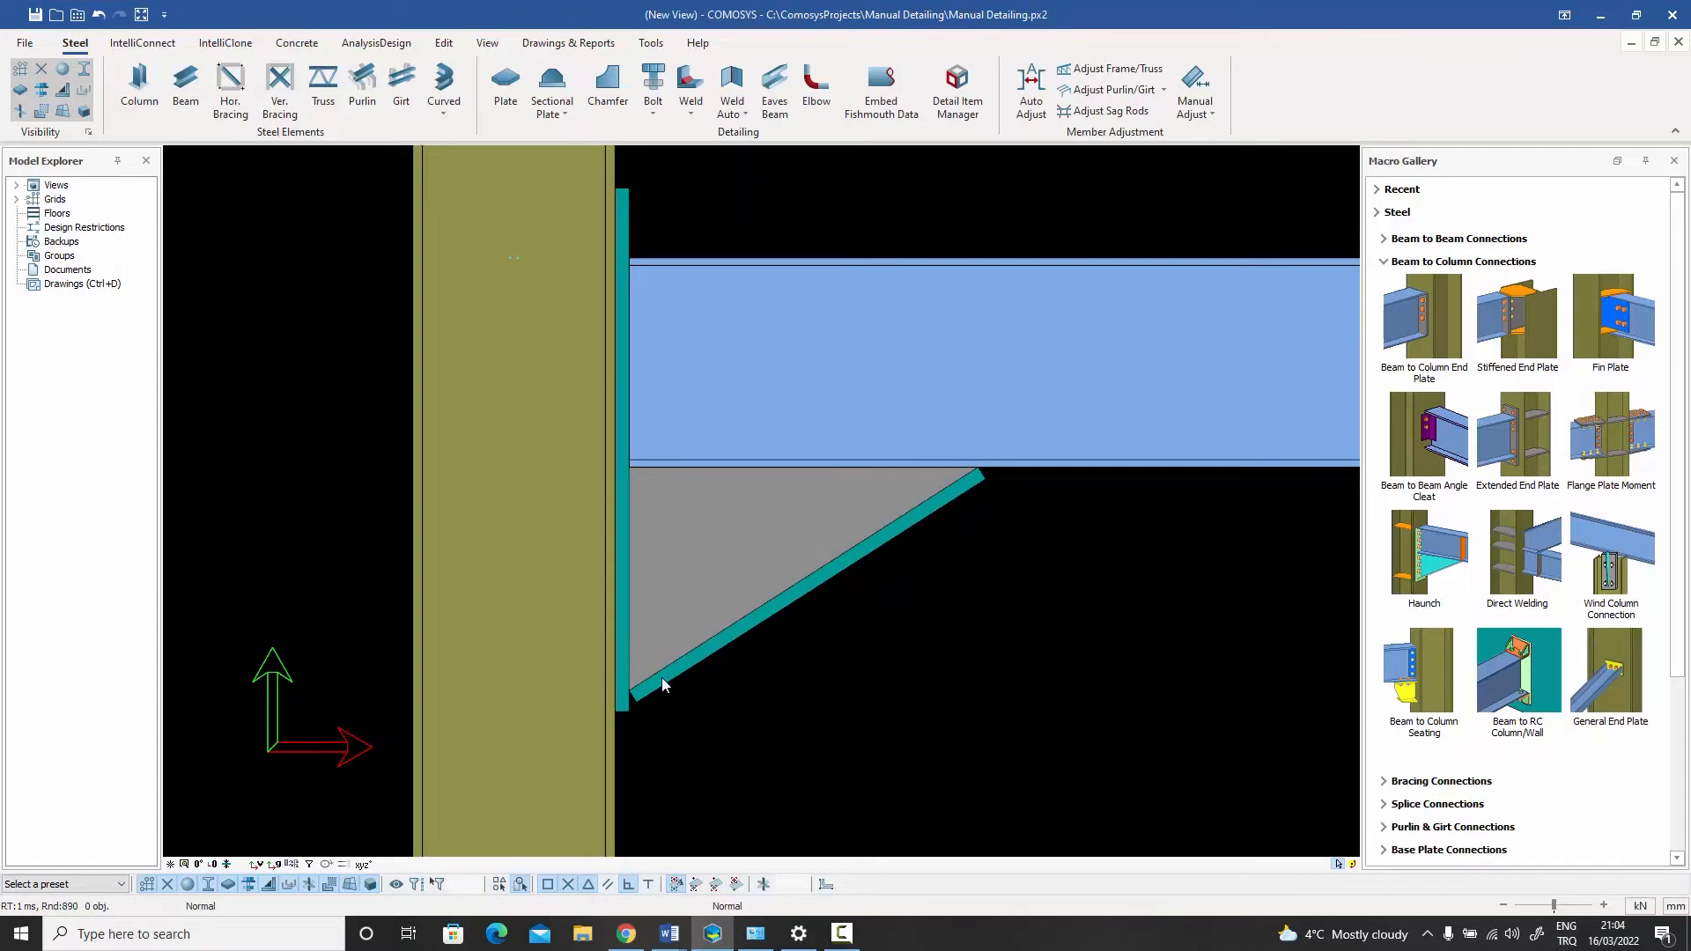
- Isolate the triangular haunch plate by showing only it in the view
click(744, 548)
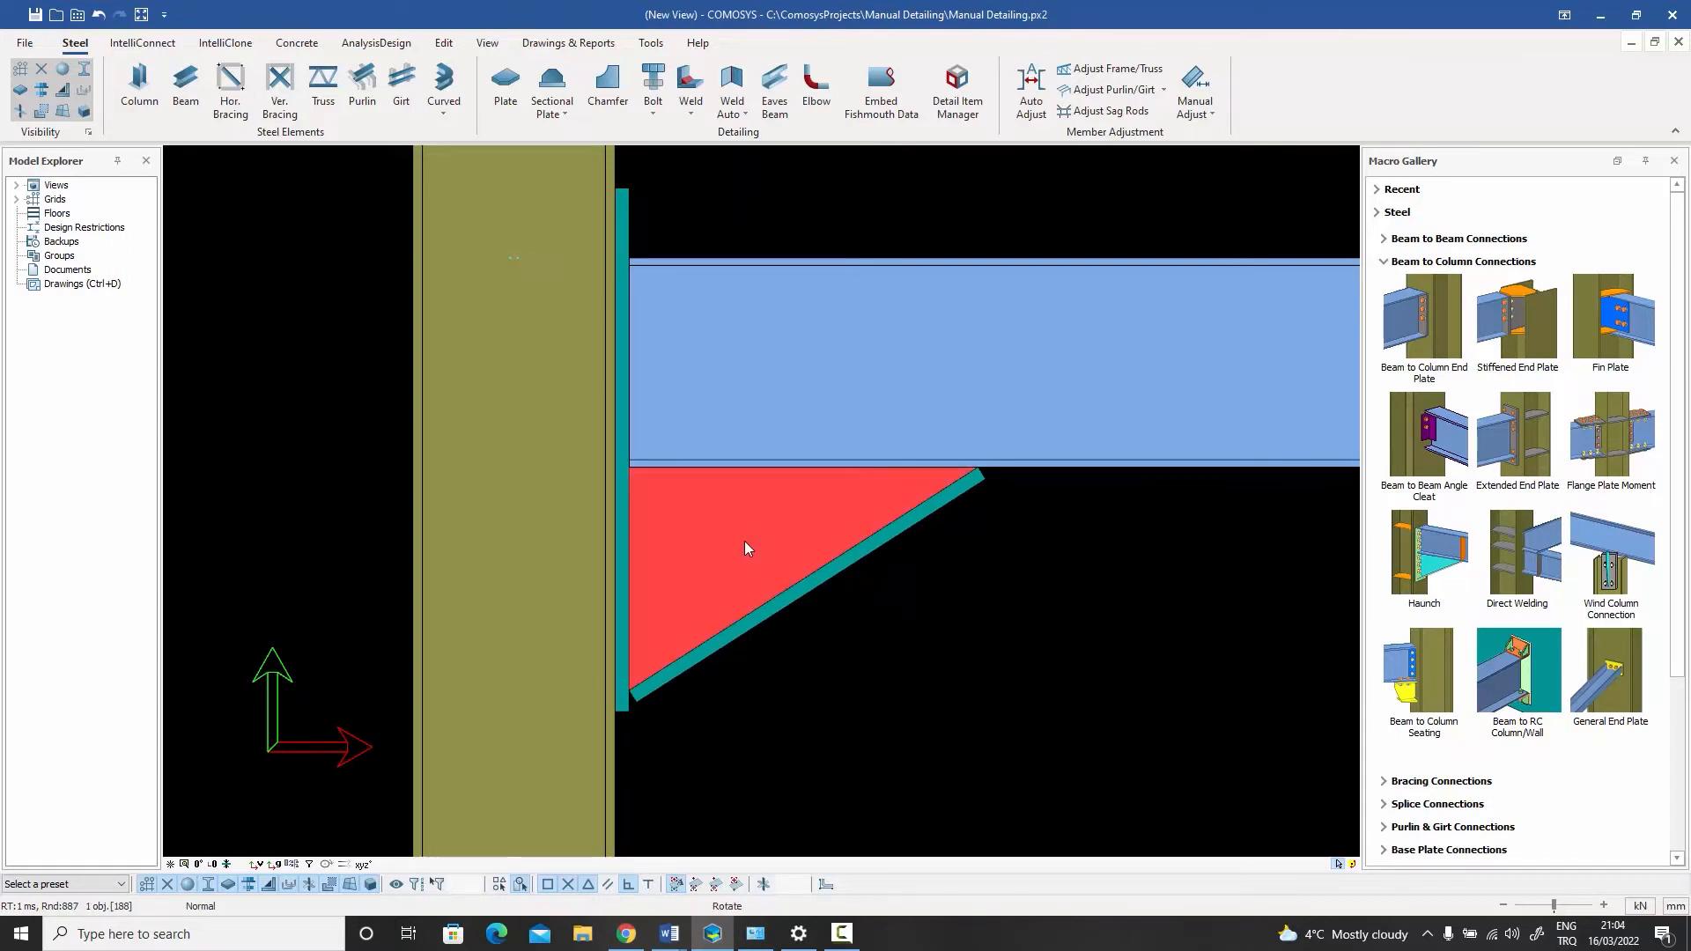
right_click(744, 544)
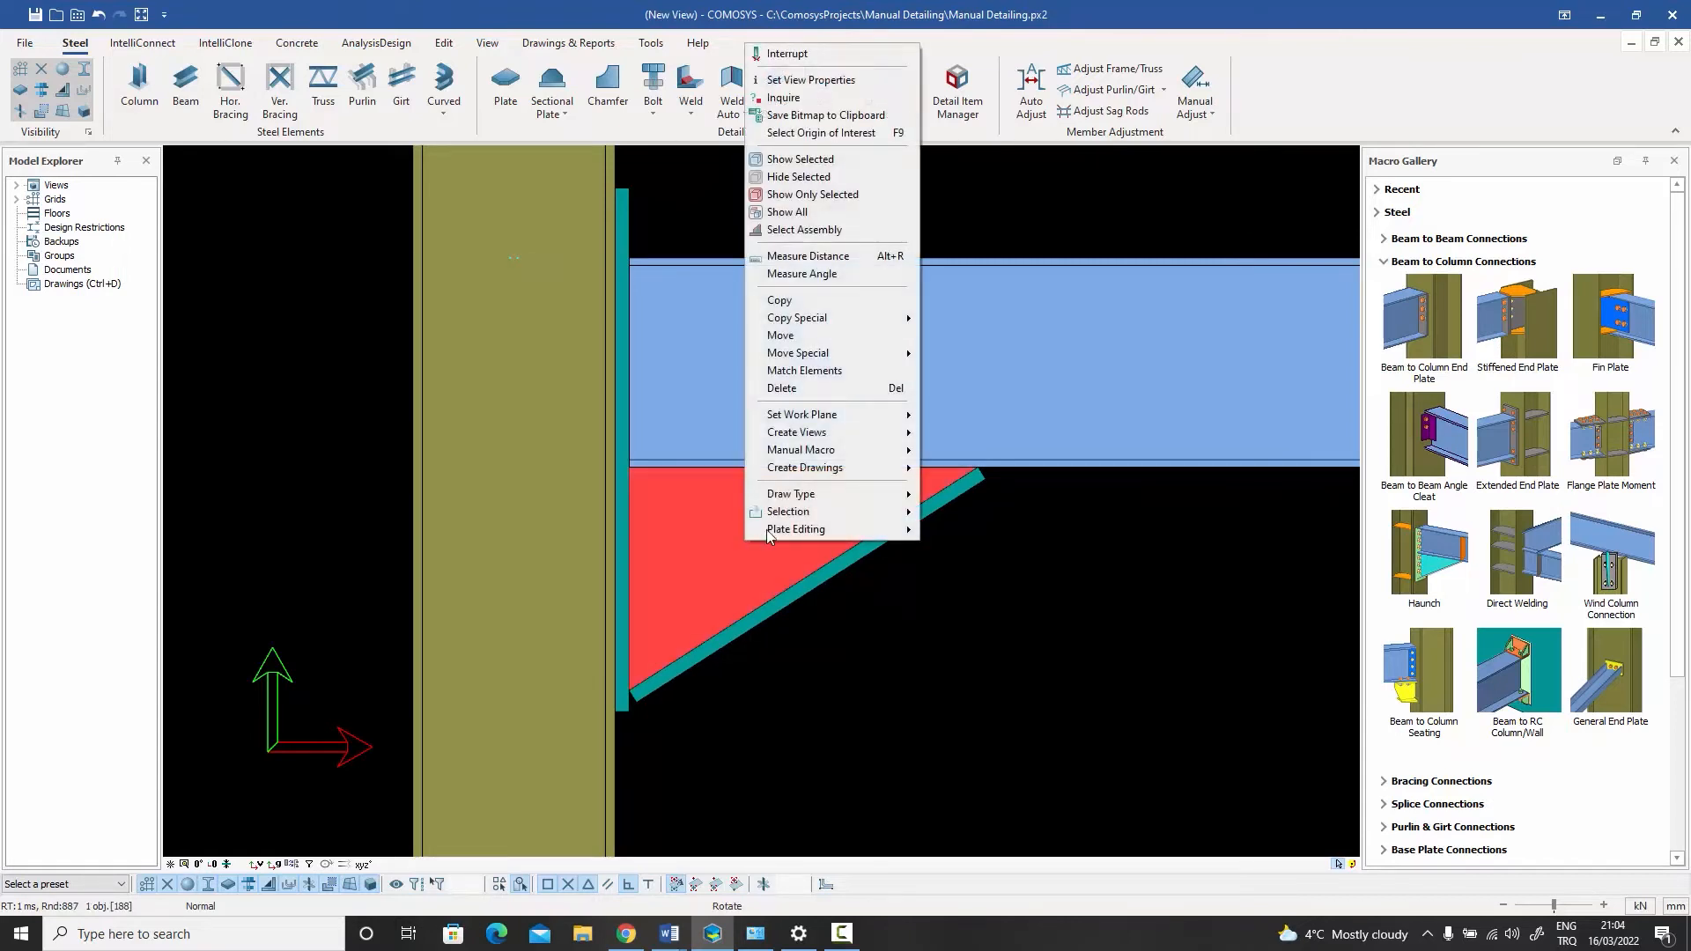
click(812, 194)
- Chamfer all three corners of the triangular plate with chamfer Type 2 and a radius of 30 mm
click(1005, 515)
drag(581, 419, 1039, 759)
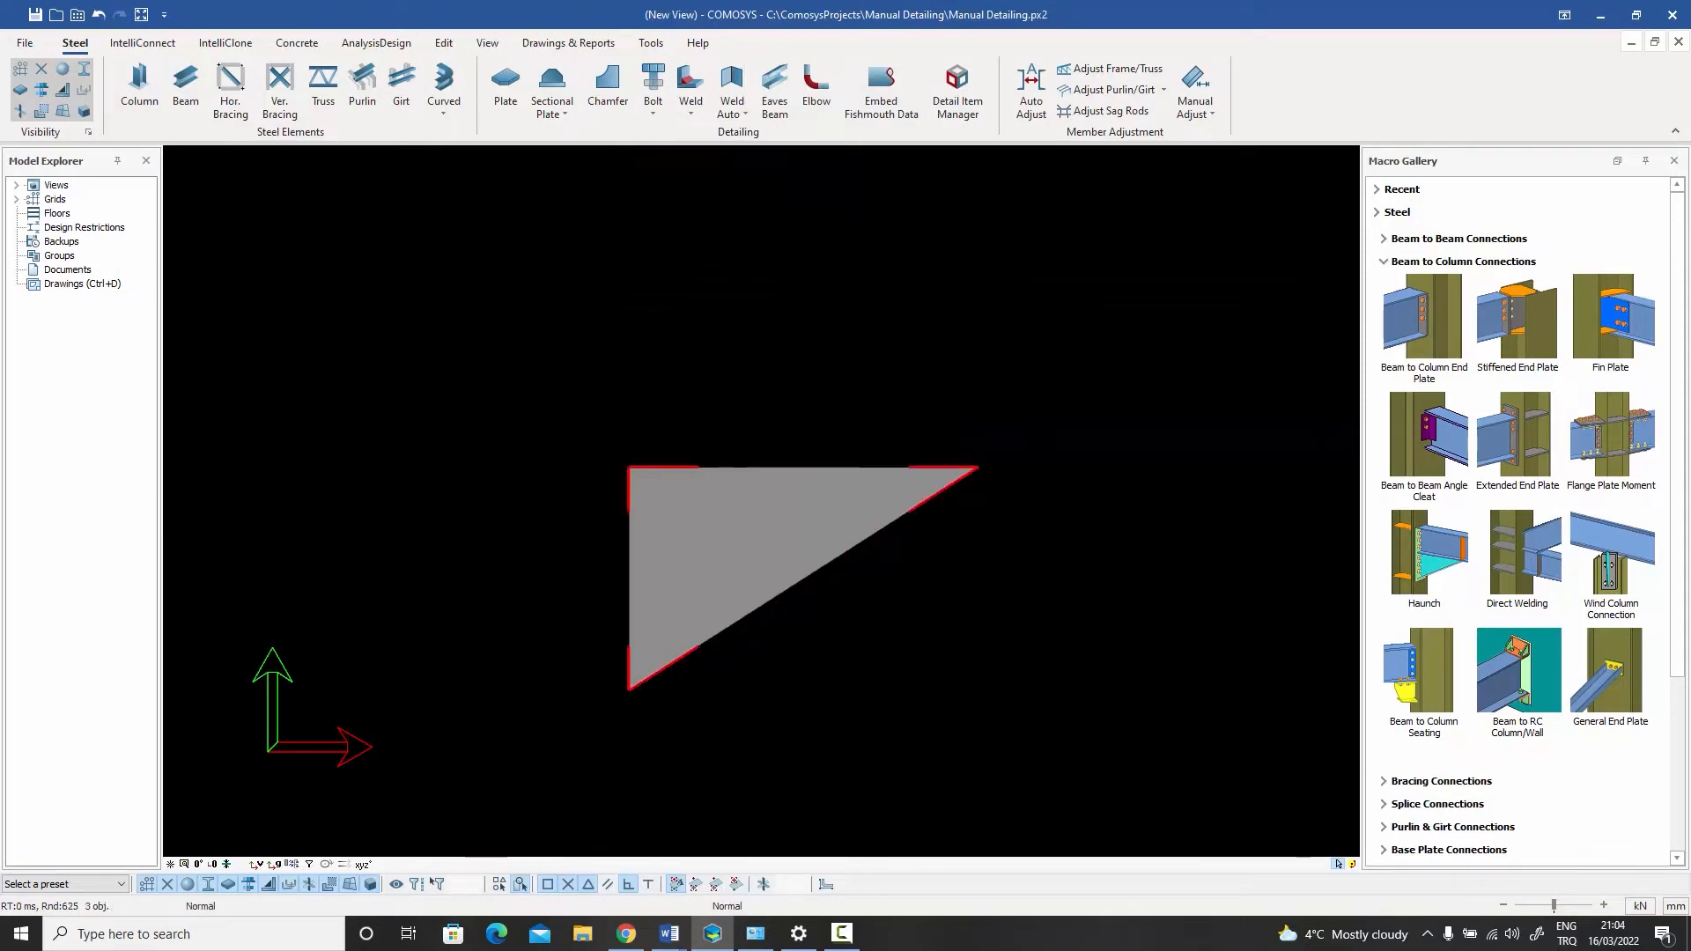
key(Return)
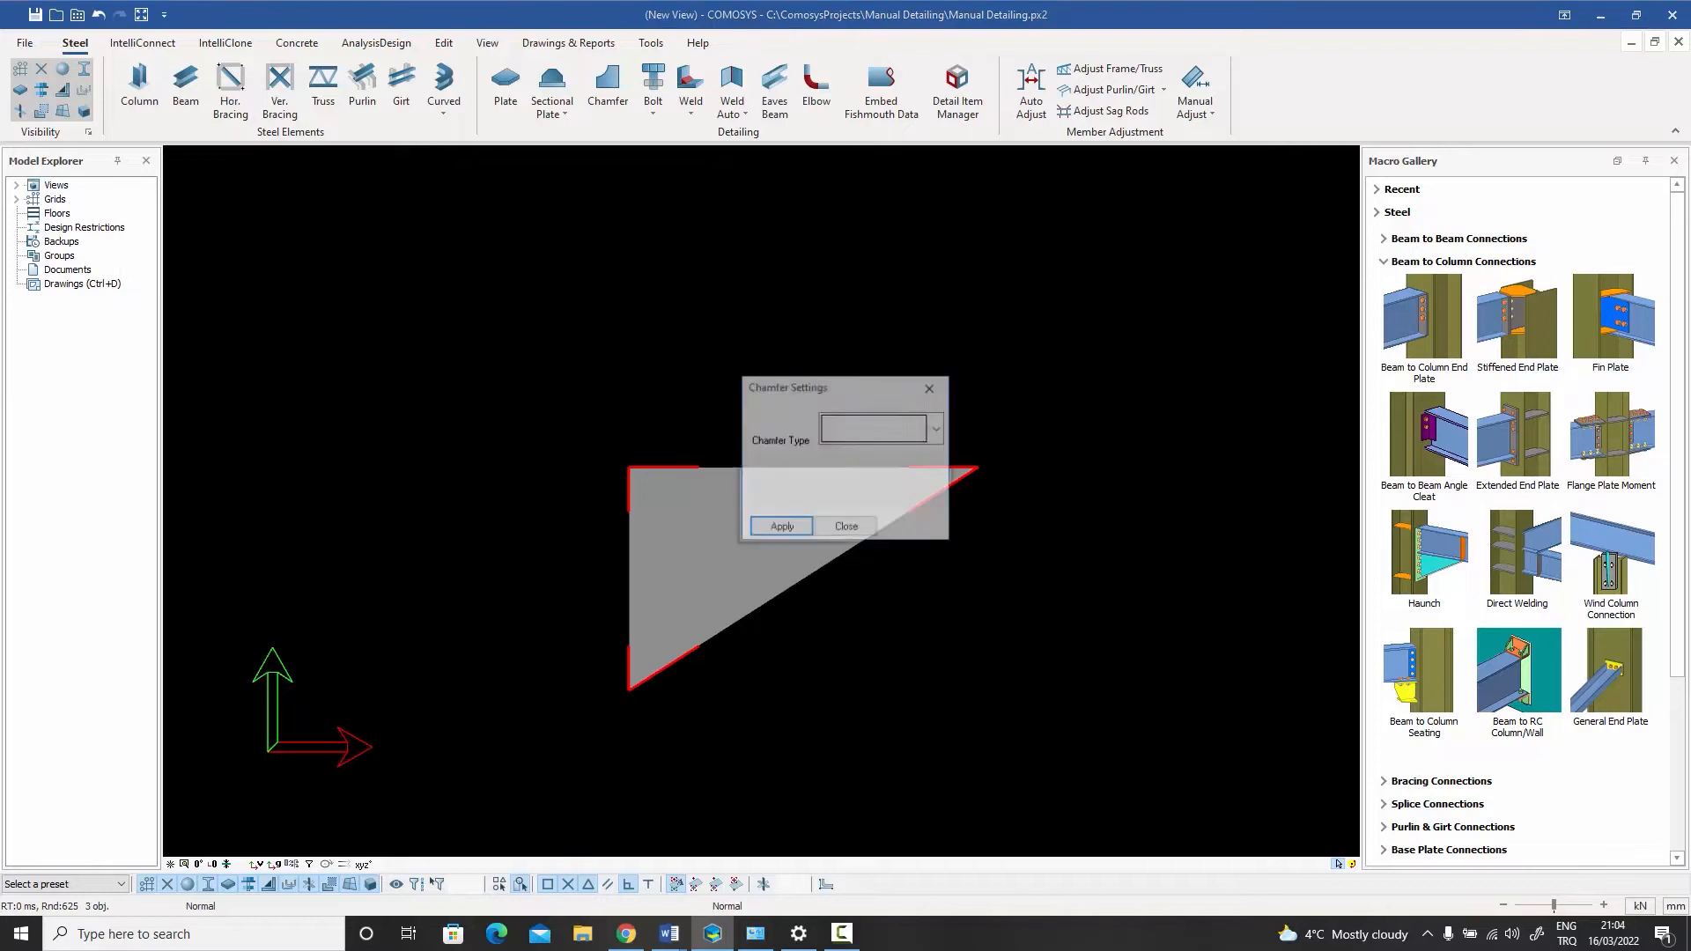
click(874, 428)
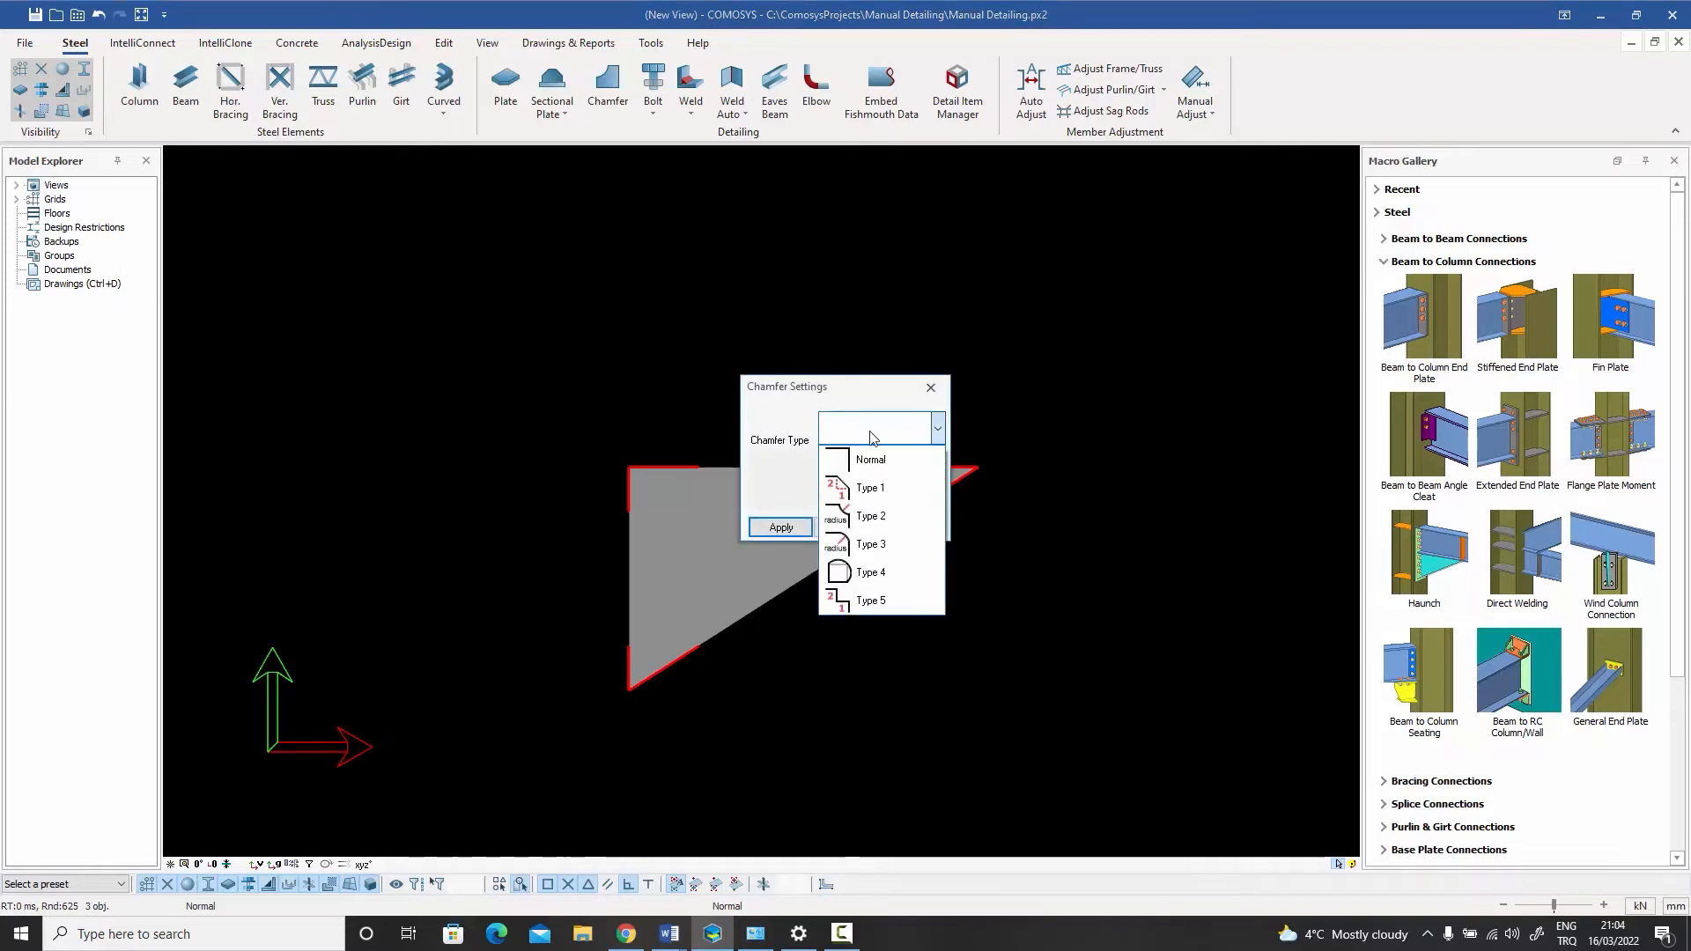
click(871, 504)
key(Tab)
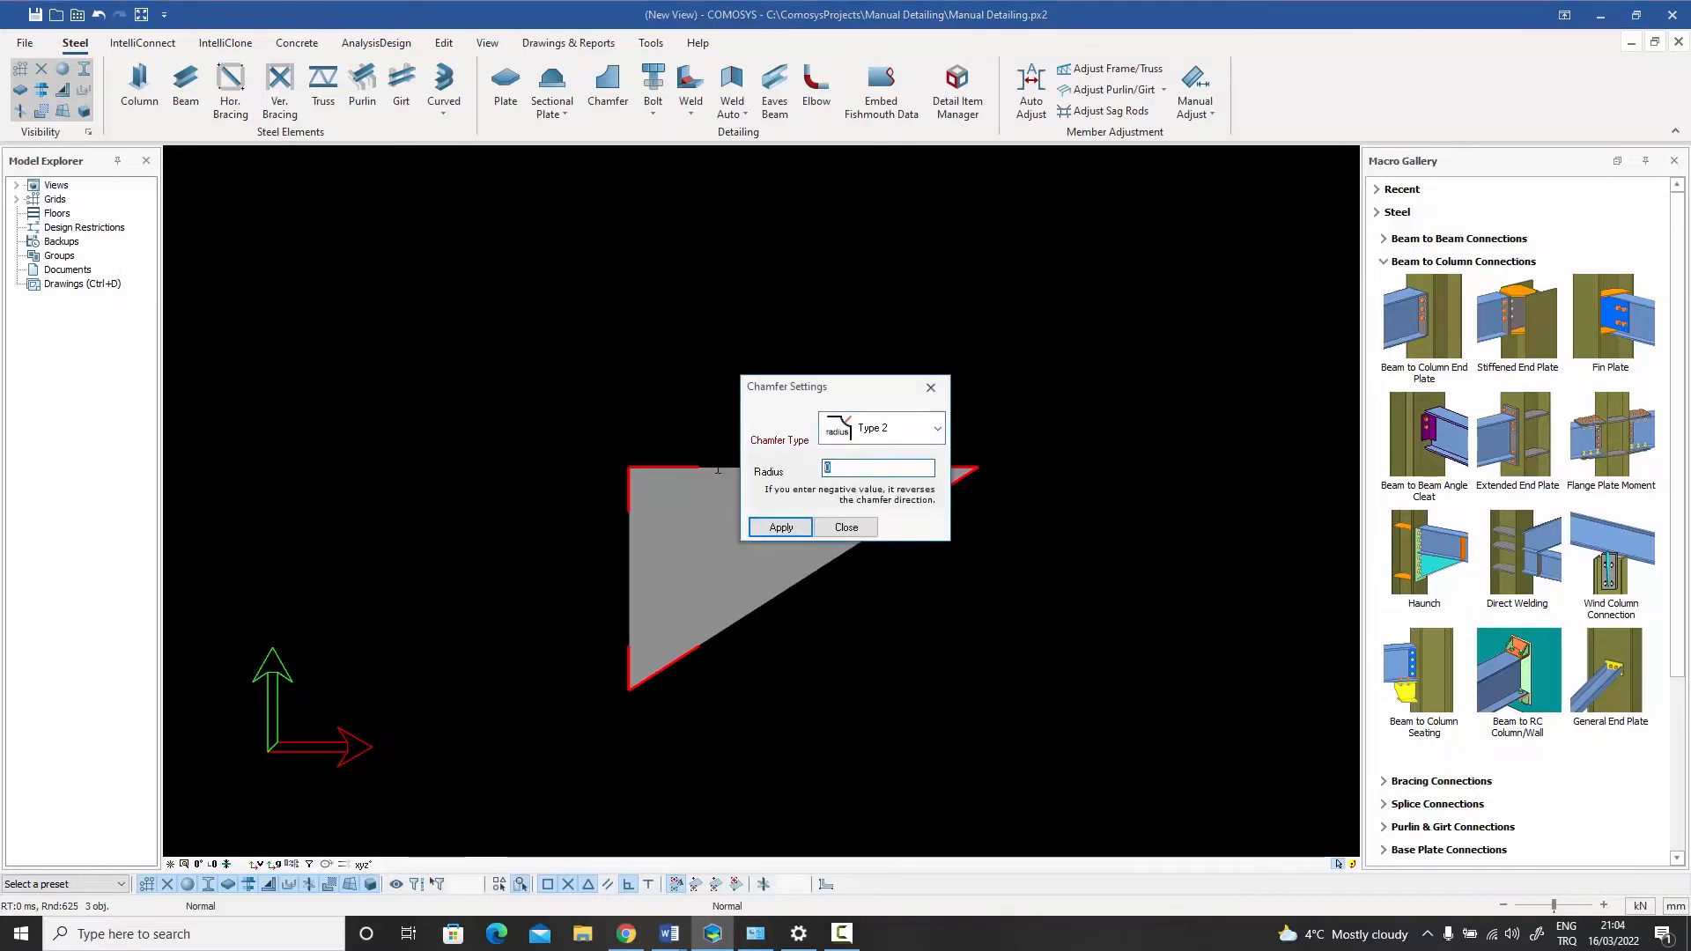
text(30)
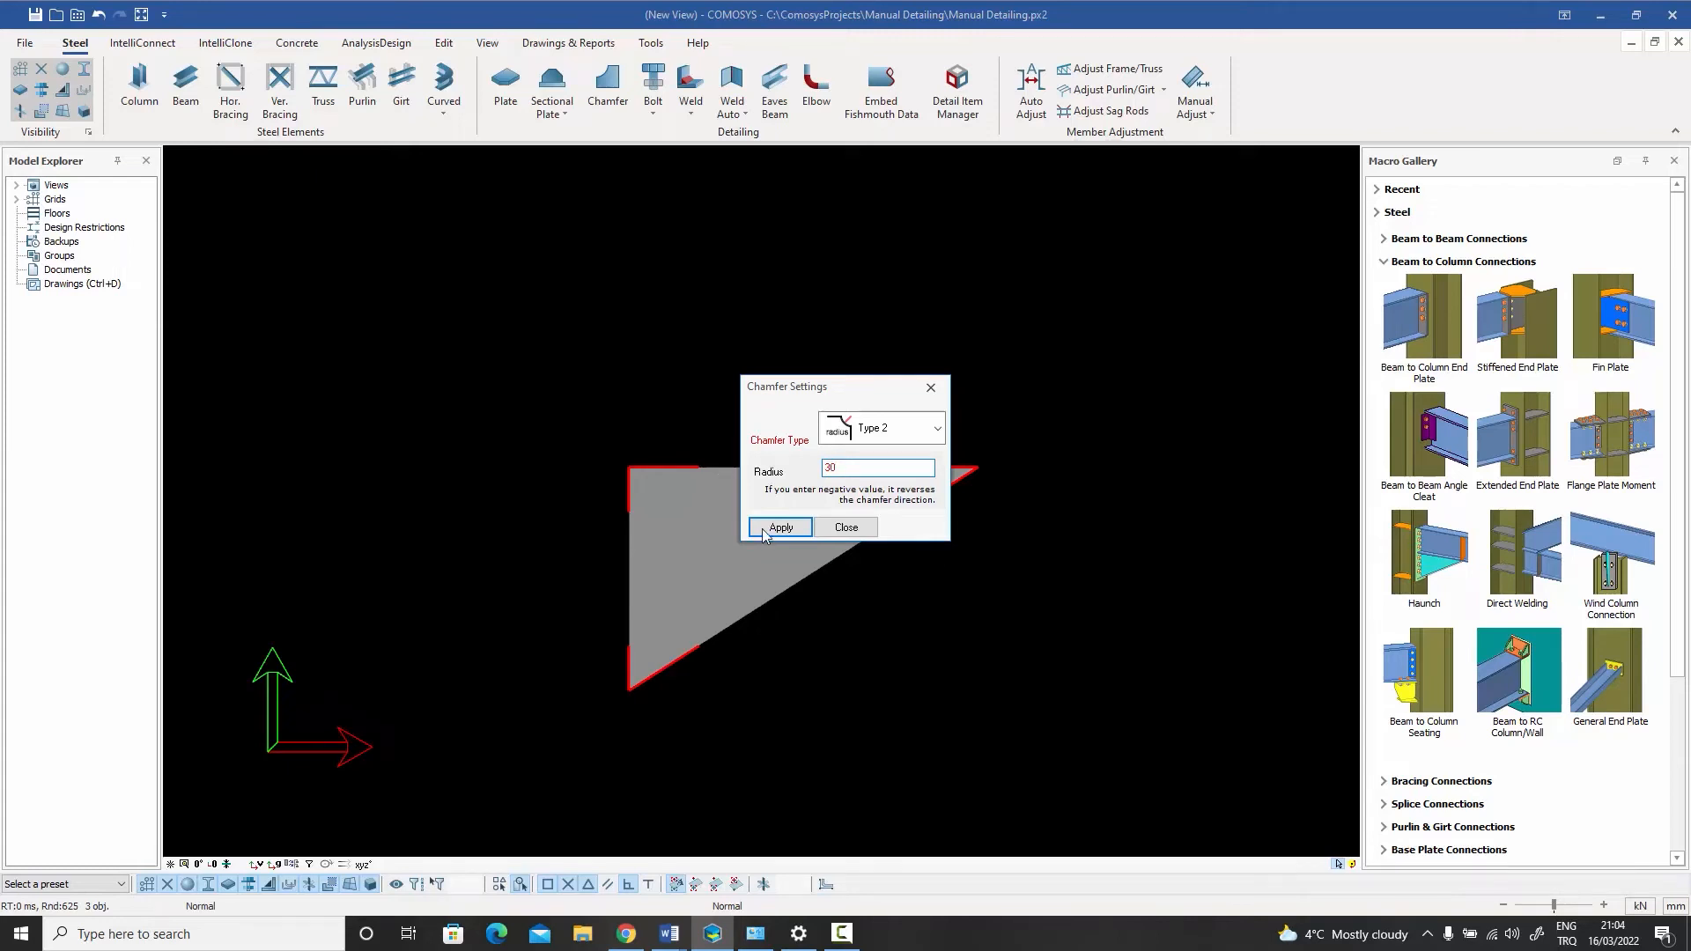
click(767, 528)
click(845, 526)
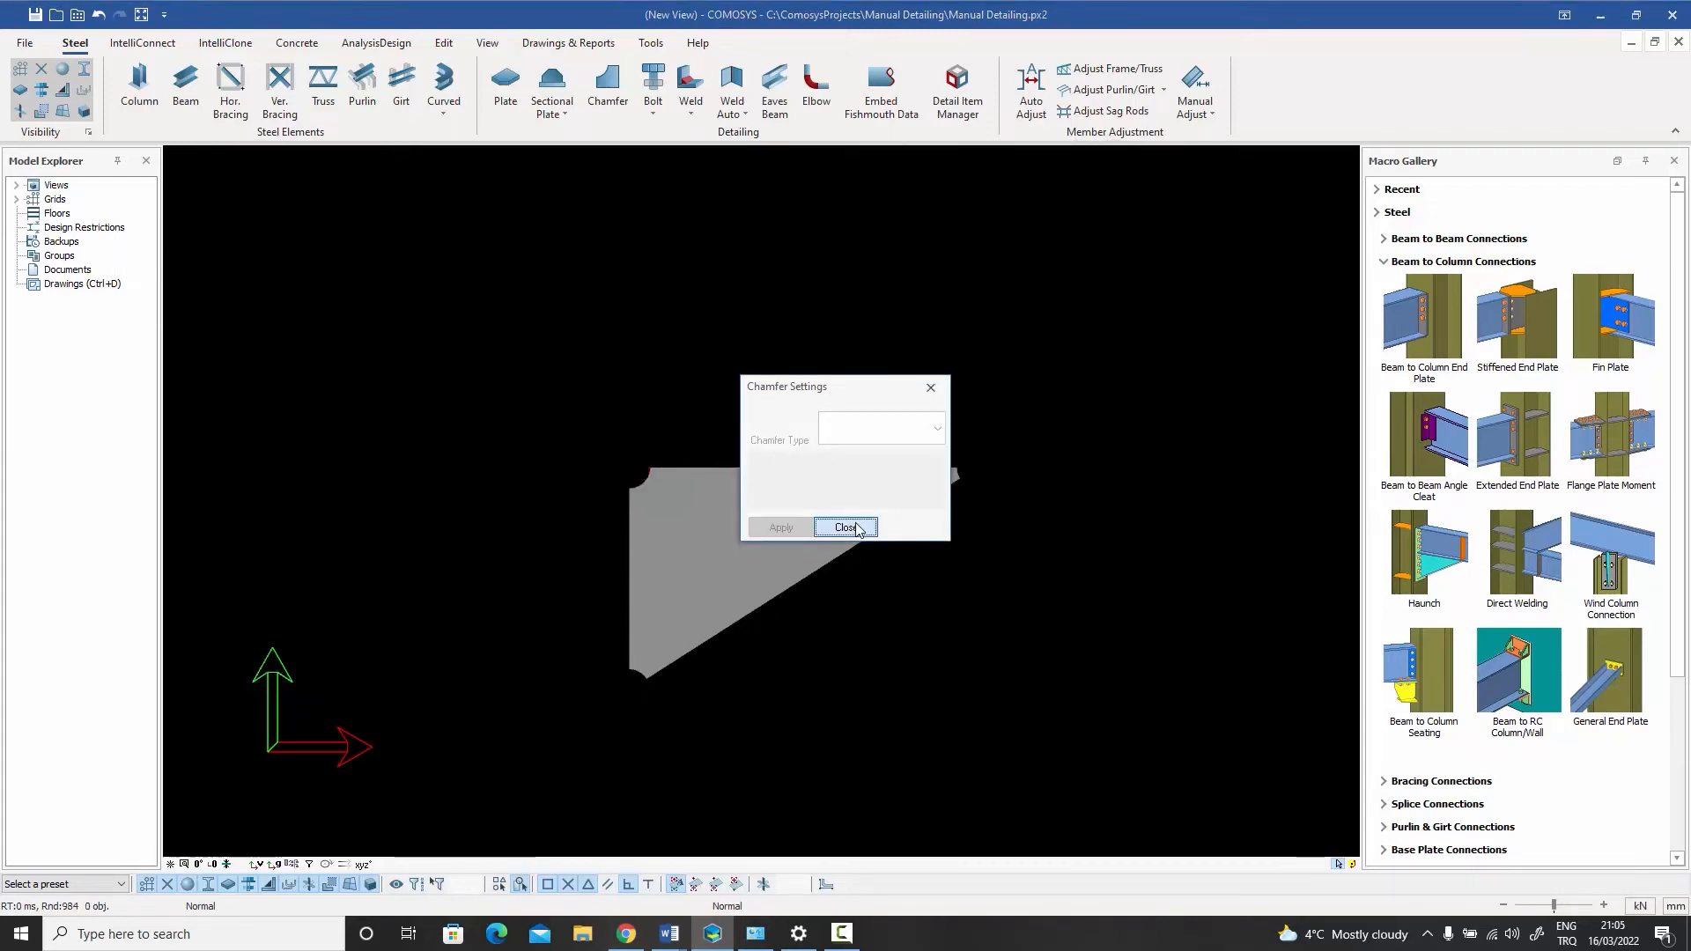
- Show all hidden members and plates in the view again
right_click(896, 377)
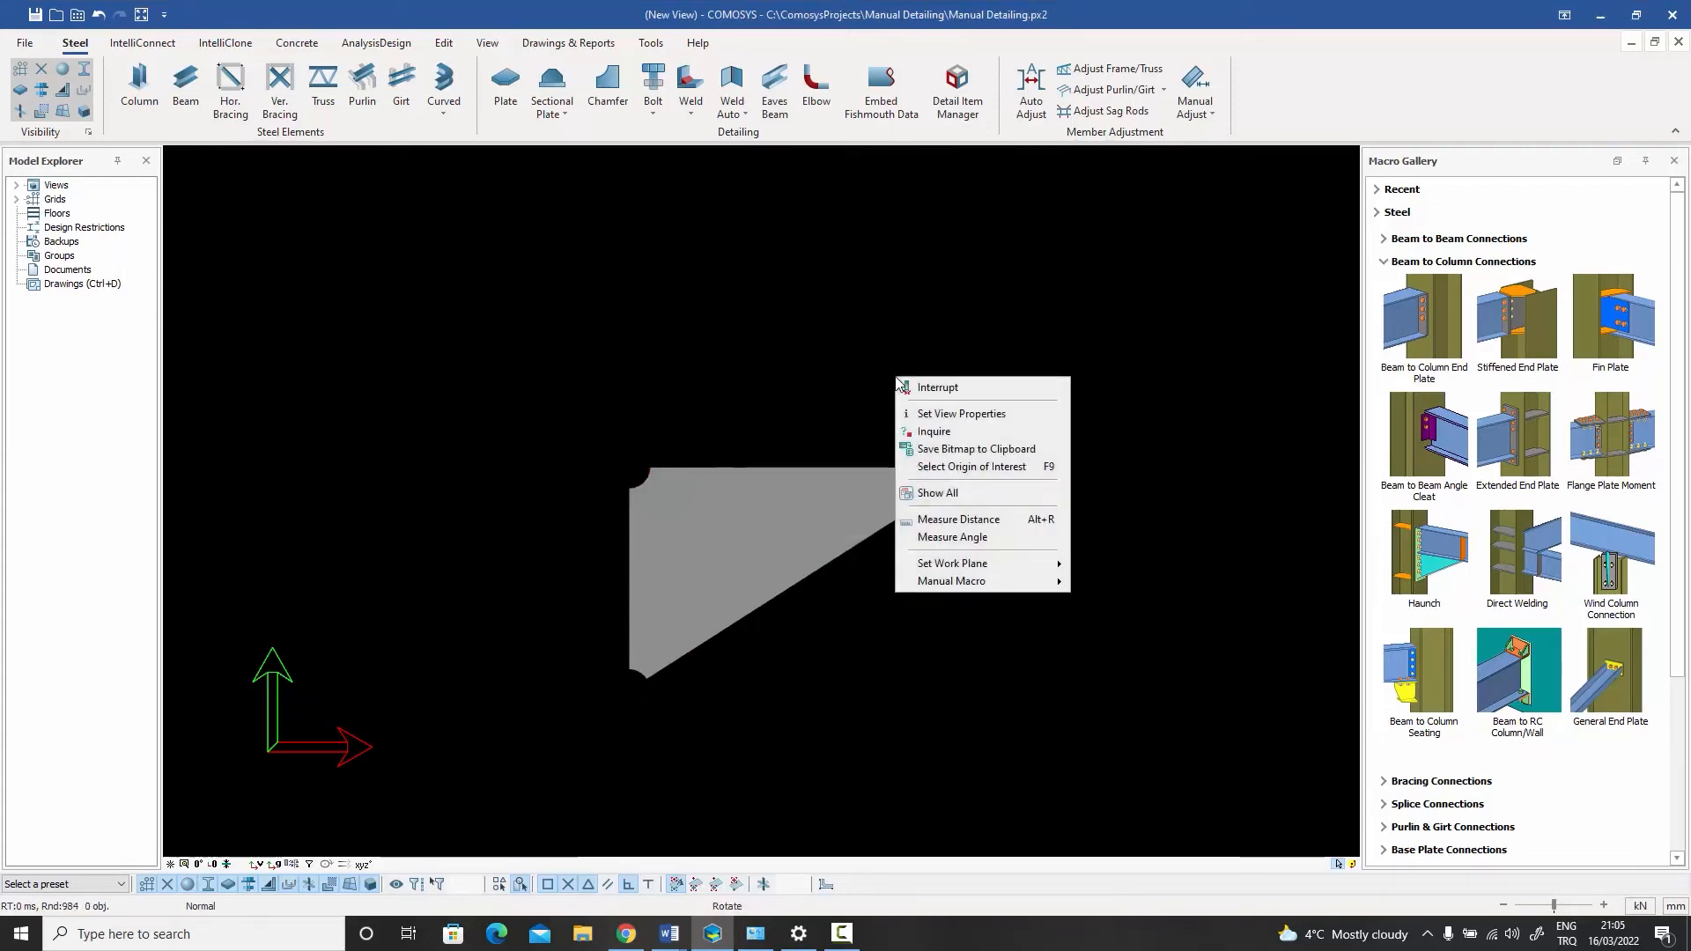
click(937, 493)
middle_drag(941, 545, 938, 543)
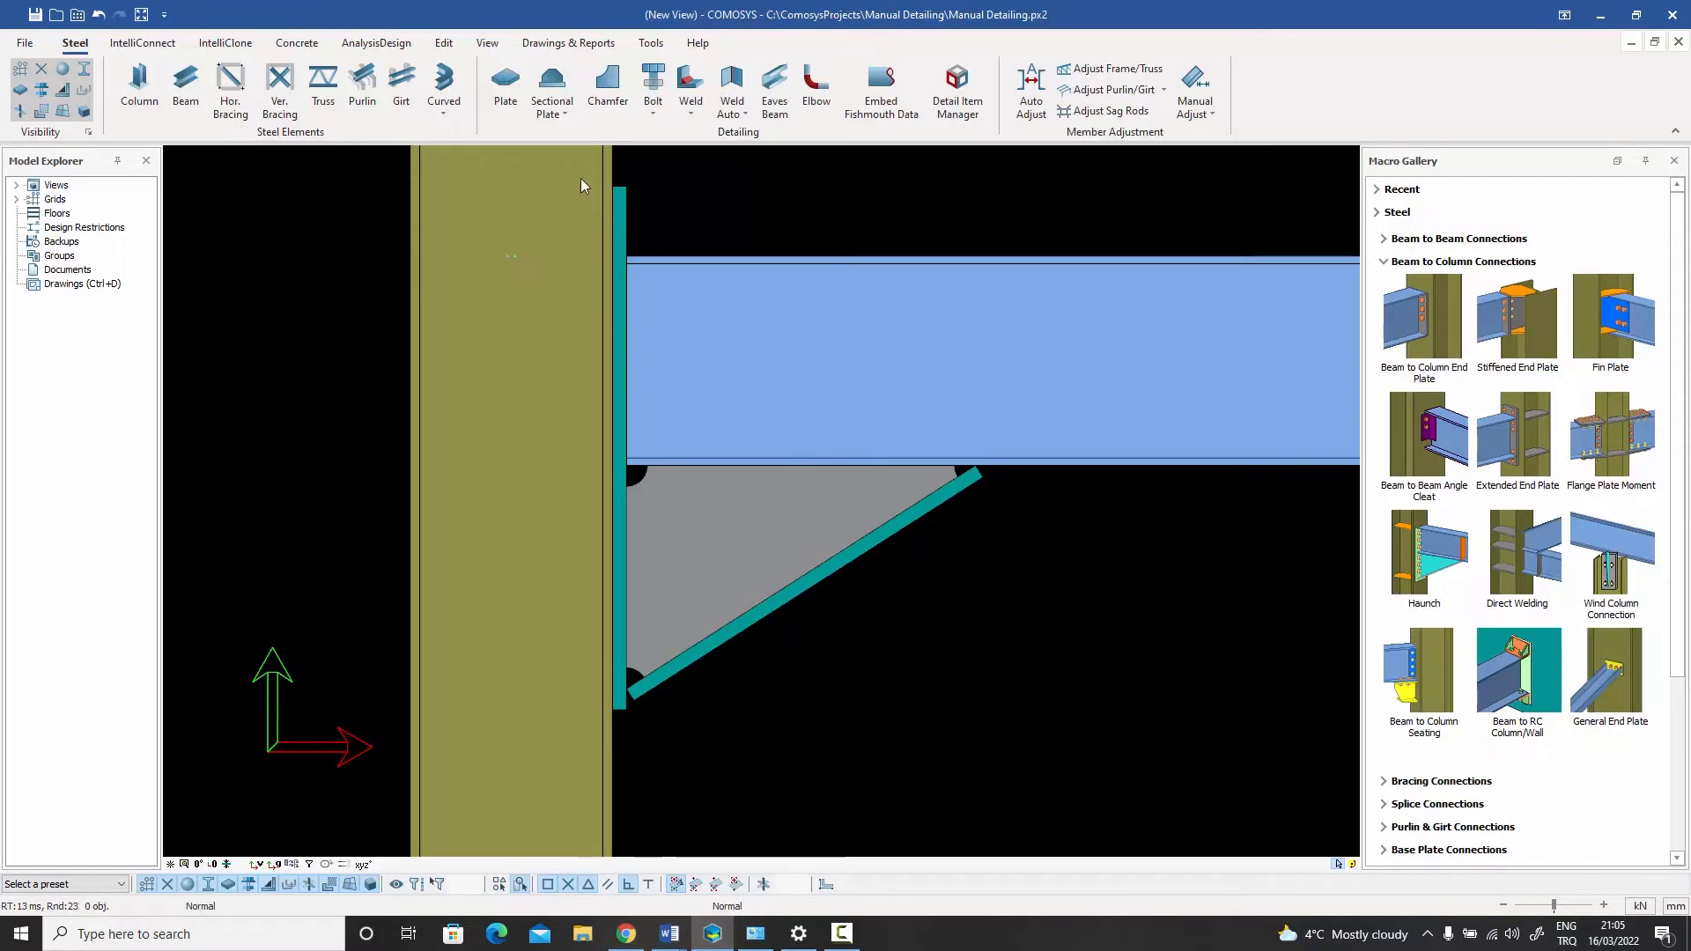
- Start a Sectional Bolt Group 2 with the vertical end plate and the column as the objects to bolt together
click(654, 110)
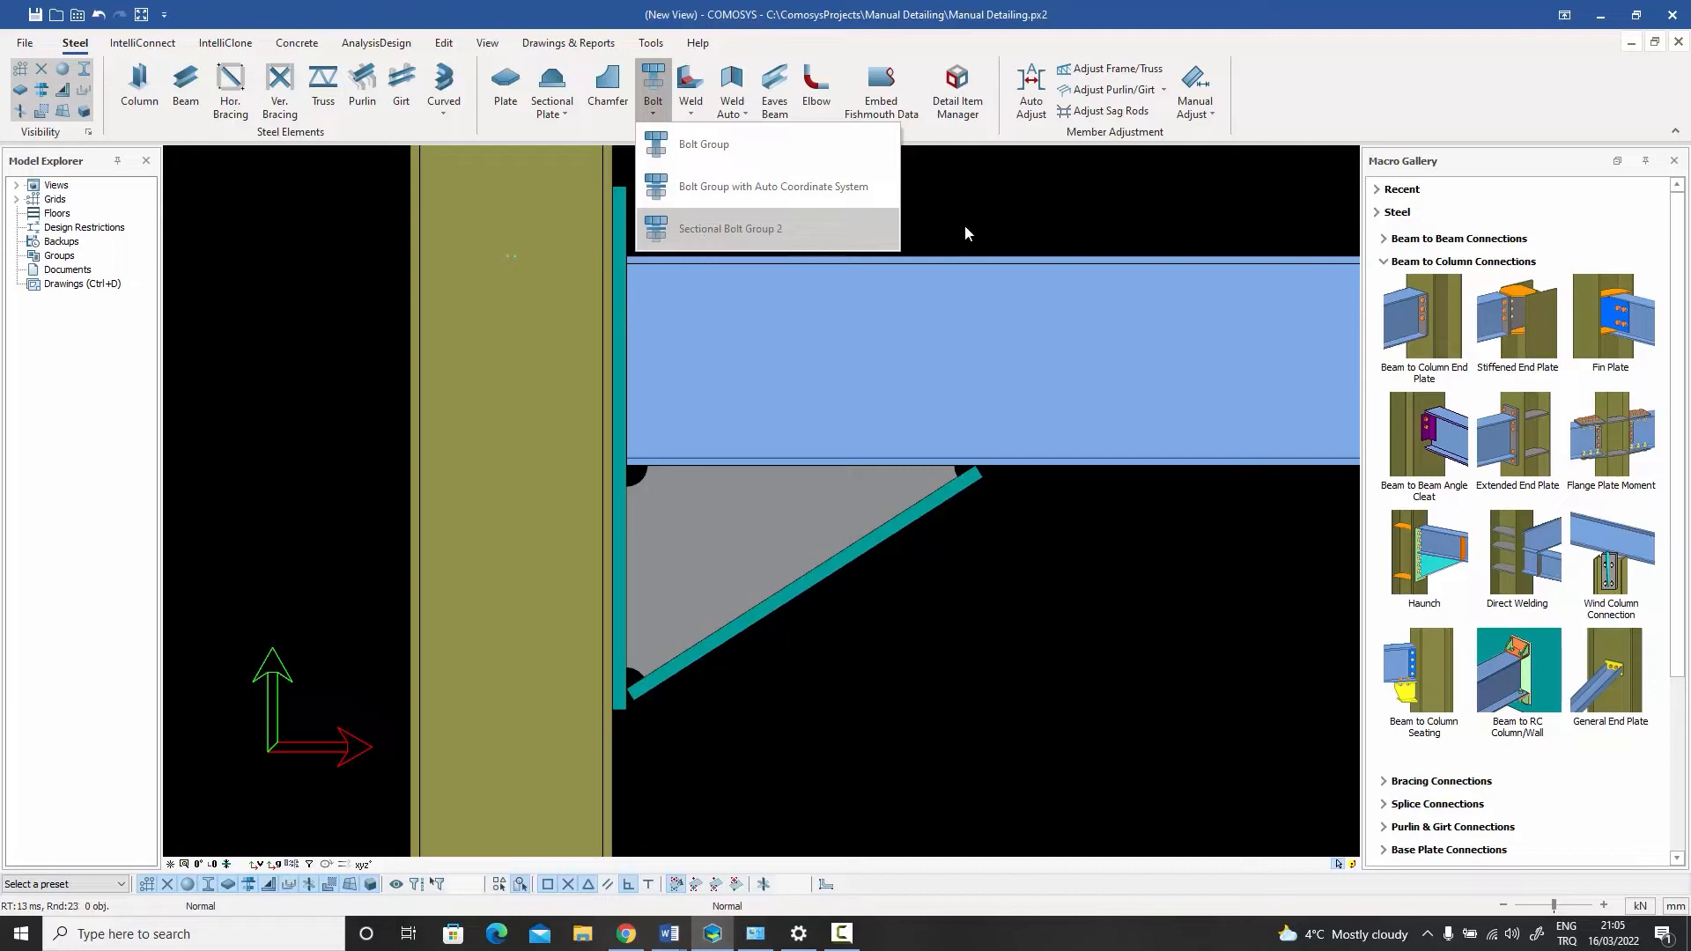
click(1091, 293)
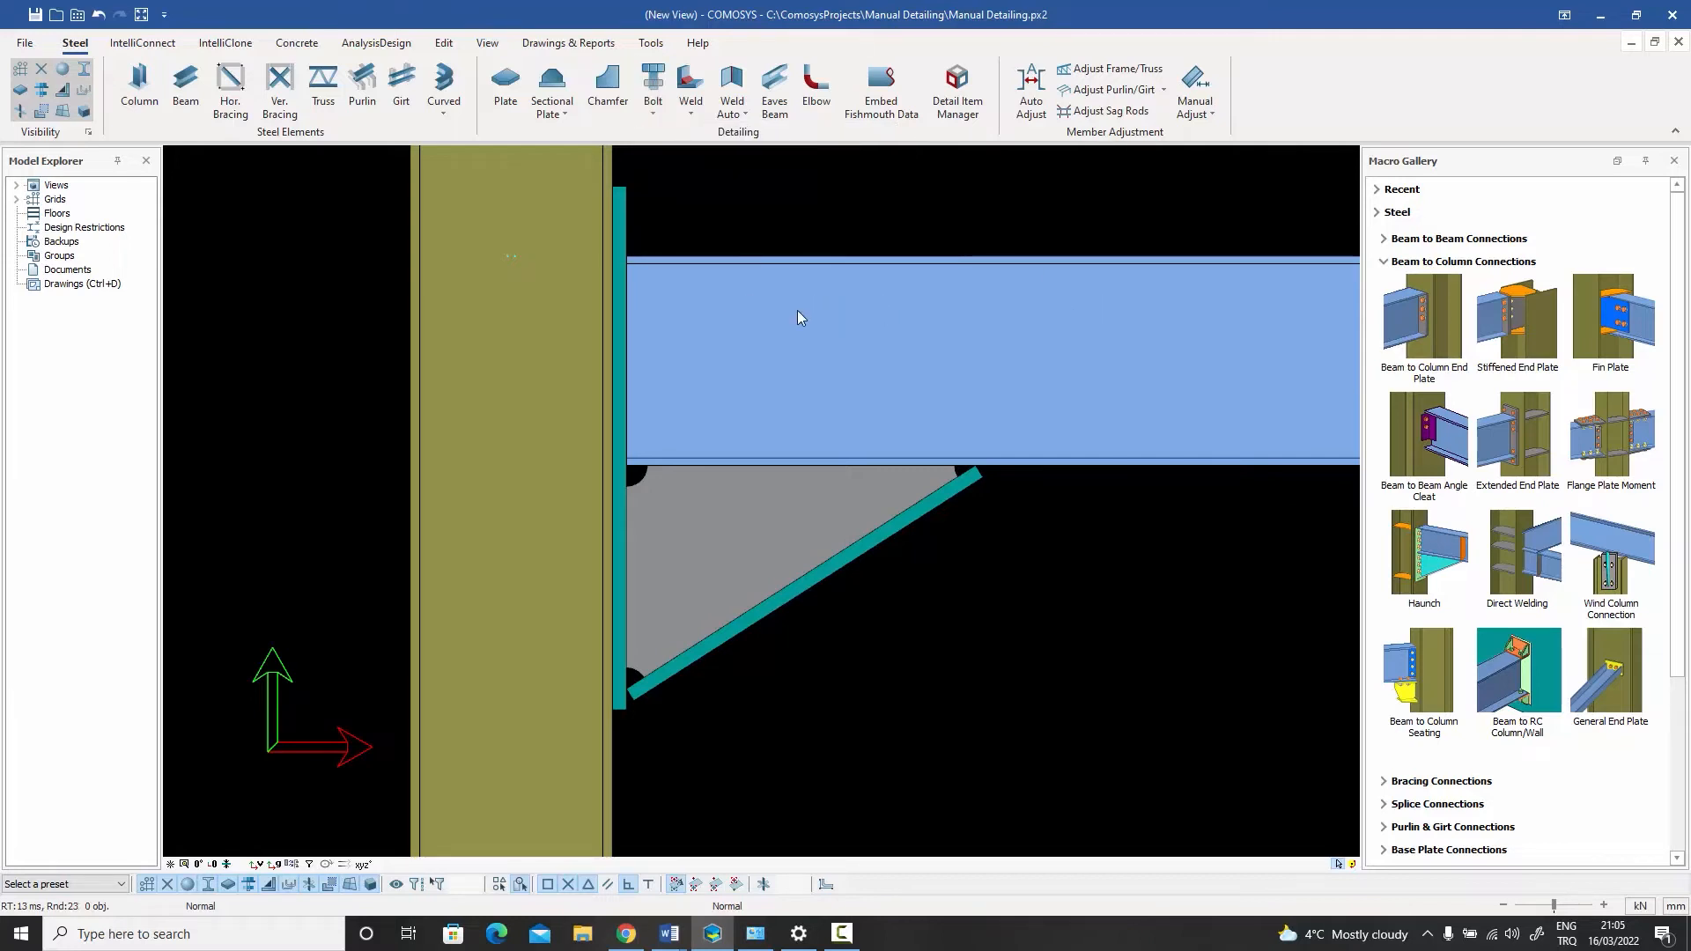
click(625, 216)
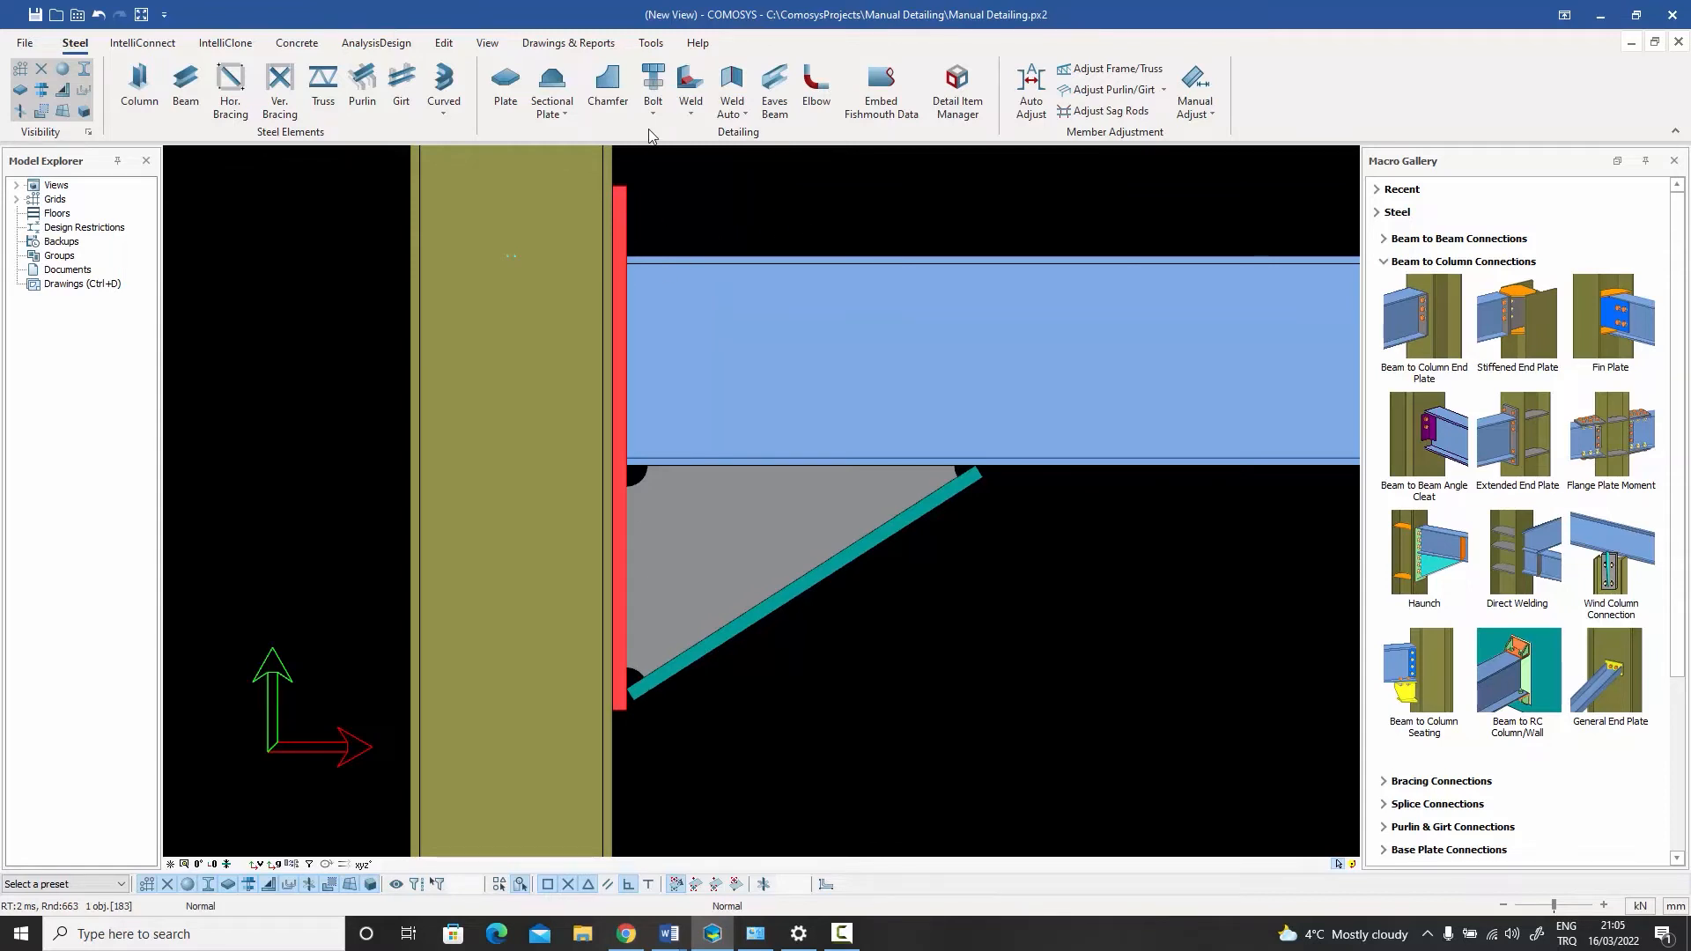
click(653, 93)
click(685, 227)
scroll(679, 264, down, 2)
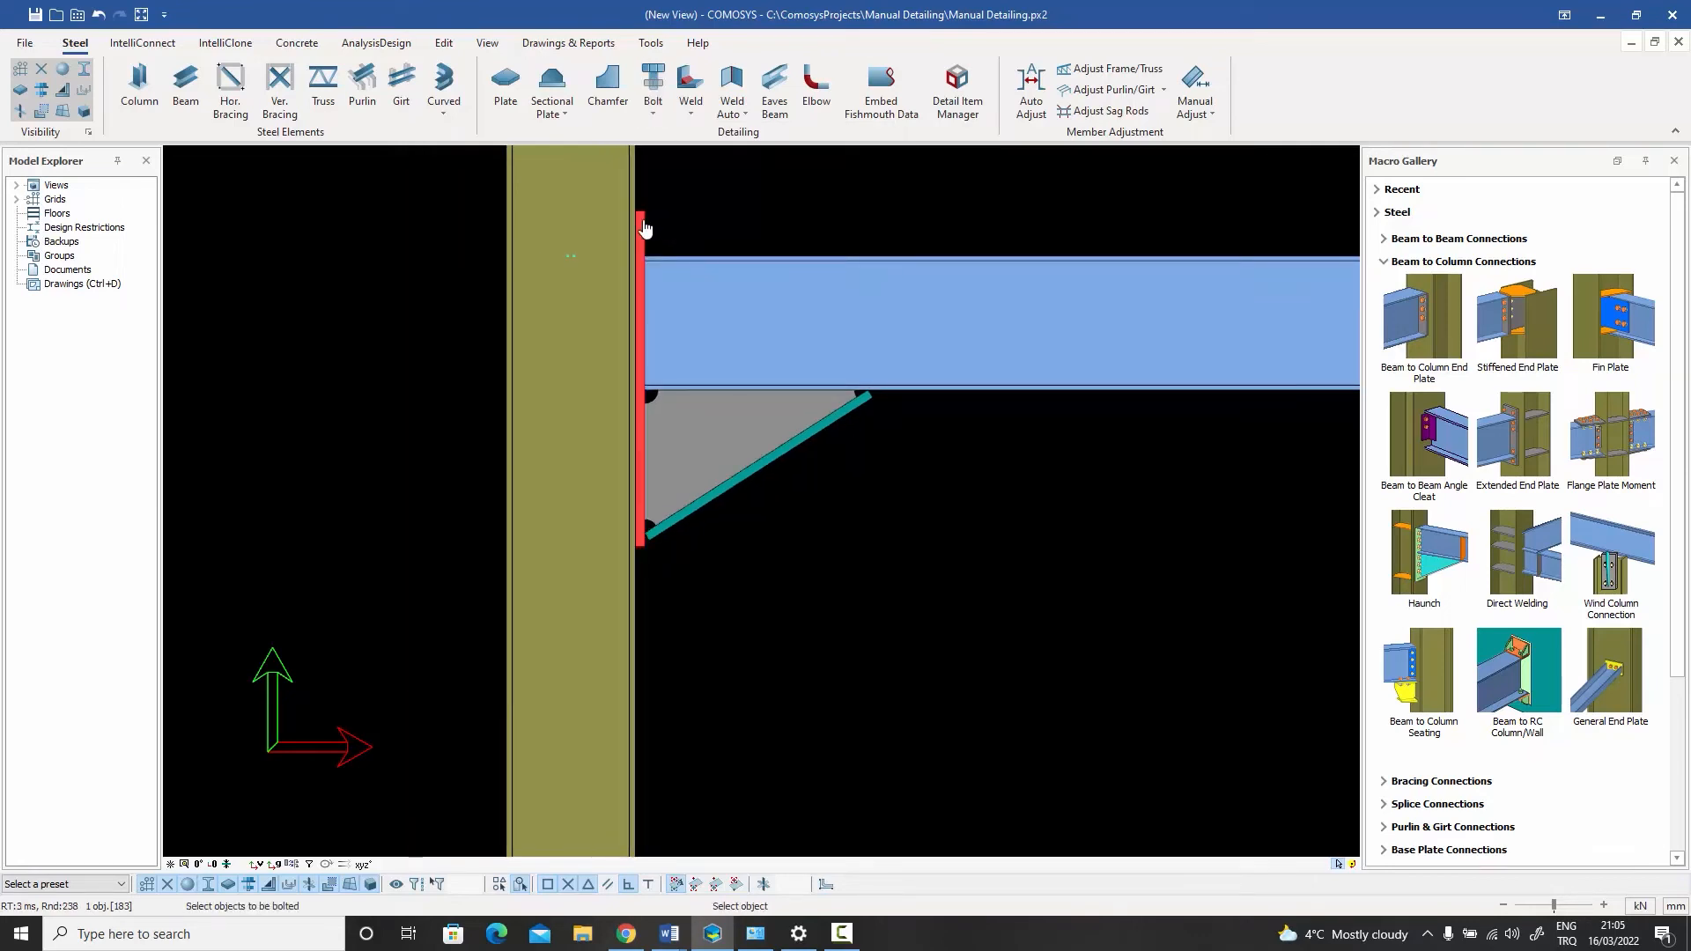
click(635, 187)
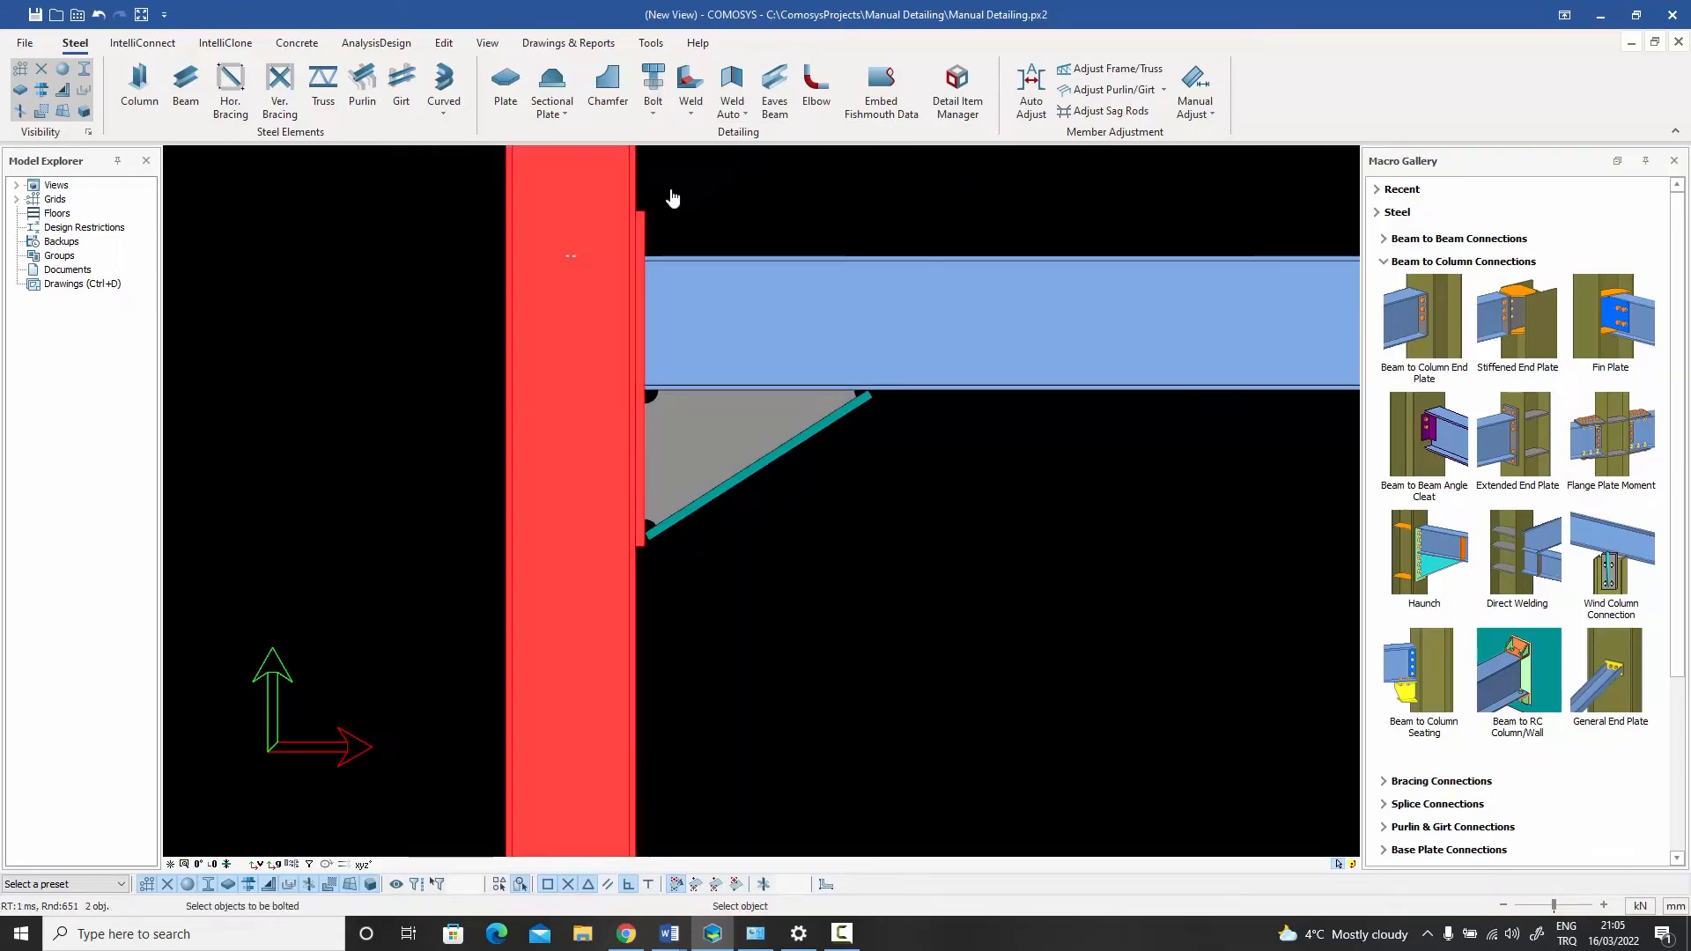
right_click(691, 209)
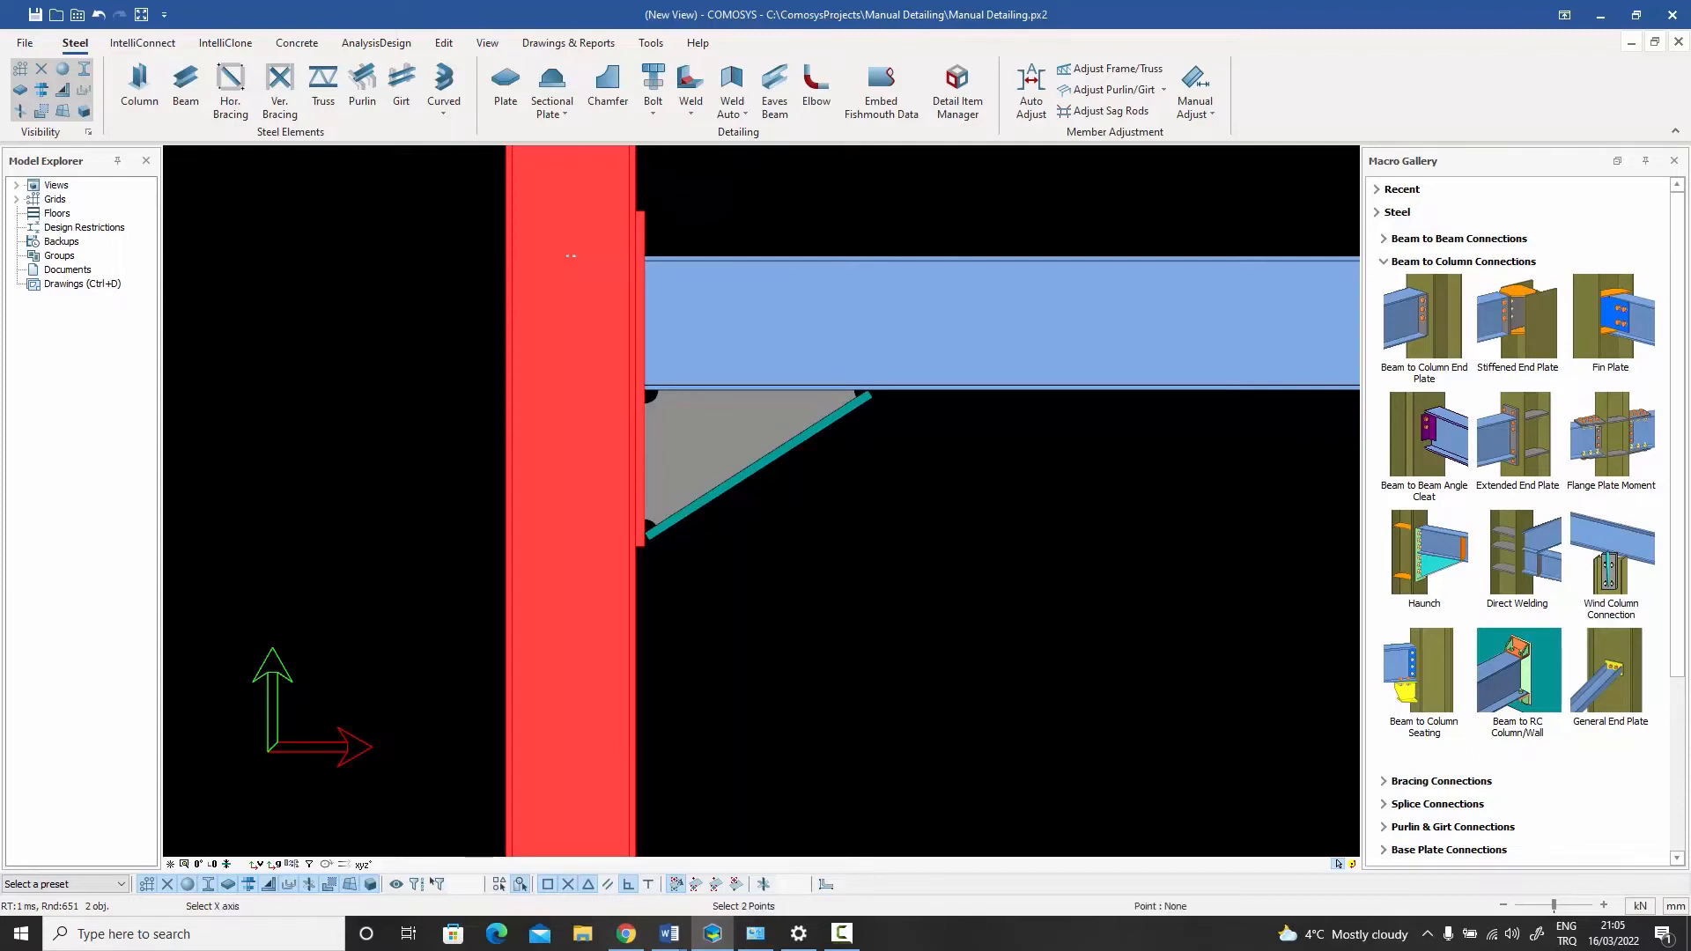
- Place the bolt group's X axis along the end plate face from the beam's top flange corner to its bottom flange corner
scroll(684, 232, up, 1)
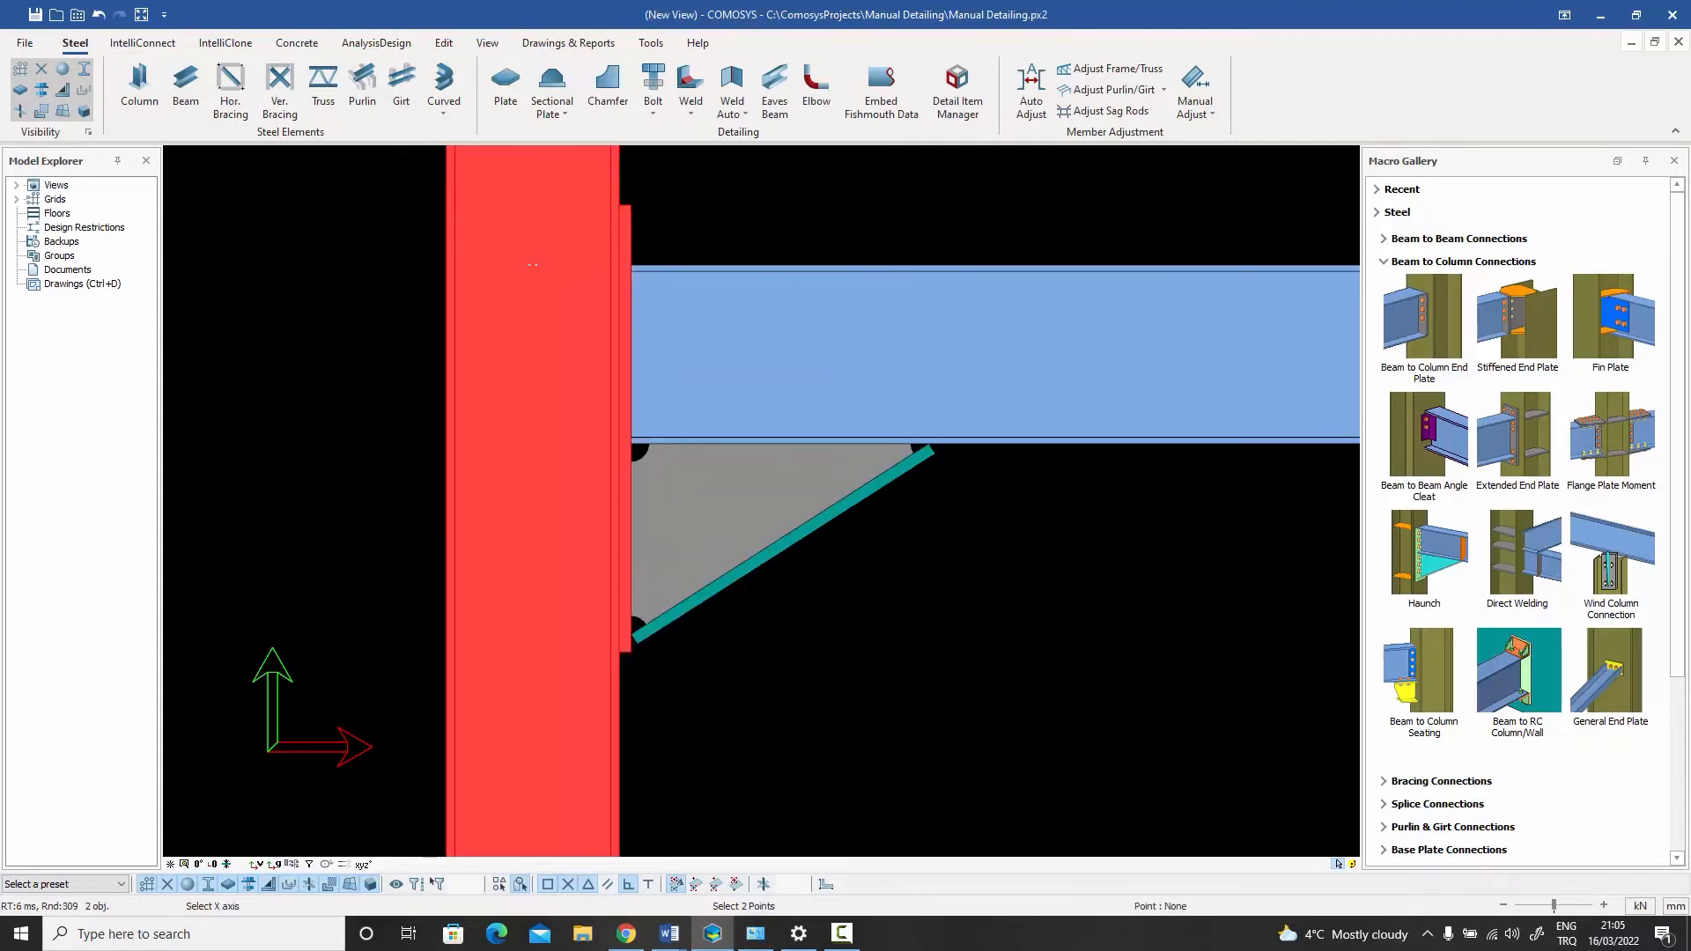
scroll(675, 250, up, 1)
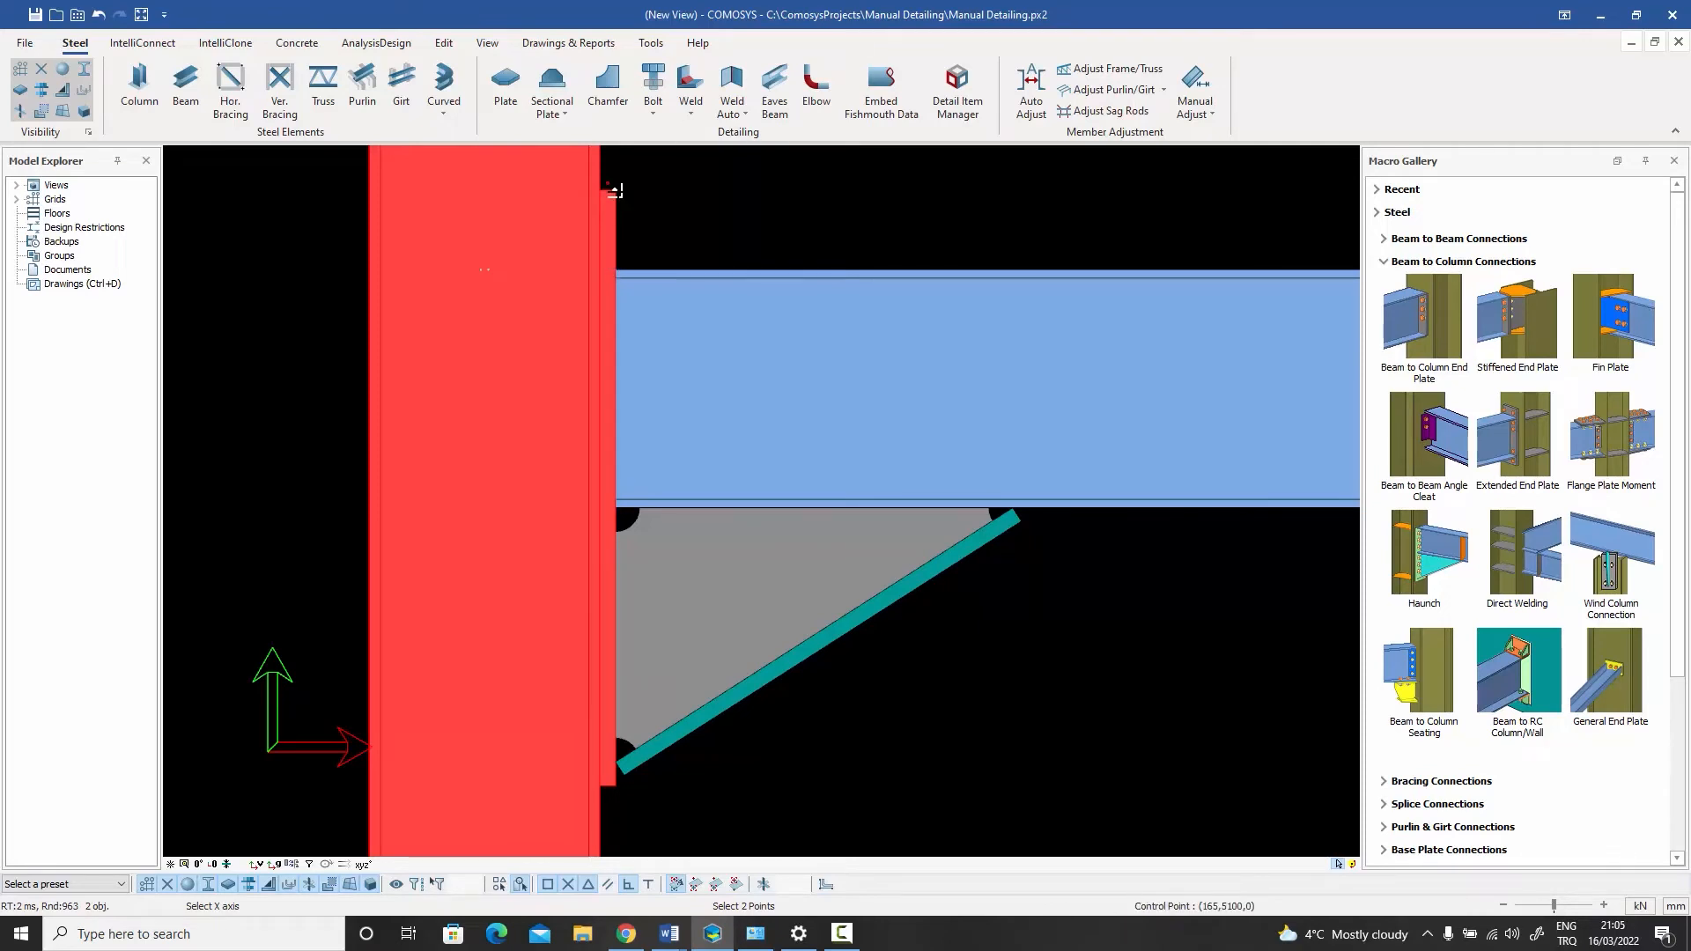
click(614, 271)
click(615, 506)
right_click(743, 229)
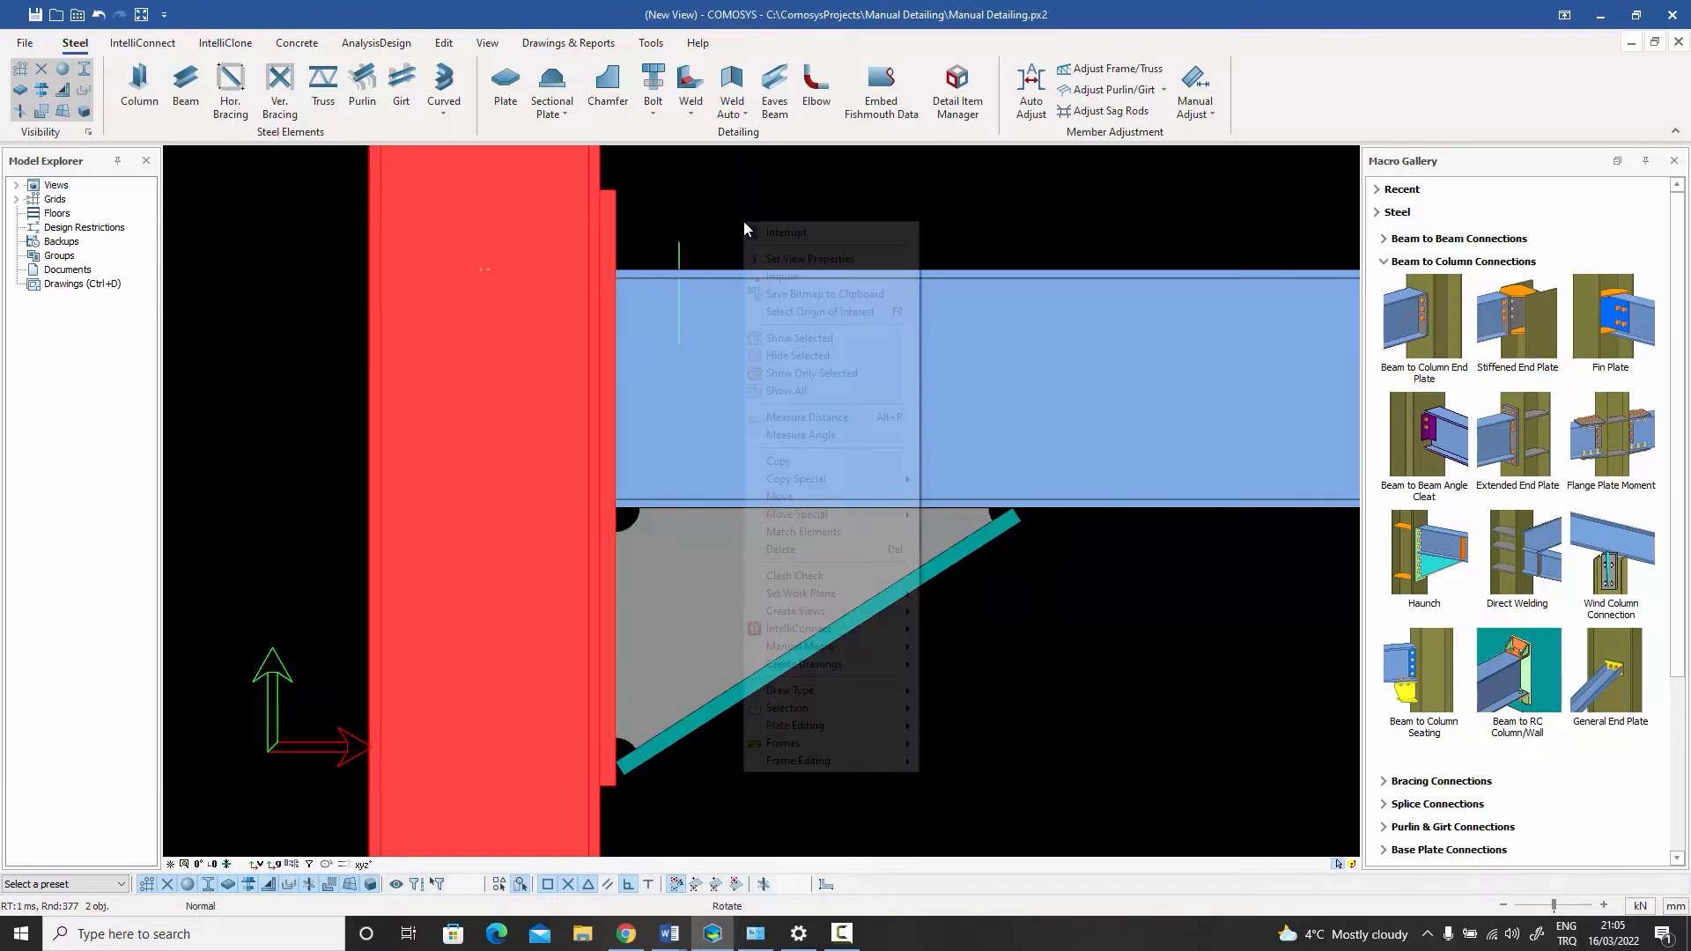
click(768, 232)
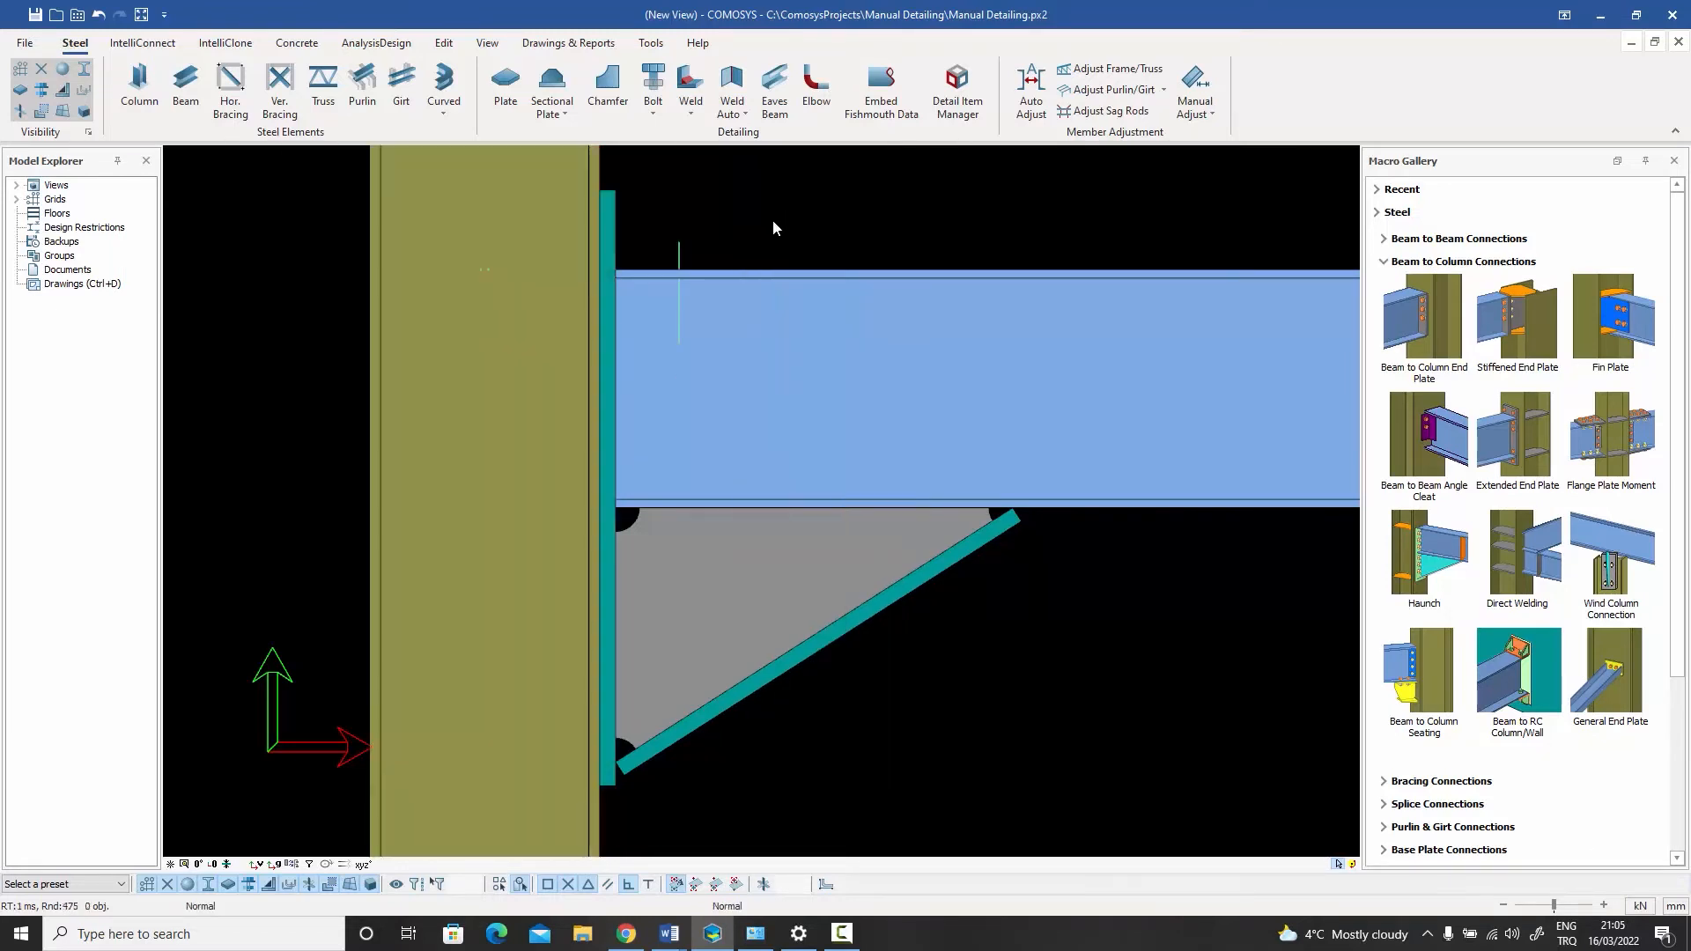
- Set the new bolt group's grid to Y positions -30 60 and X positions -50 100, and apply it
double_click(679, 256)
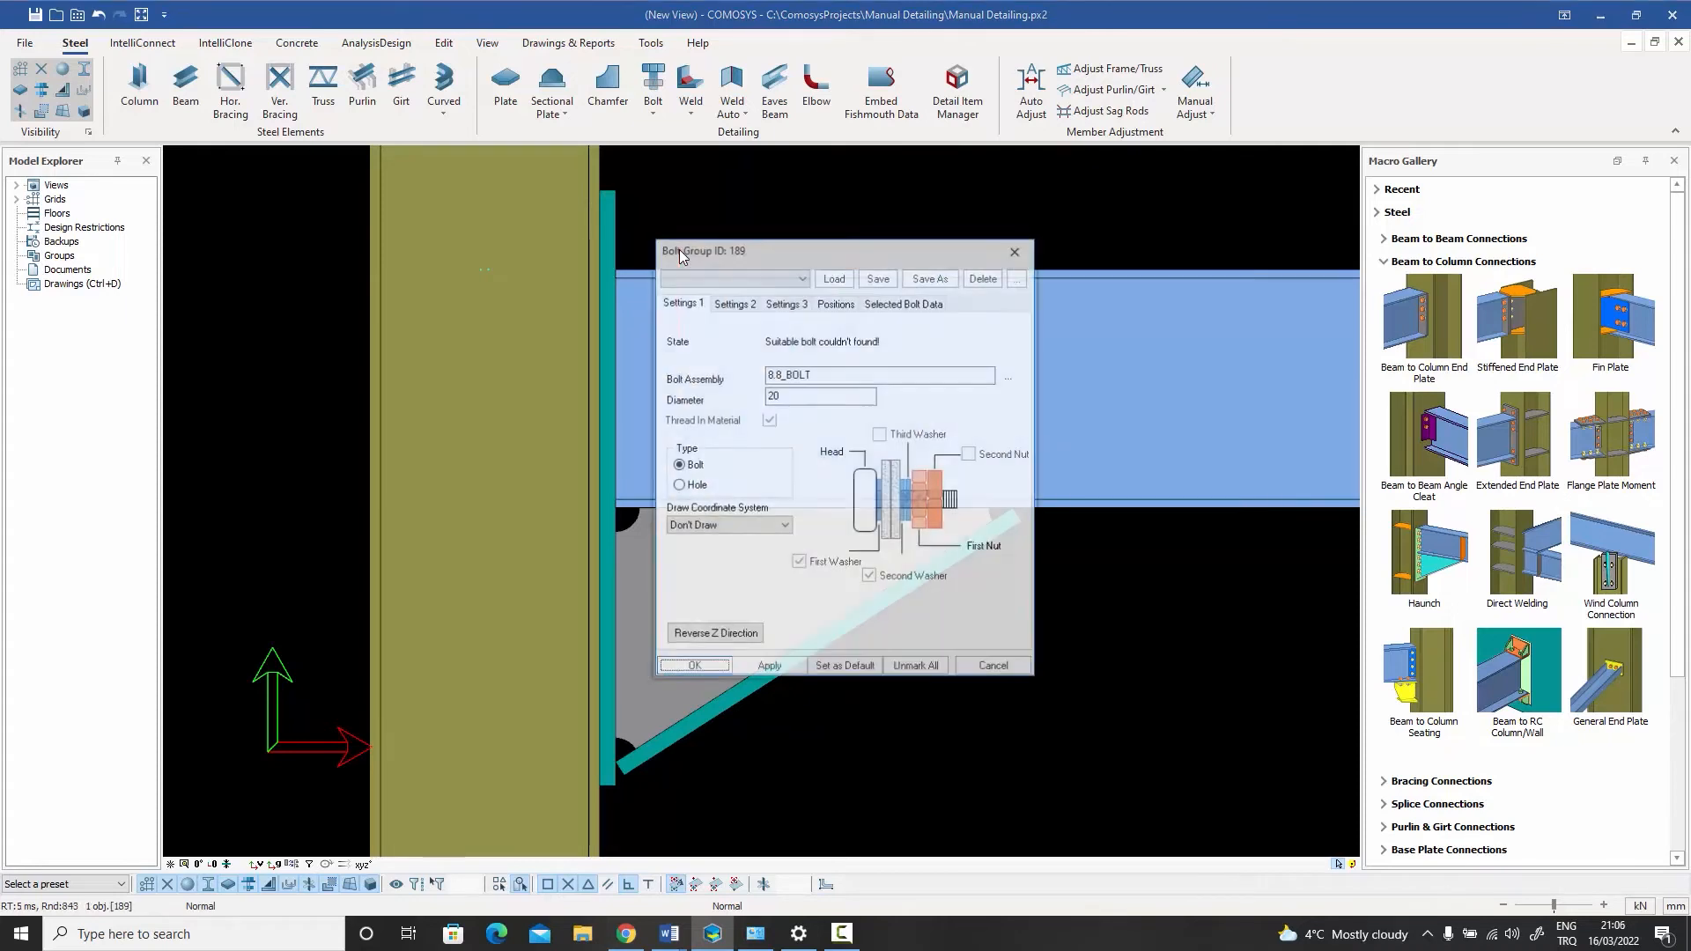
drag(704, 250, 919, 227)
click(1036, 279)
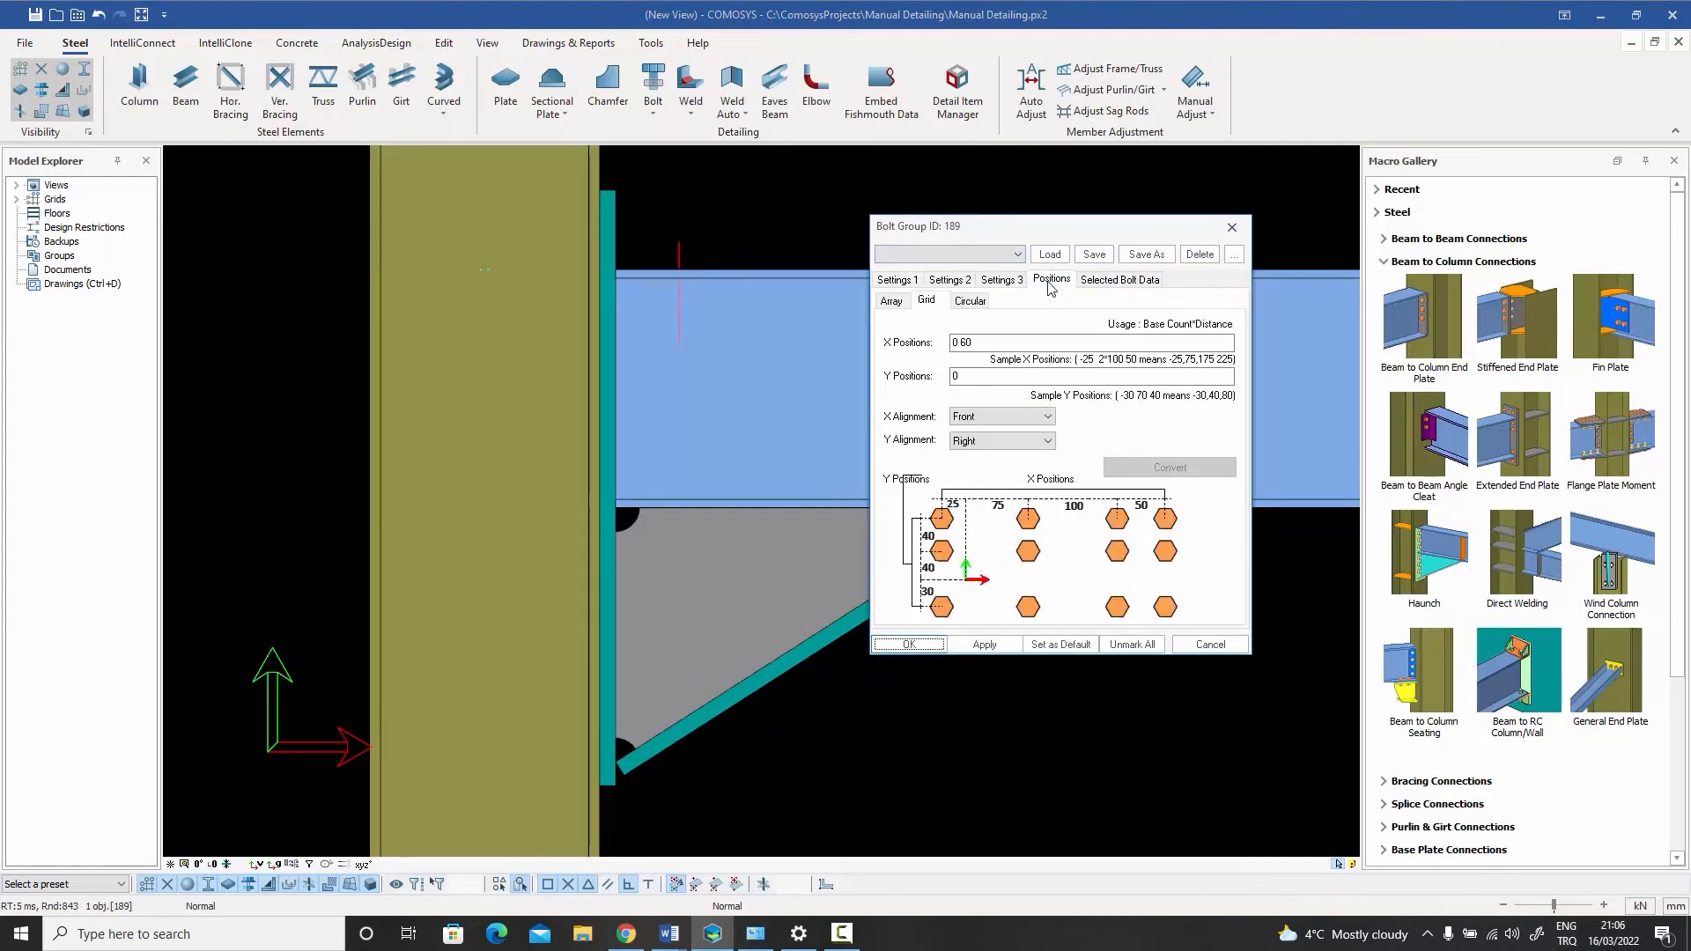
double_click(966, 377)
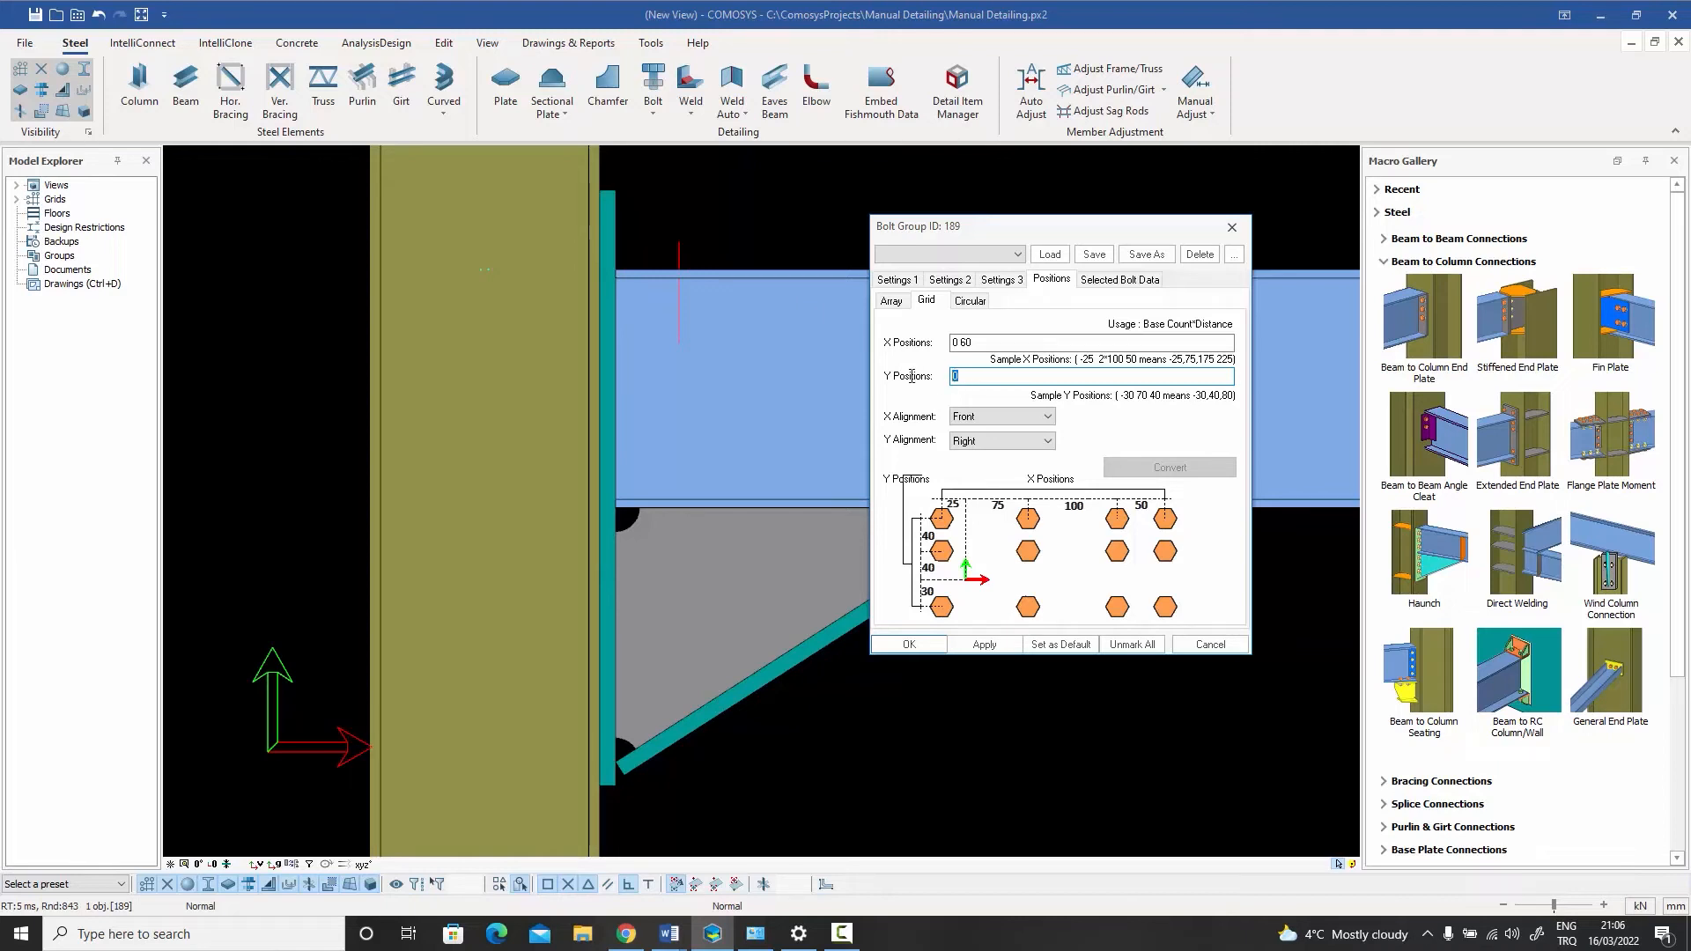
text(-30 60)
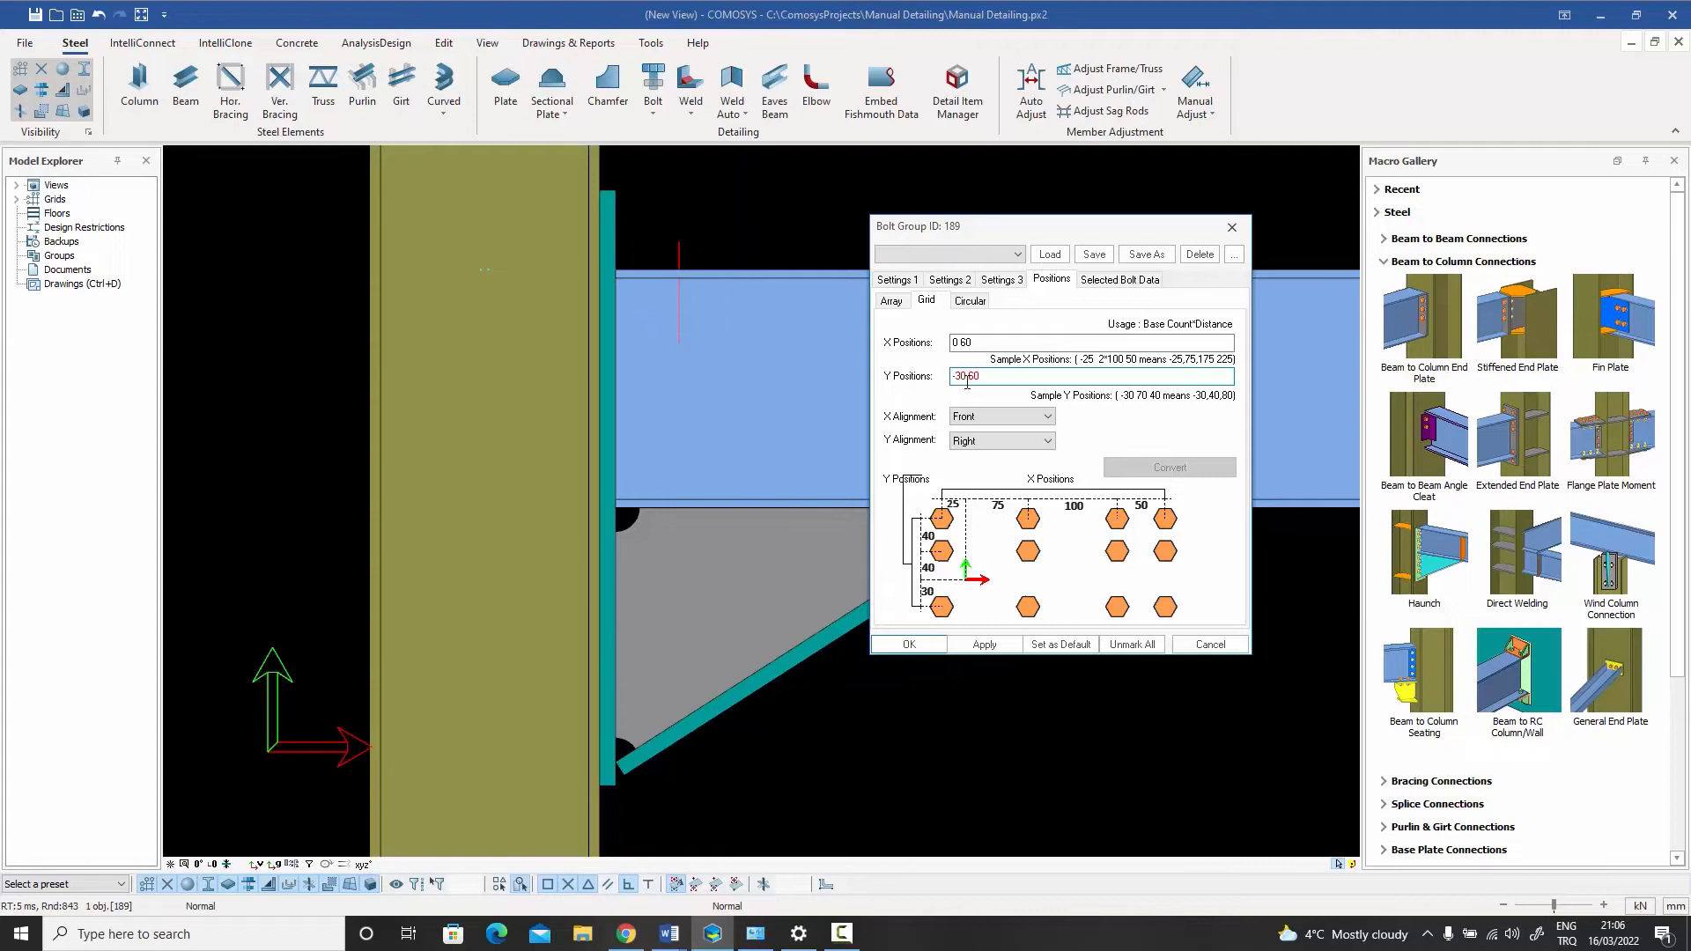
key(shift+Tab)
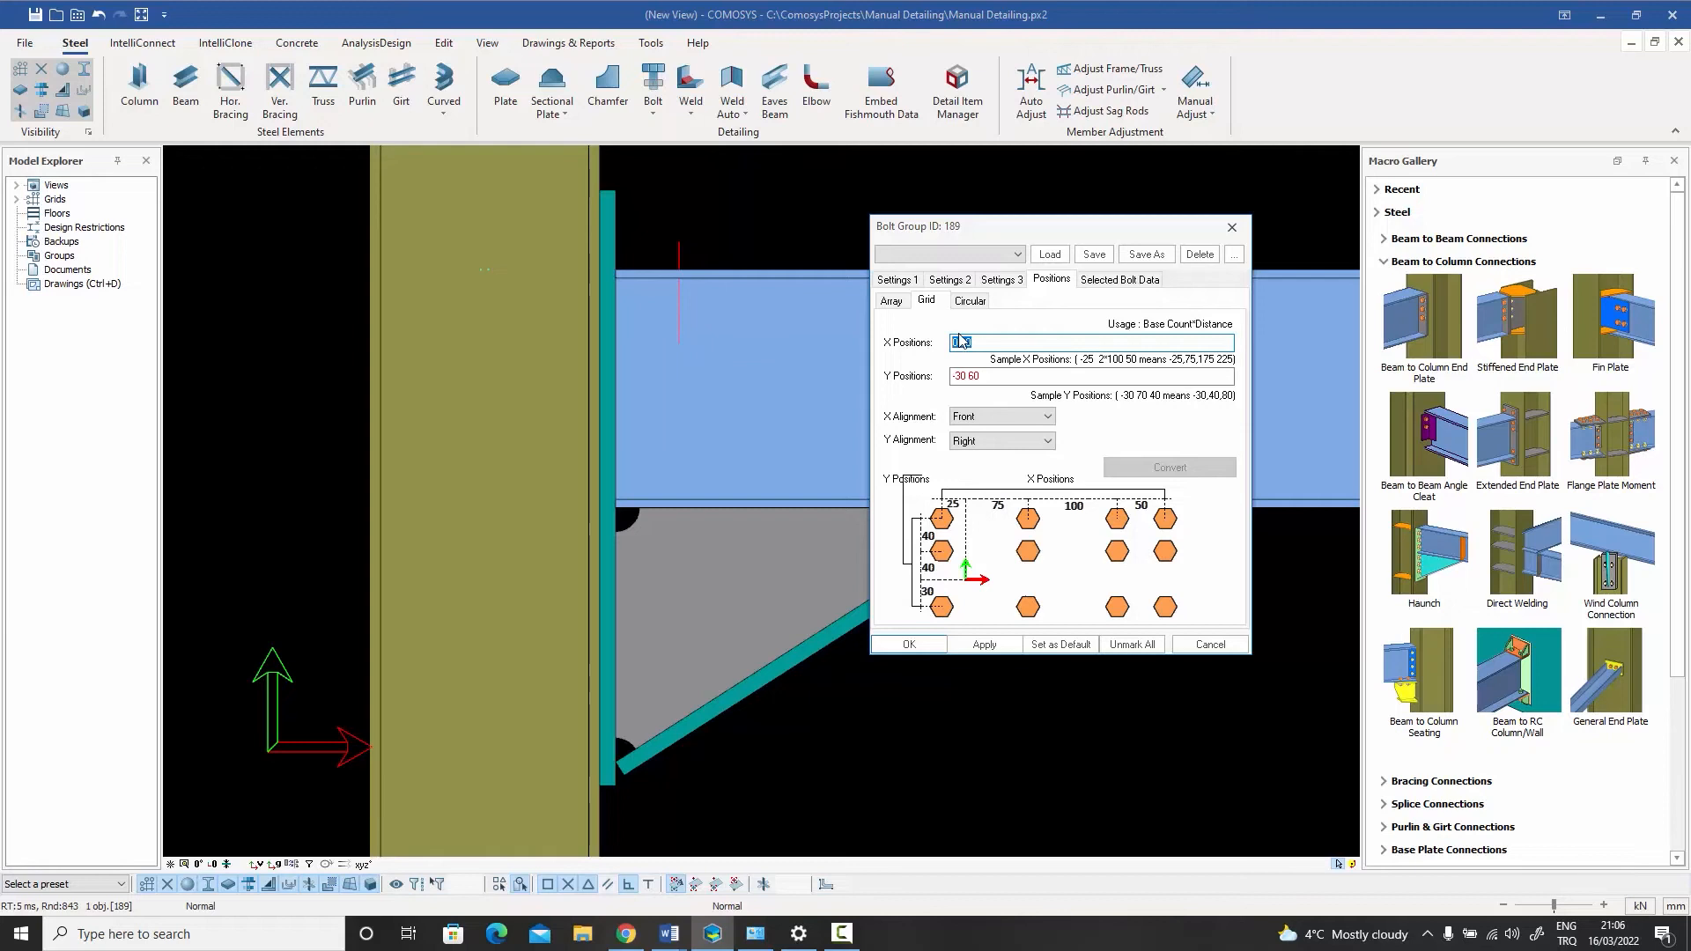
text(-50 100)
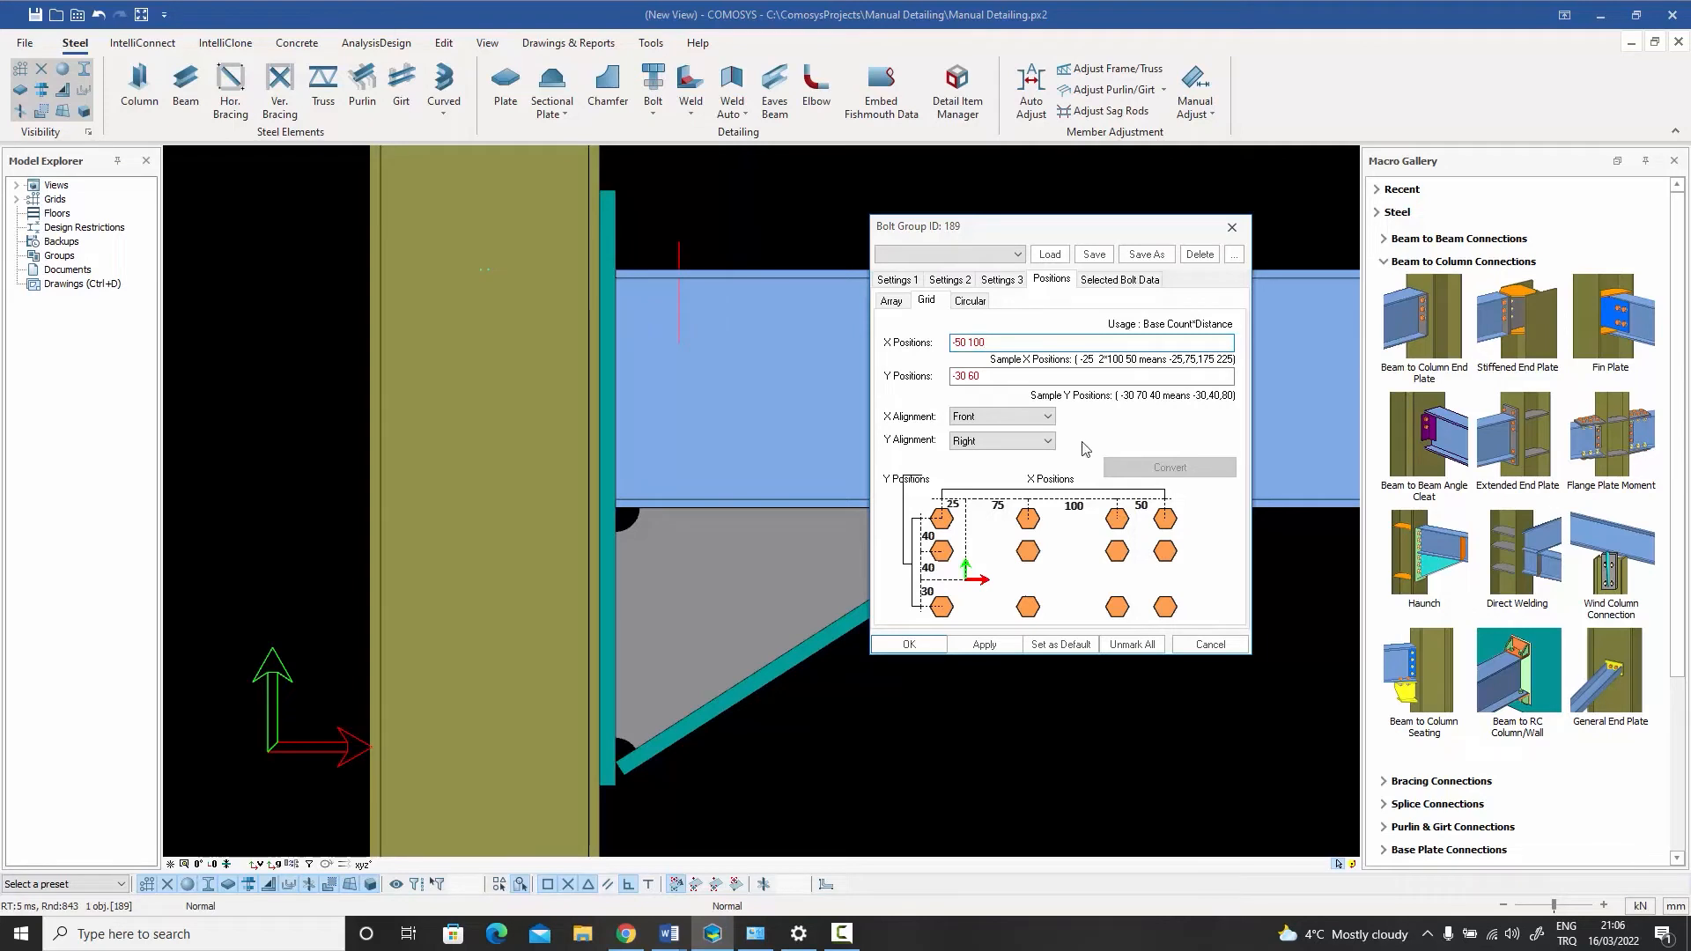
click(984, 644)
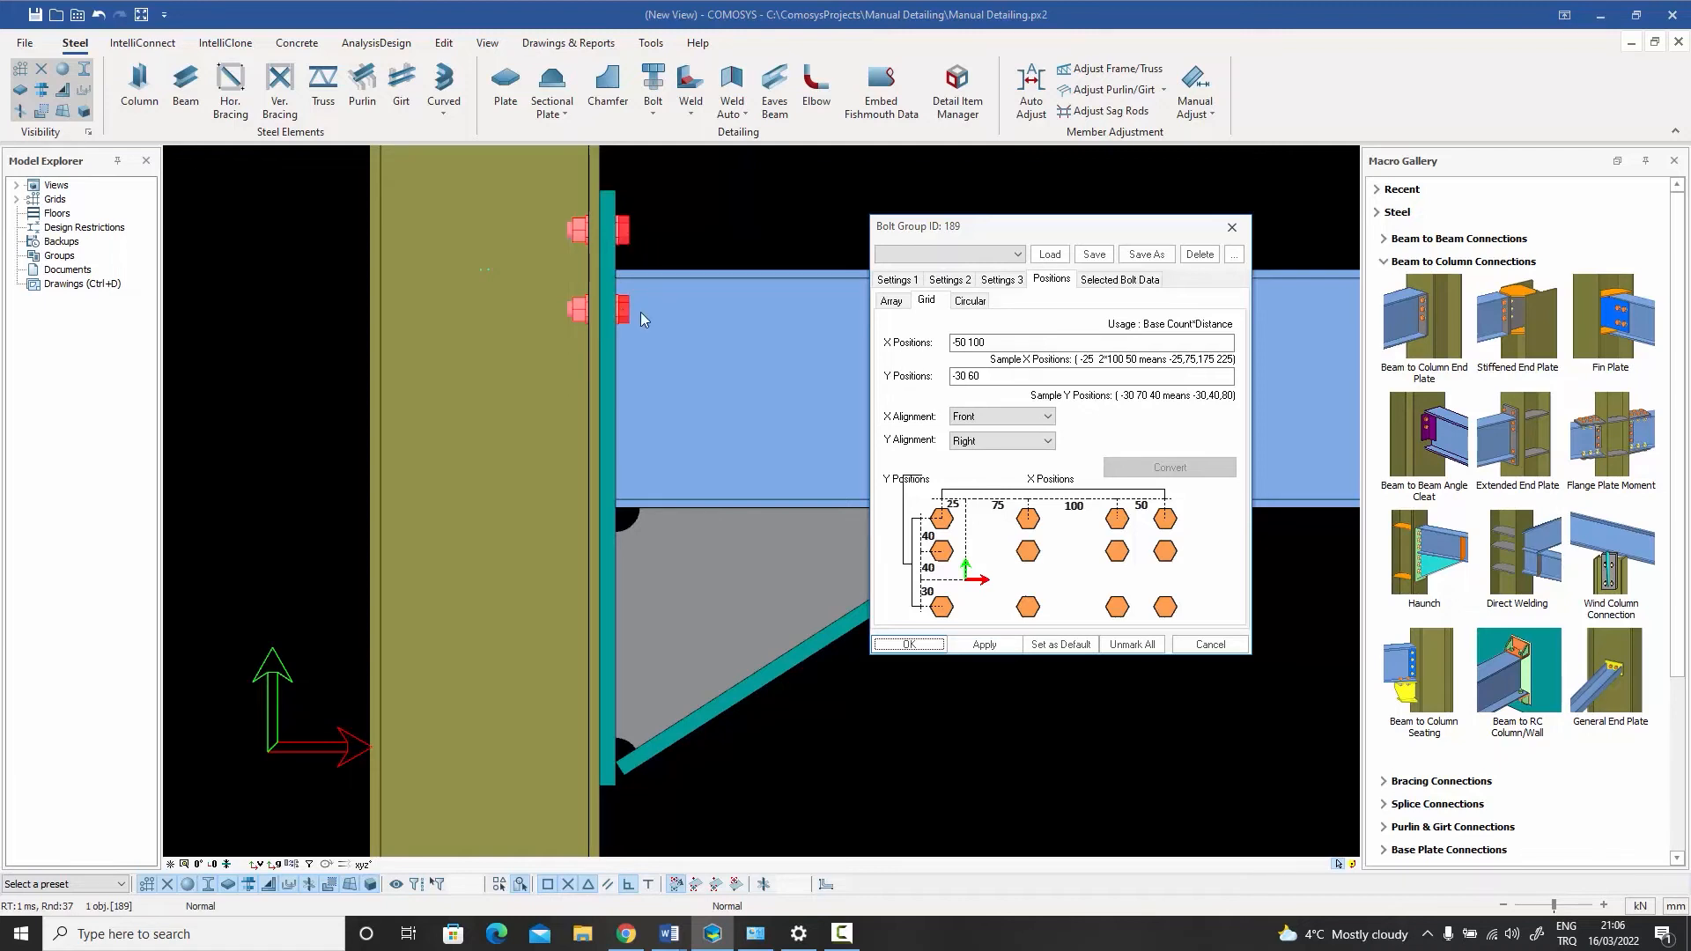
- Extend the bolt group's X positions to -50 100 3*60 130 2*75 to add bolt rows down the end plate
click(1000, 344)
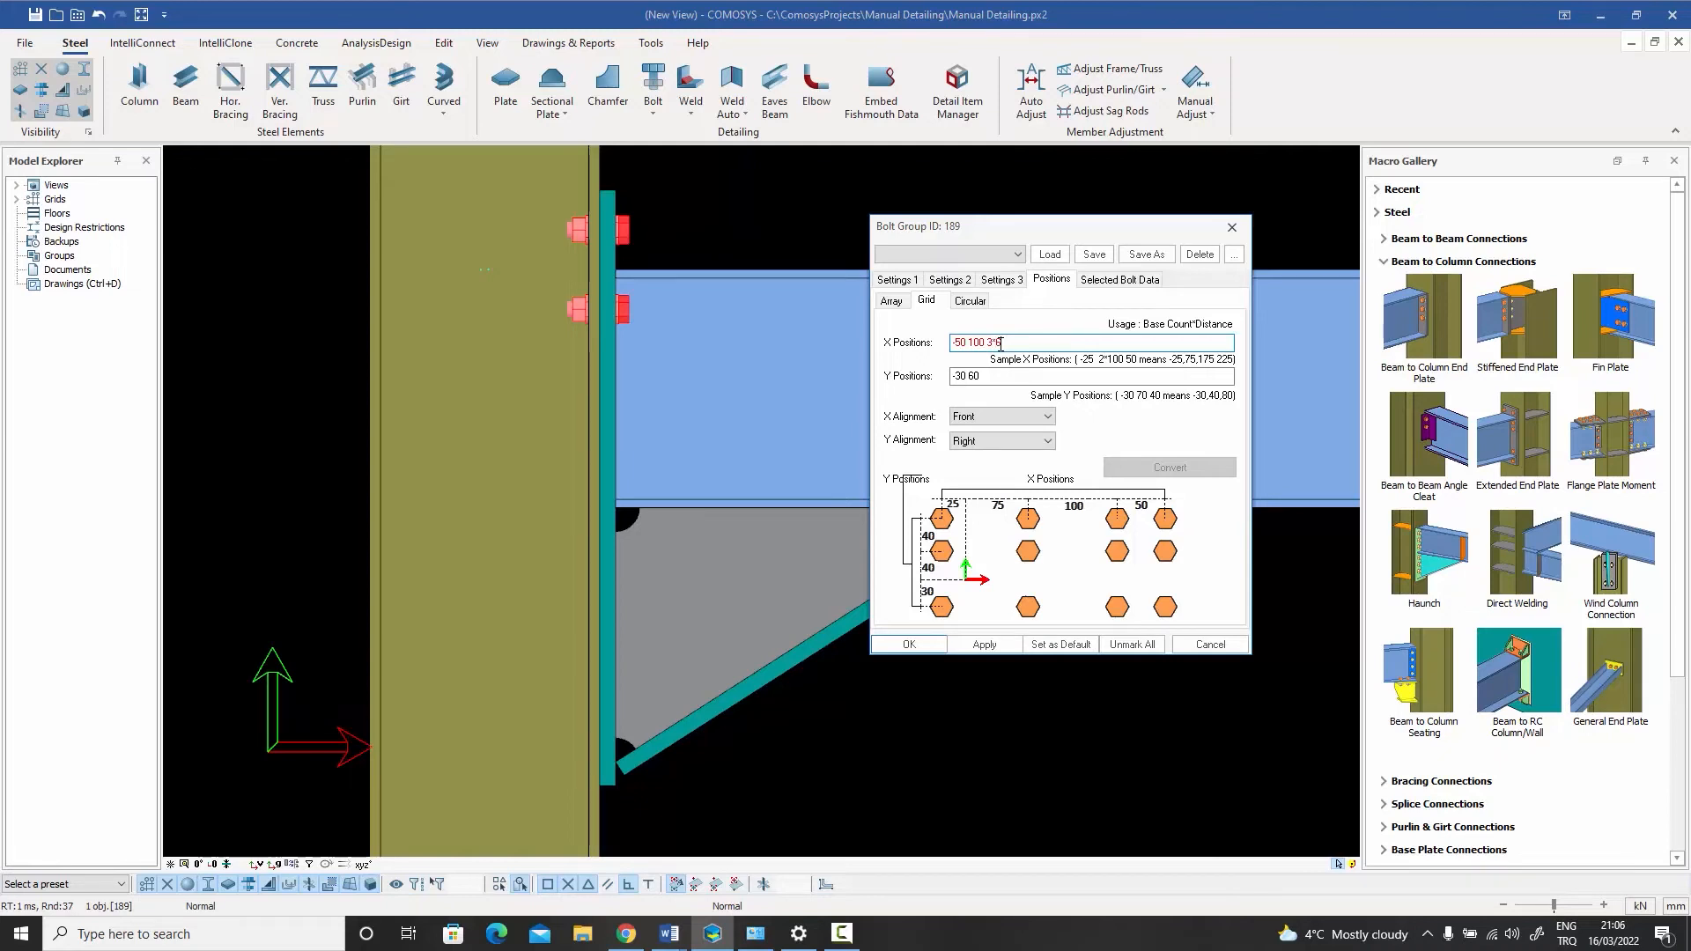
click(988, 646)
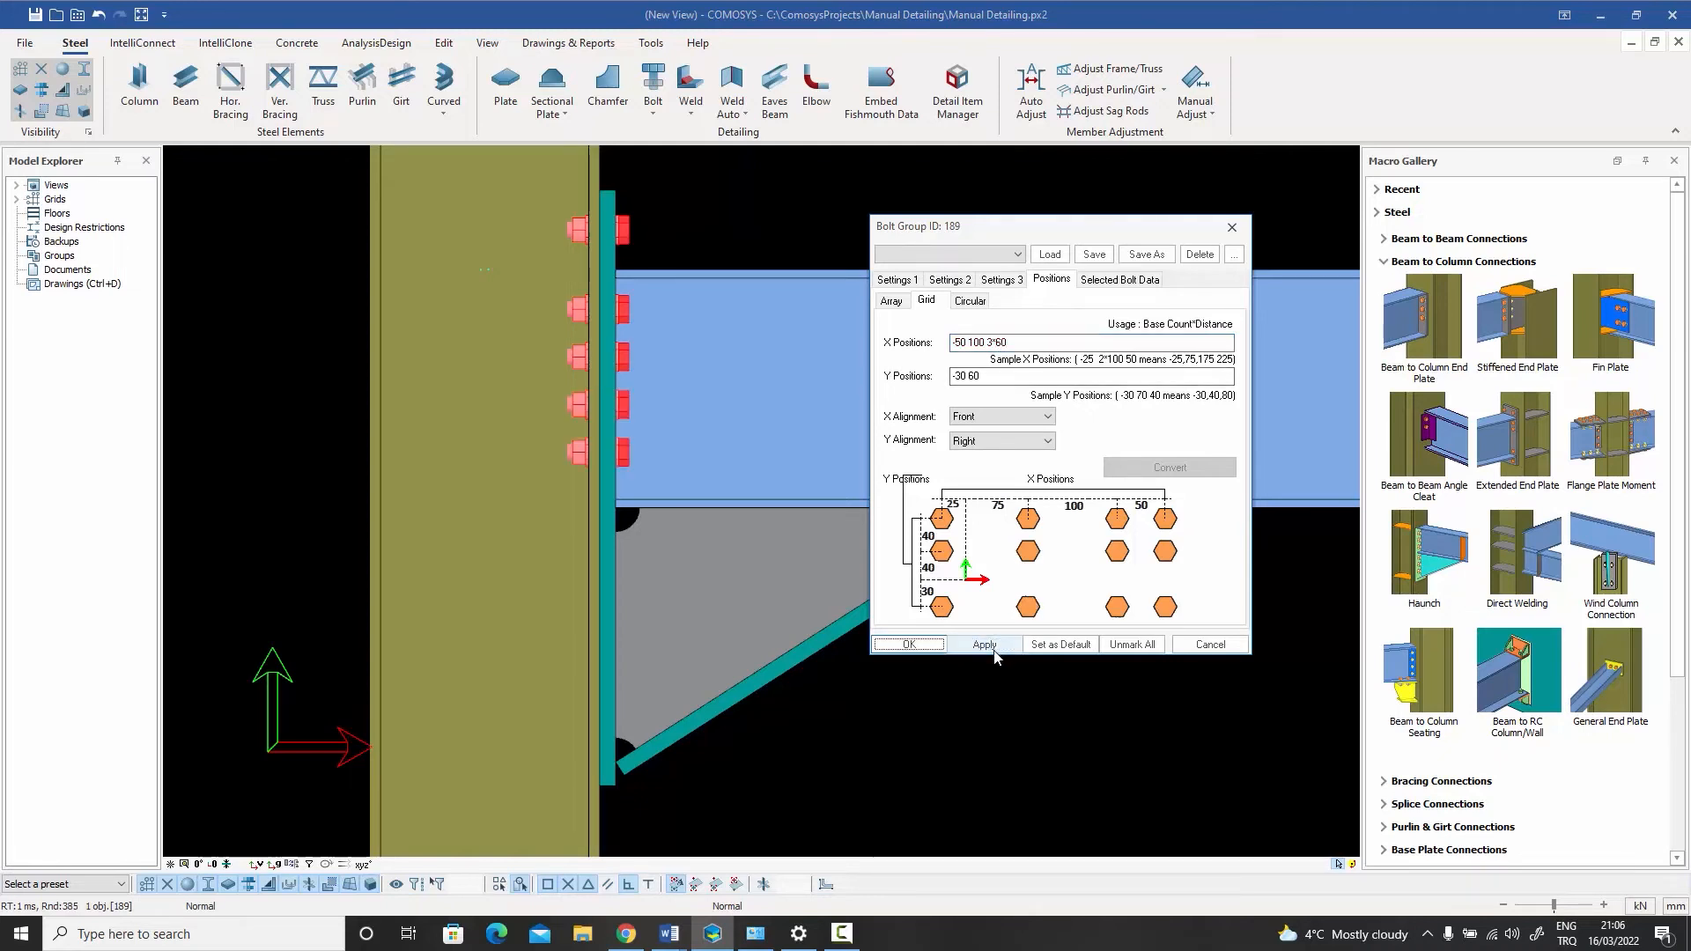
click(1047, 343)
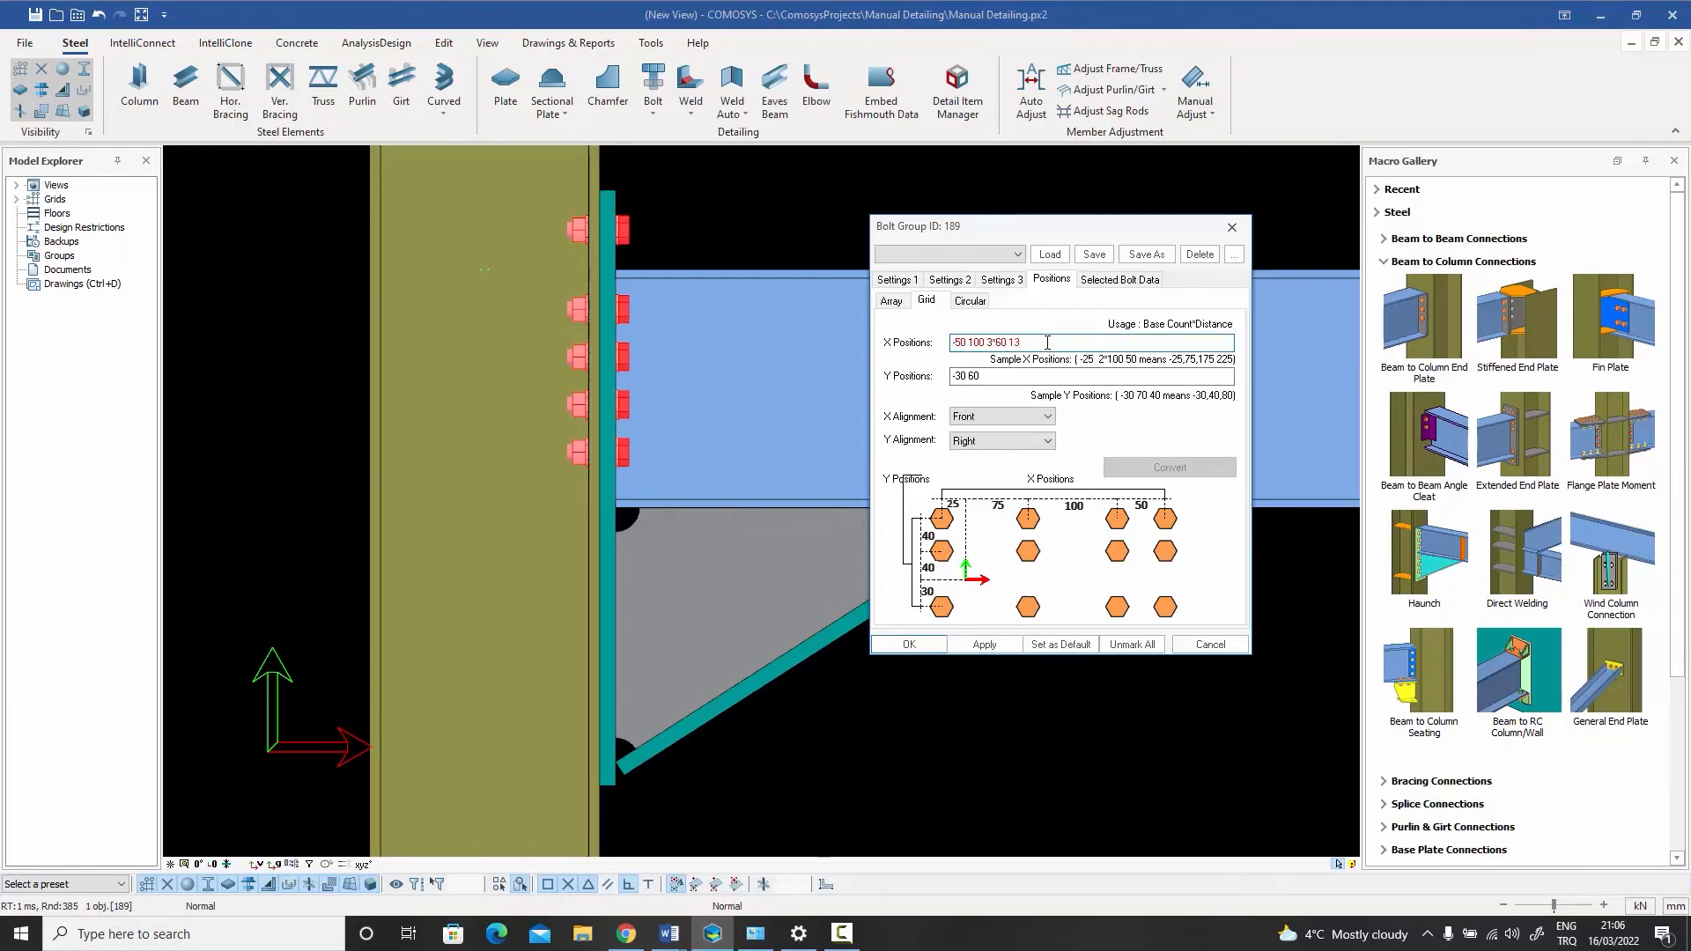
click(984, 645)
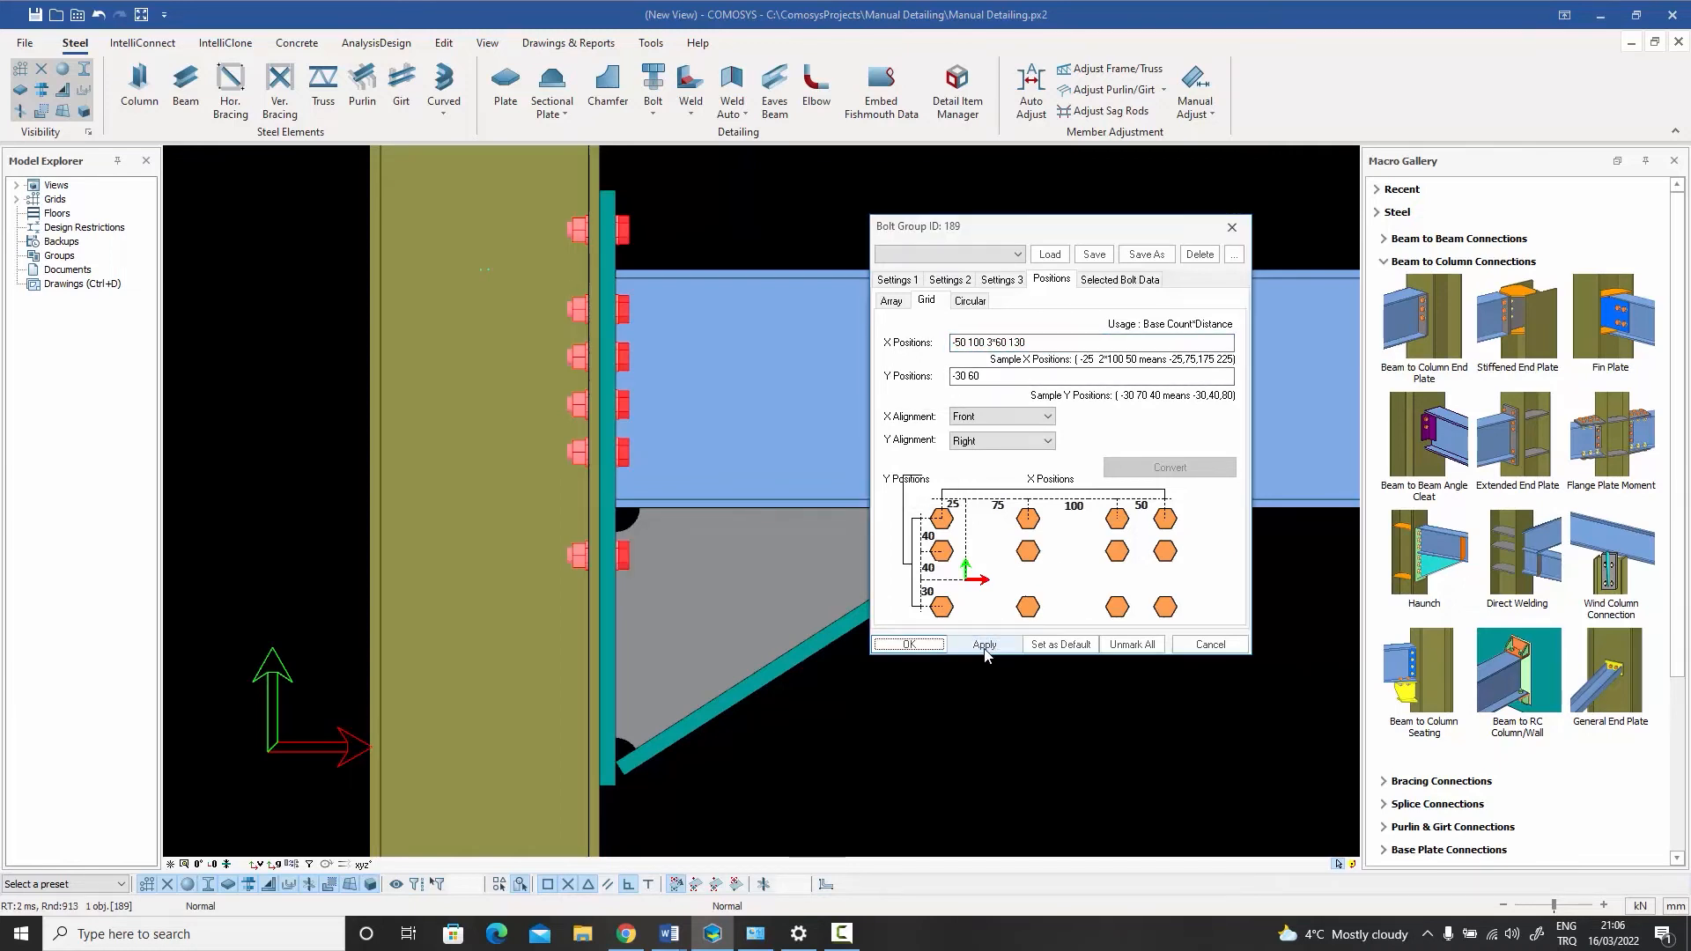
click(1046, 340)
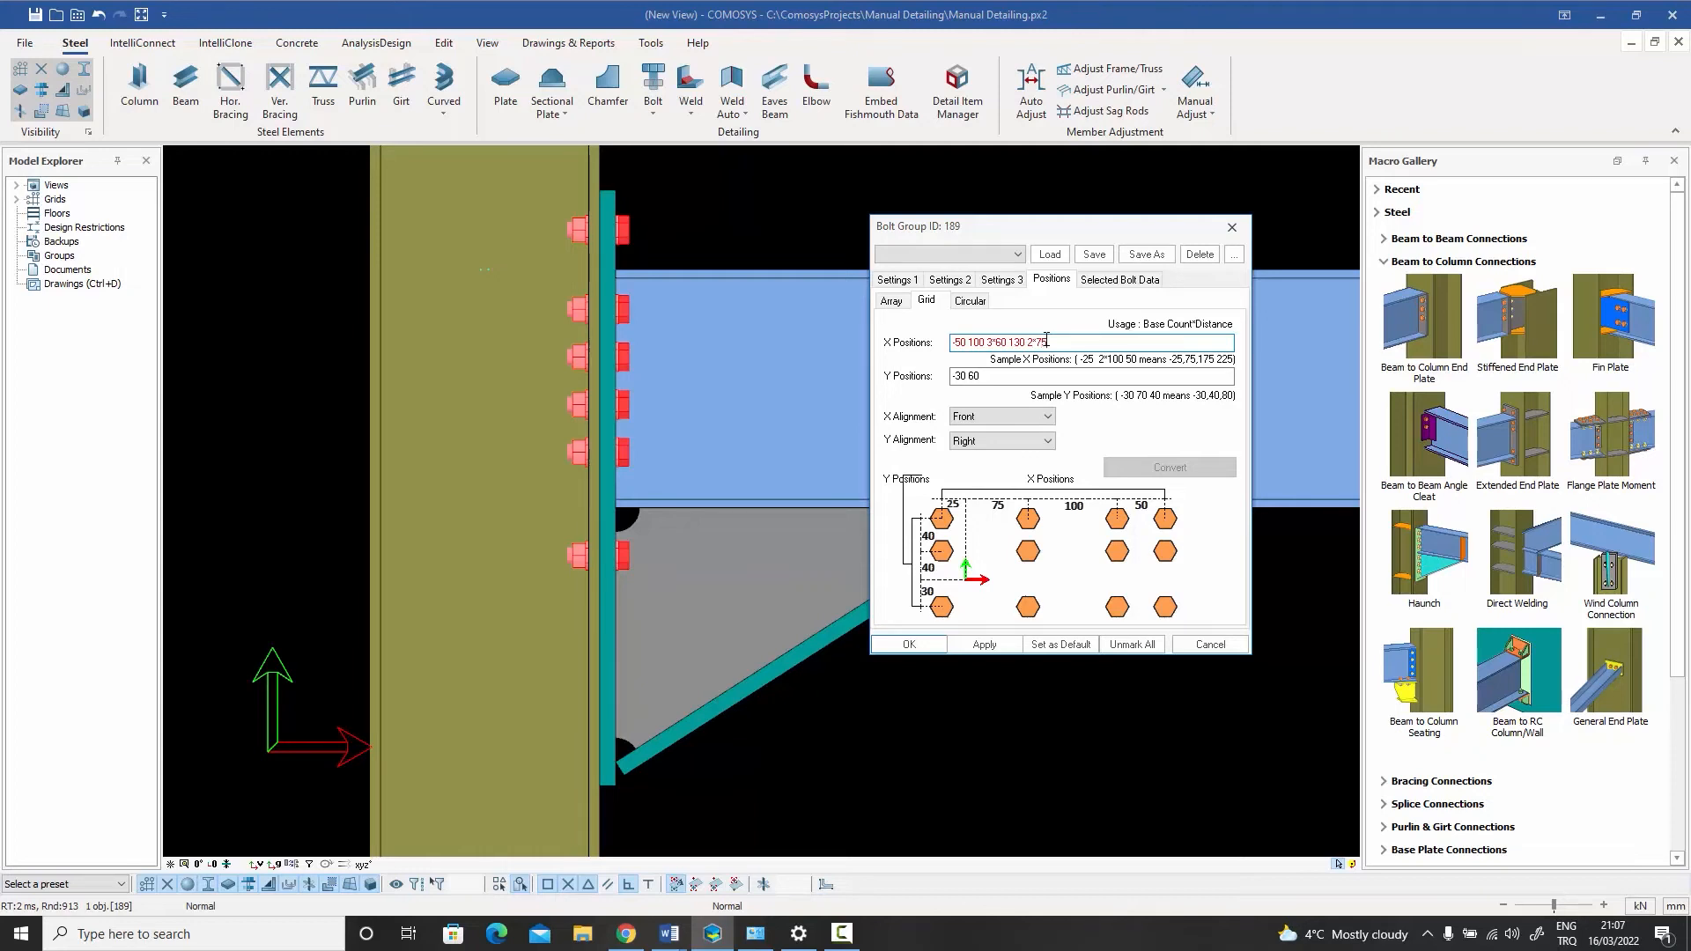
click(995, 648)
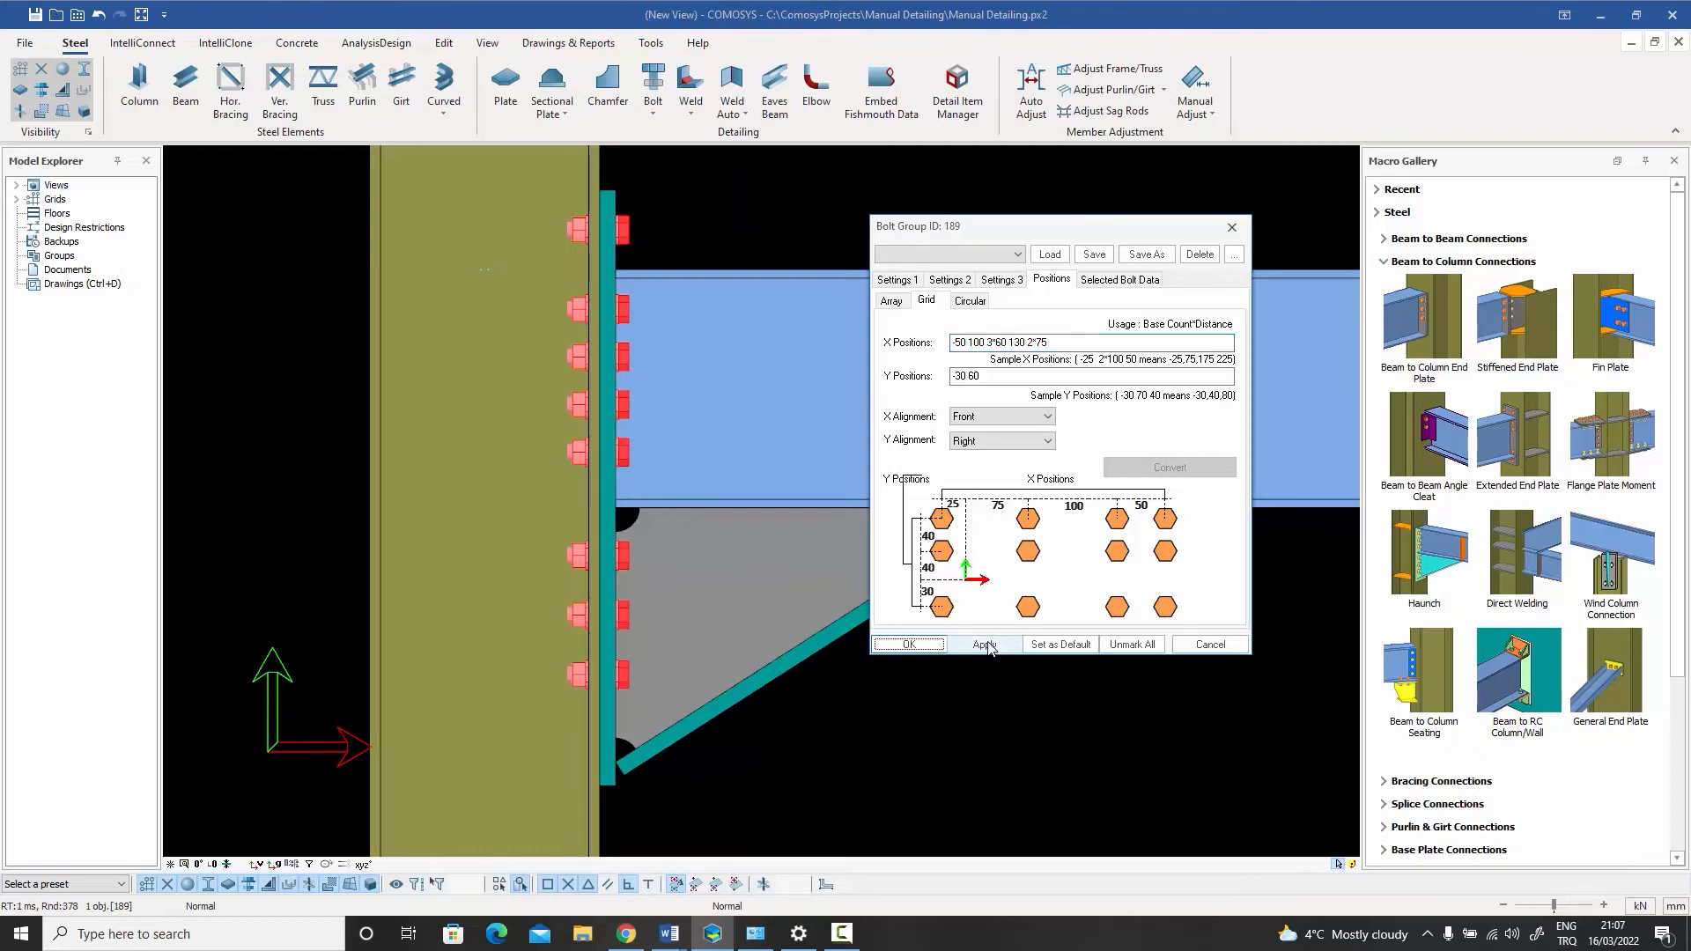
click(1208, 647)
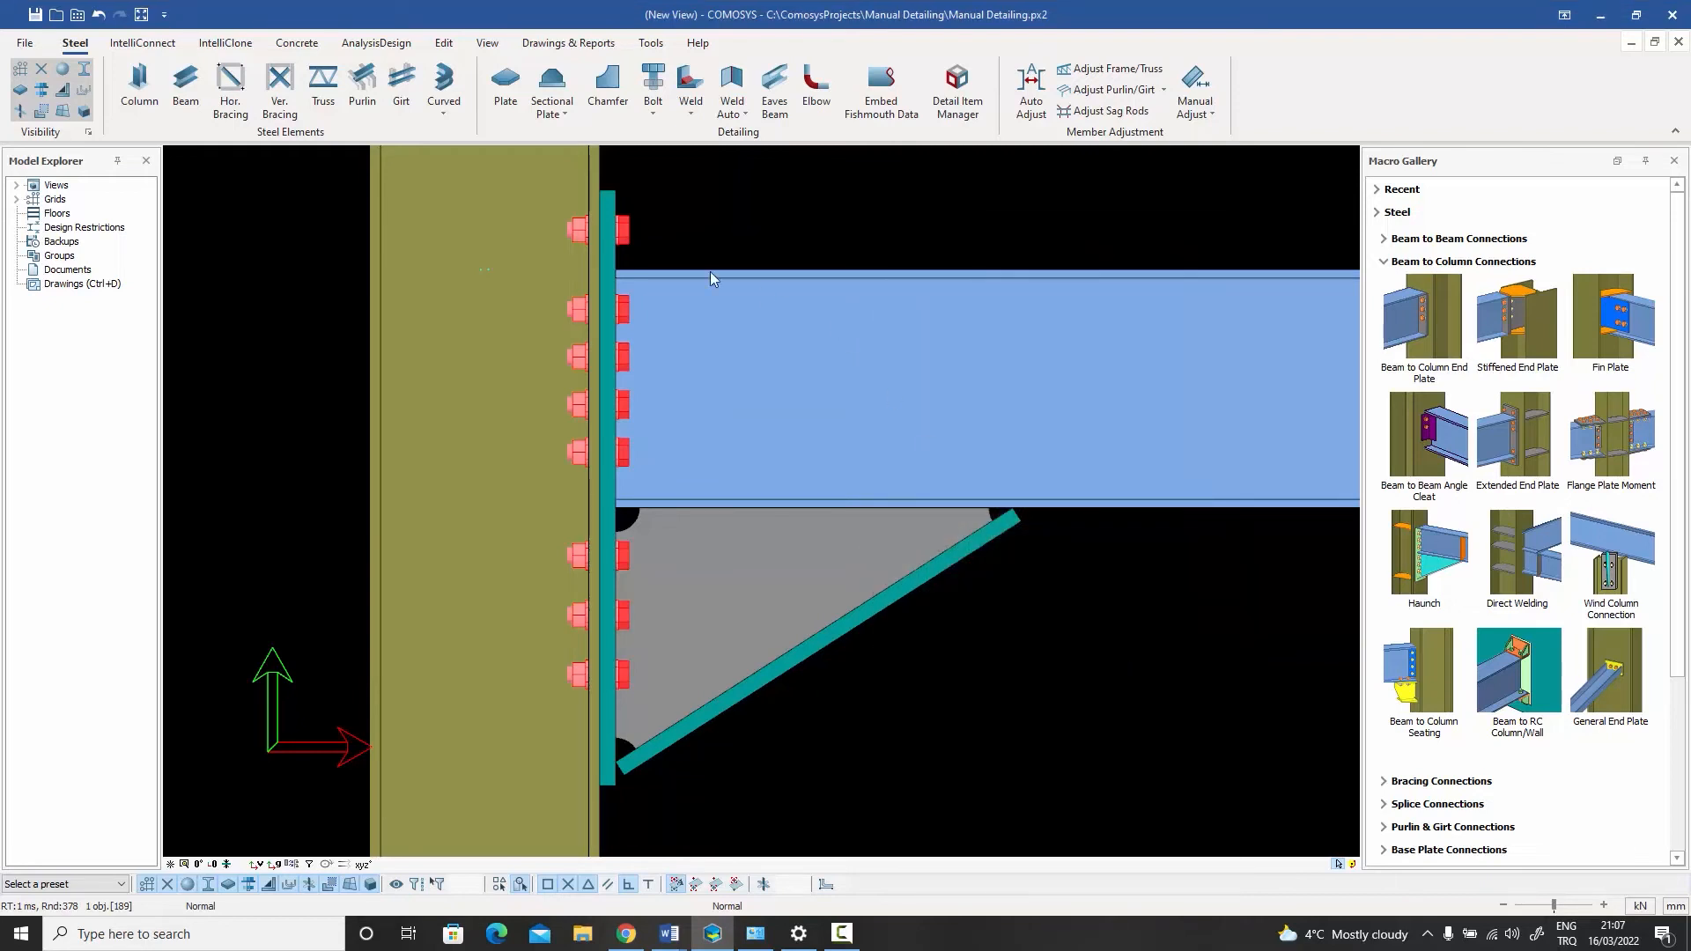
- Check the bolt group's assembly and diameter settings, and inspect the bolted haunch connection in 3D from both sides
double_click(625, 234)
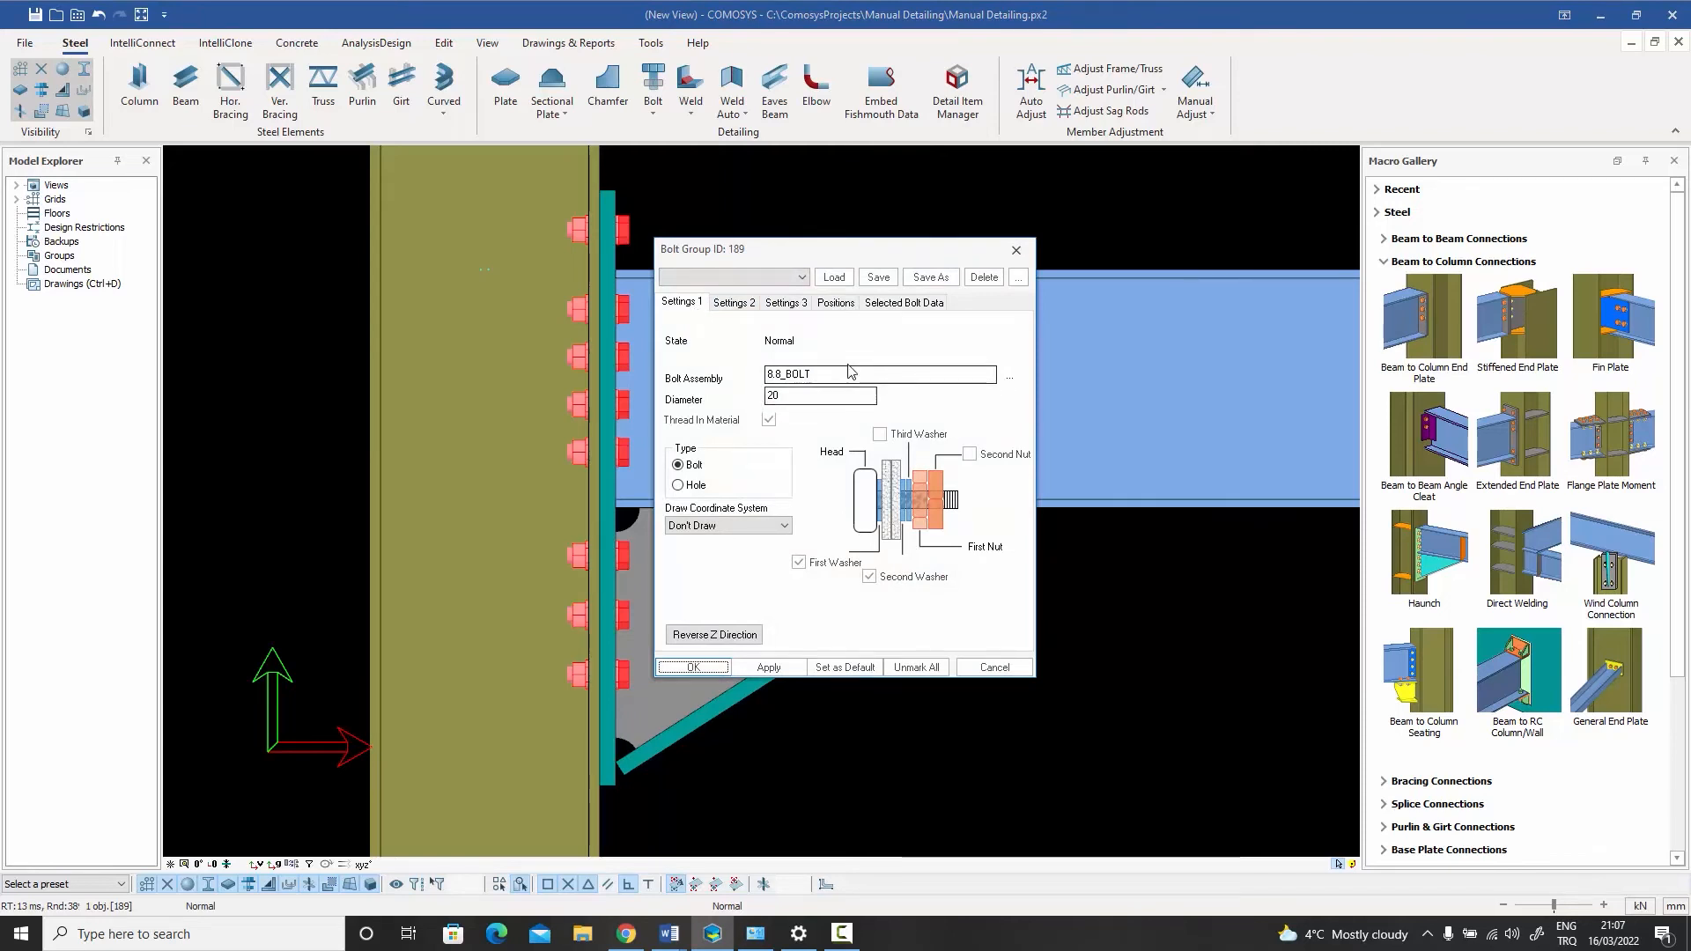
click(1002, 666)
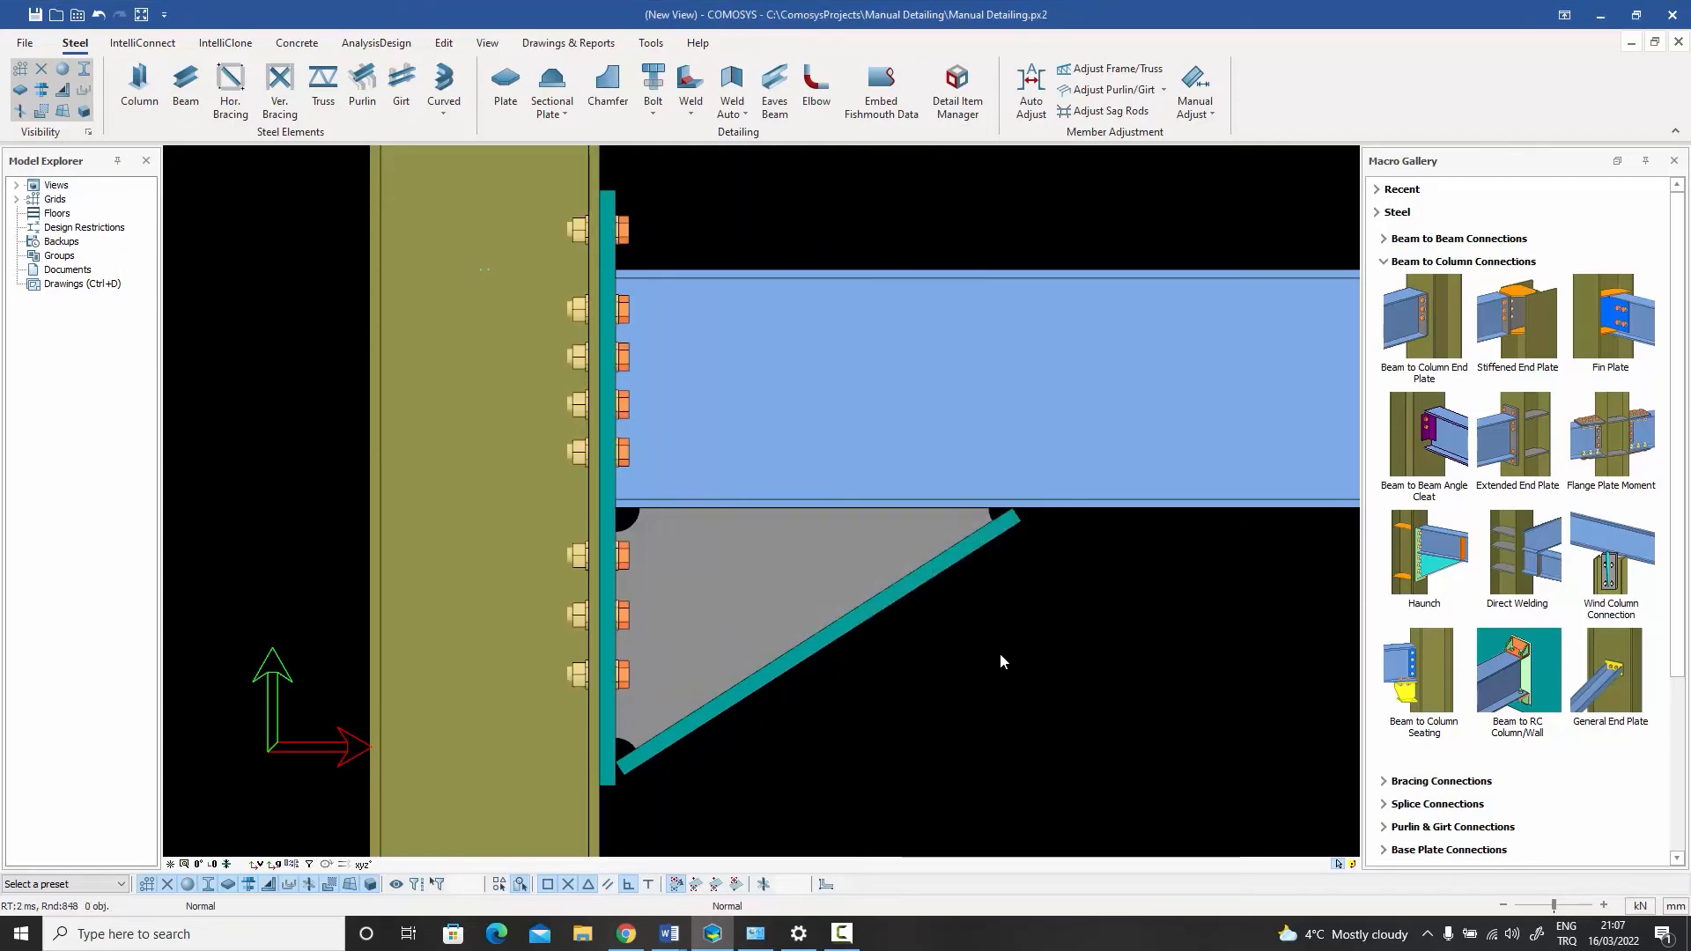
middle_drag(998, 653, 634, 383)
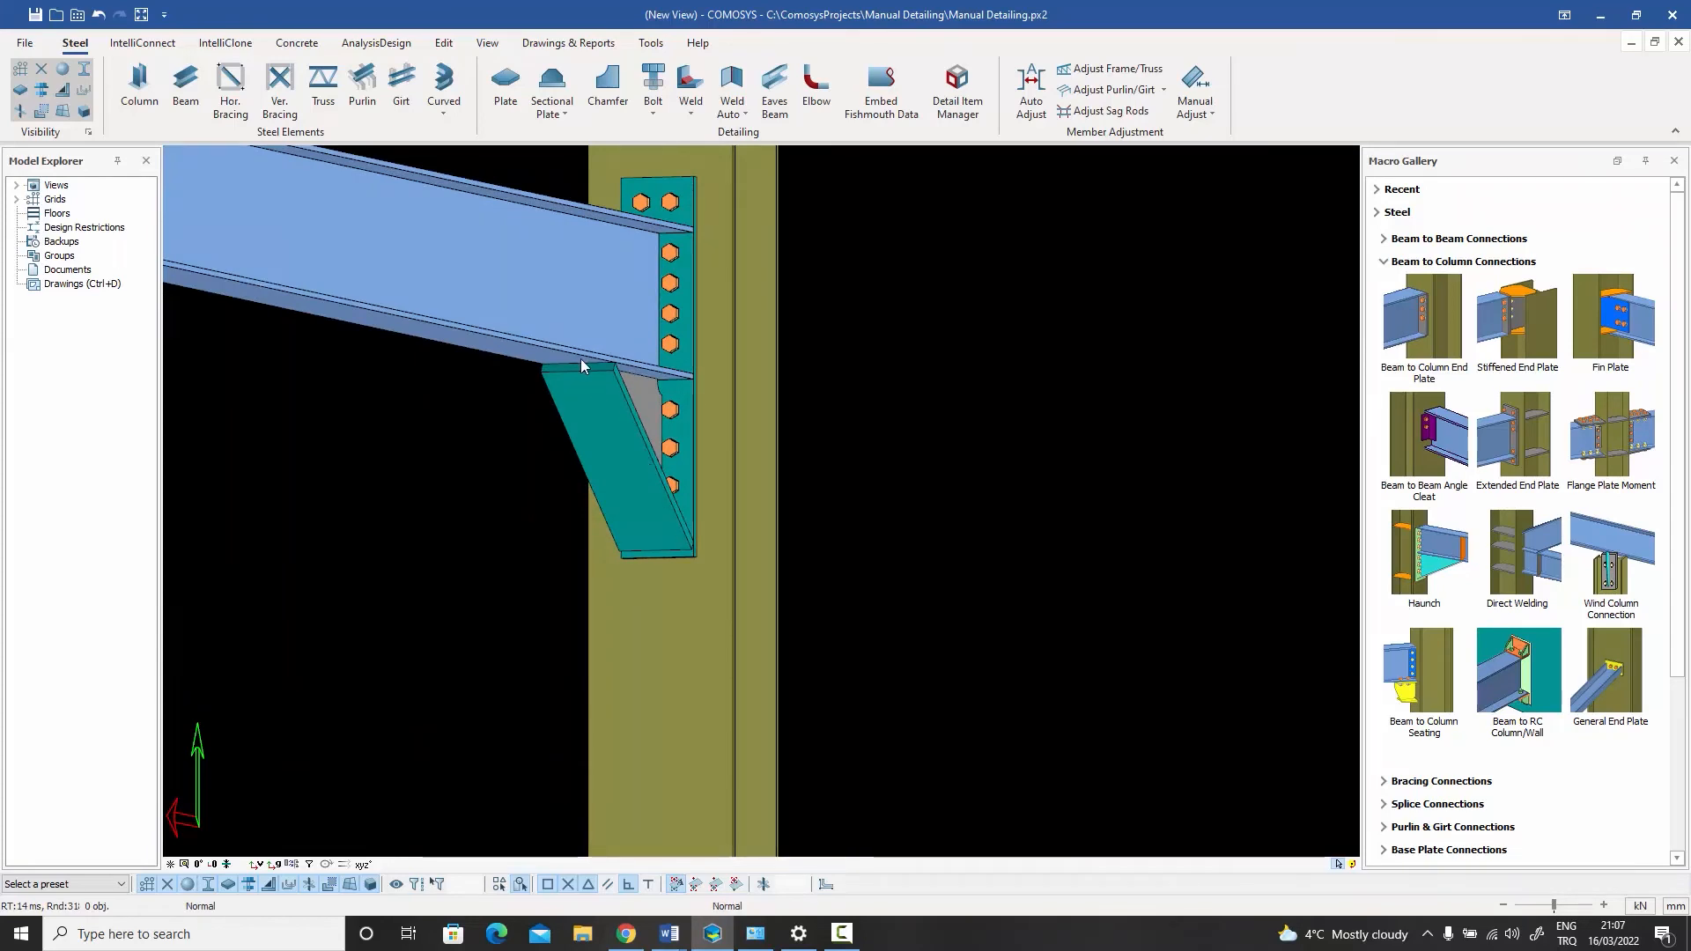
scroll(580, 358, up, 3)
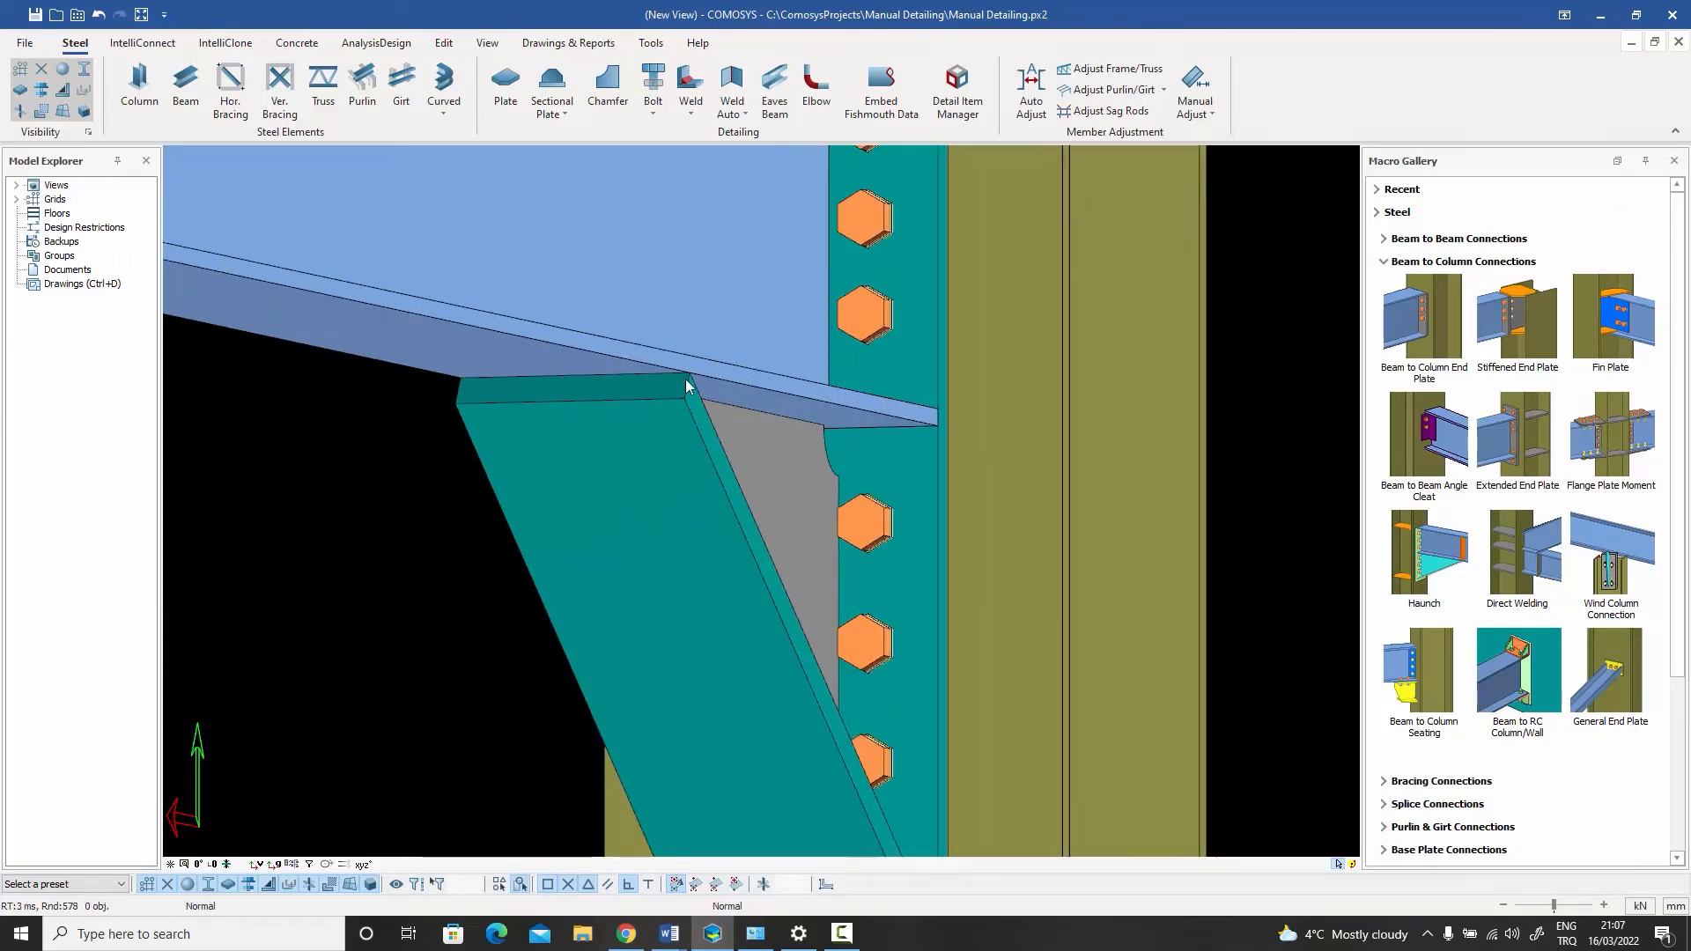
scroll(567, 394, down, 5)
middle_drag(574, 398, 606, 360)
scroll(616, 356, up, 3)
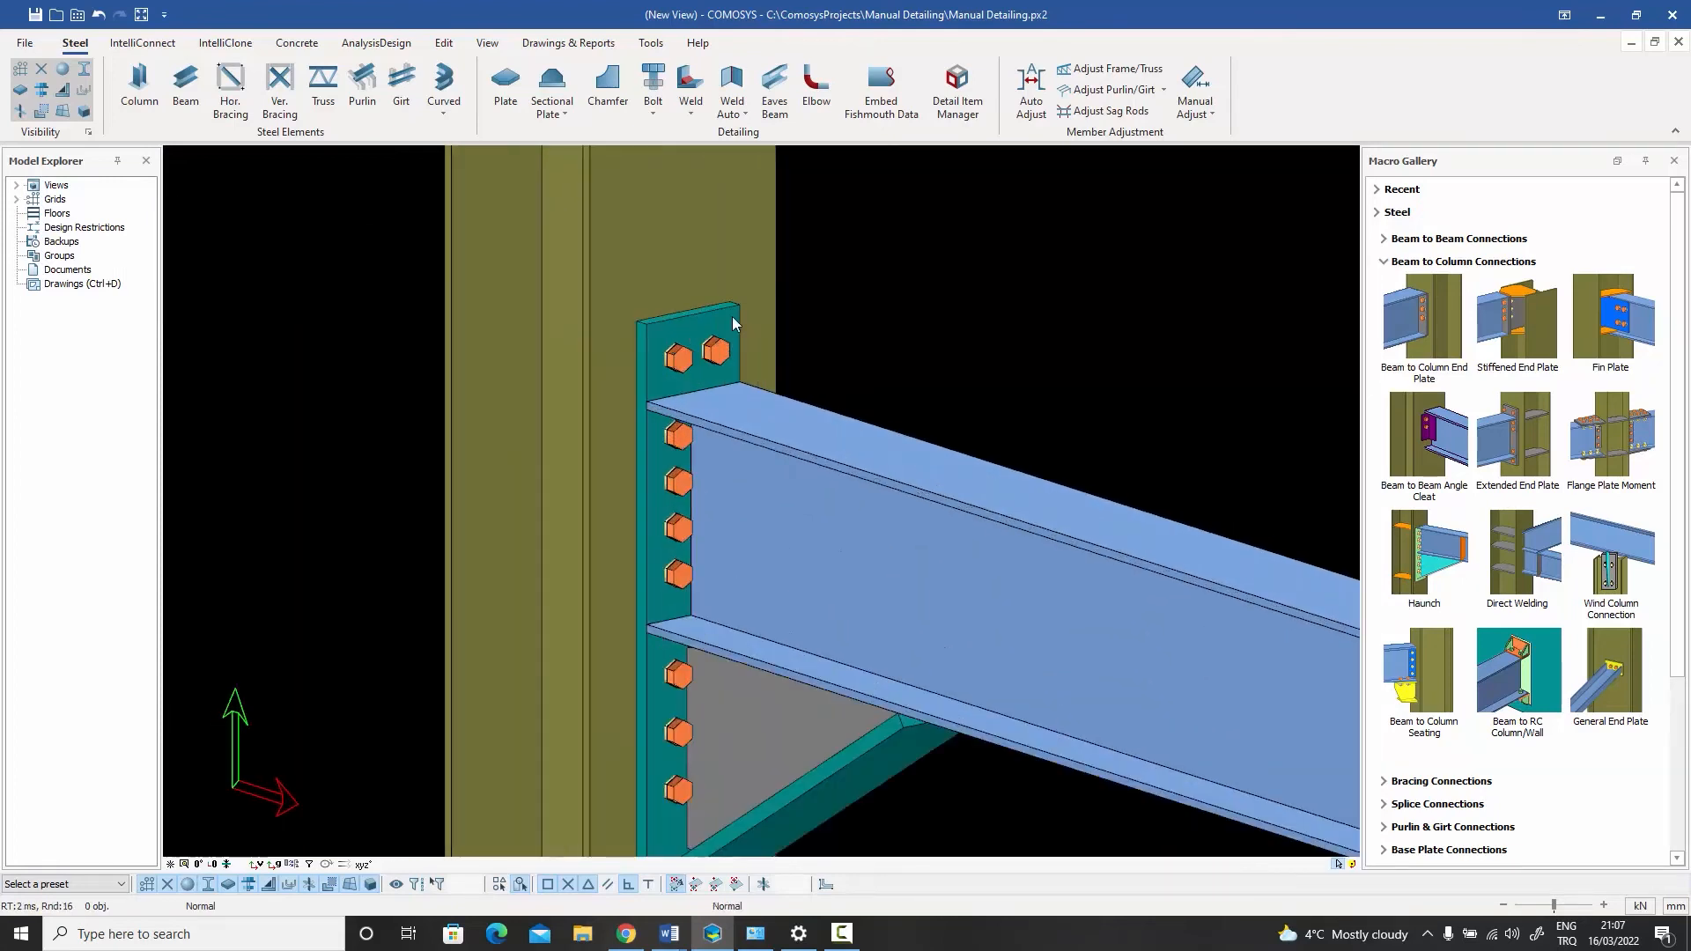
scroll(732, 323, down, 4)
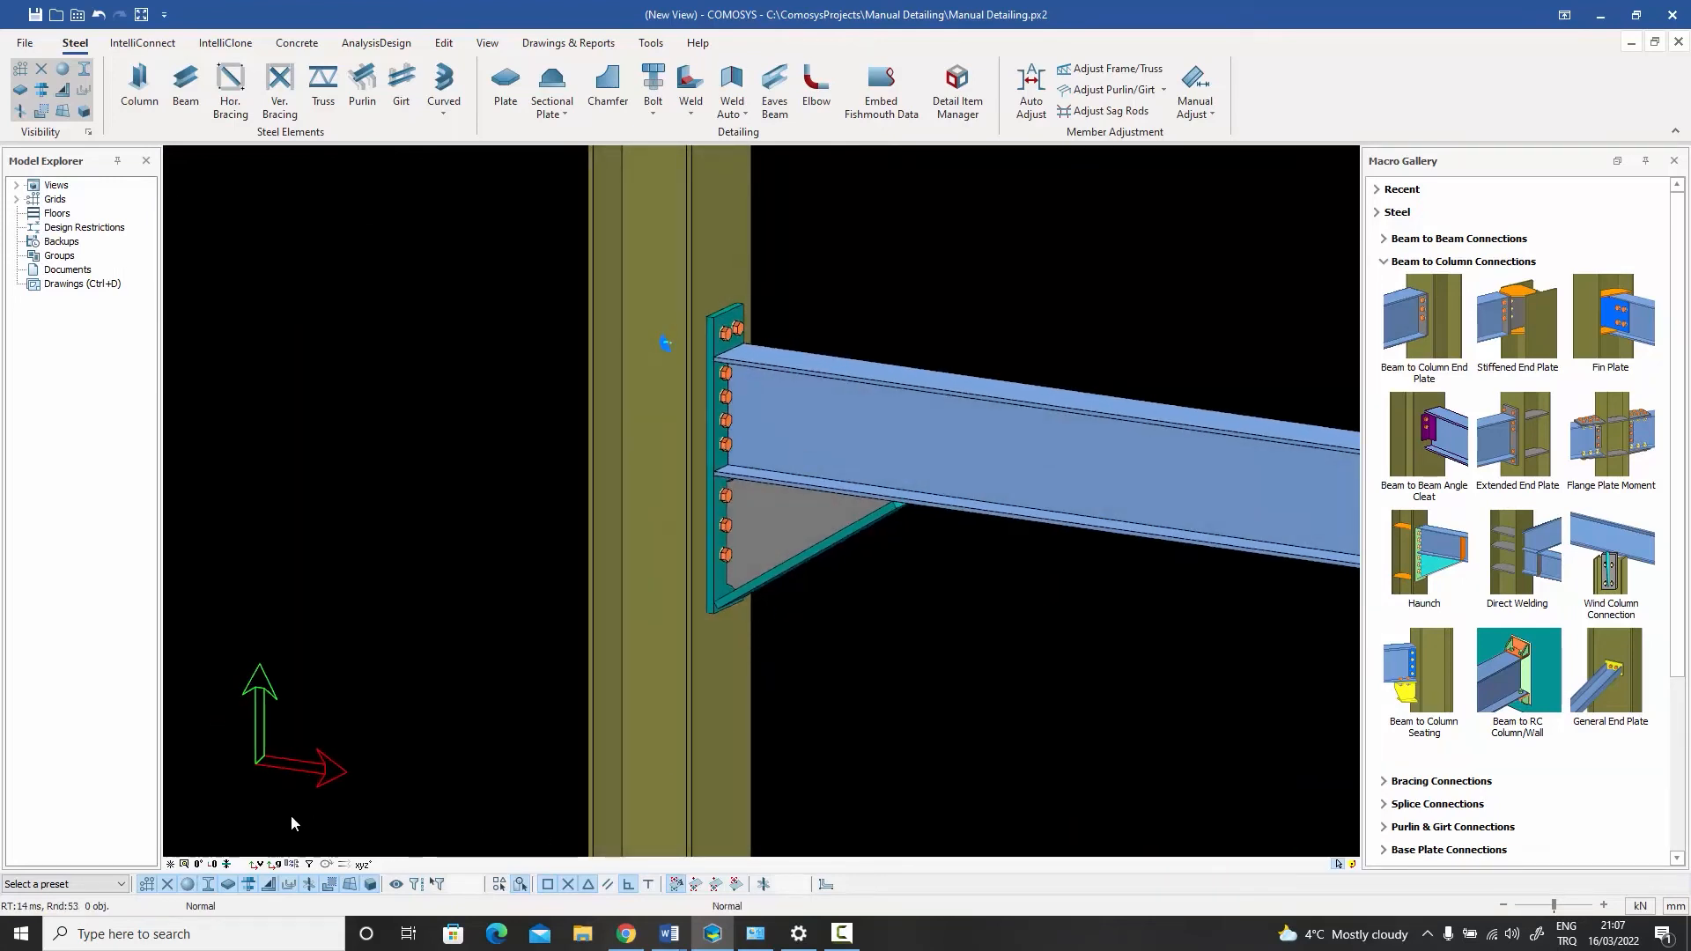
- Draw a 100 by 100 mm stiffener plate in the front view, on the beam's top flange against the end plate face
click(199, 865)
scroll(820, 395, up, 3)
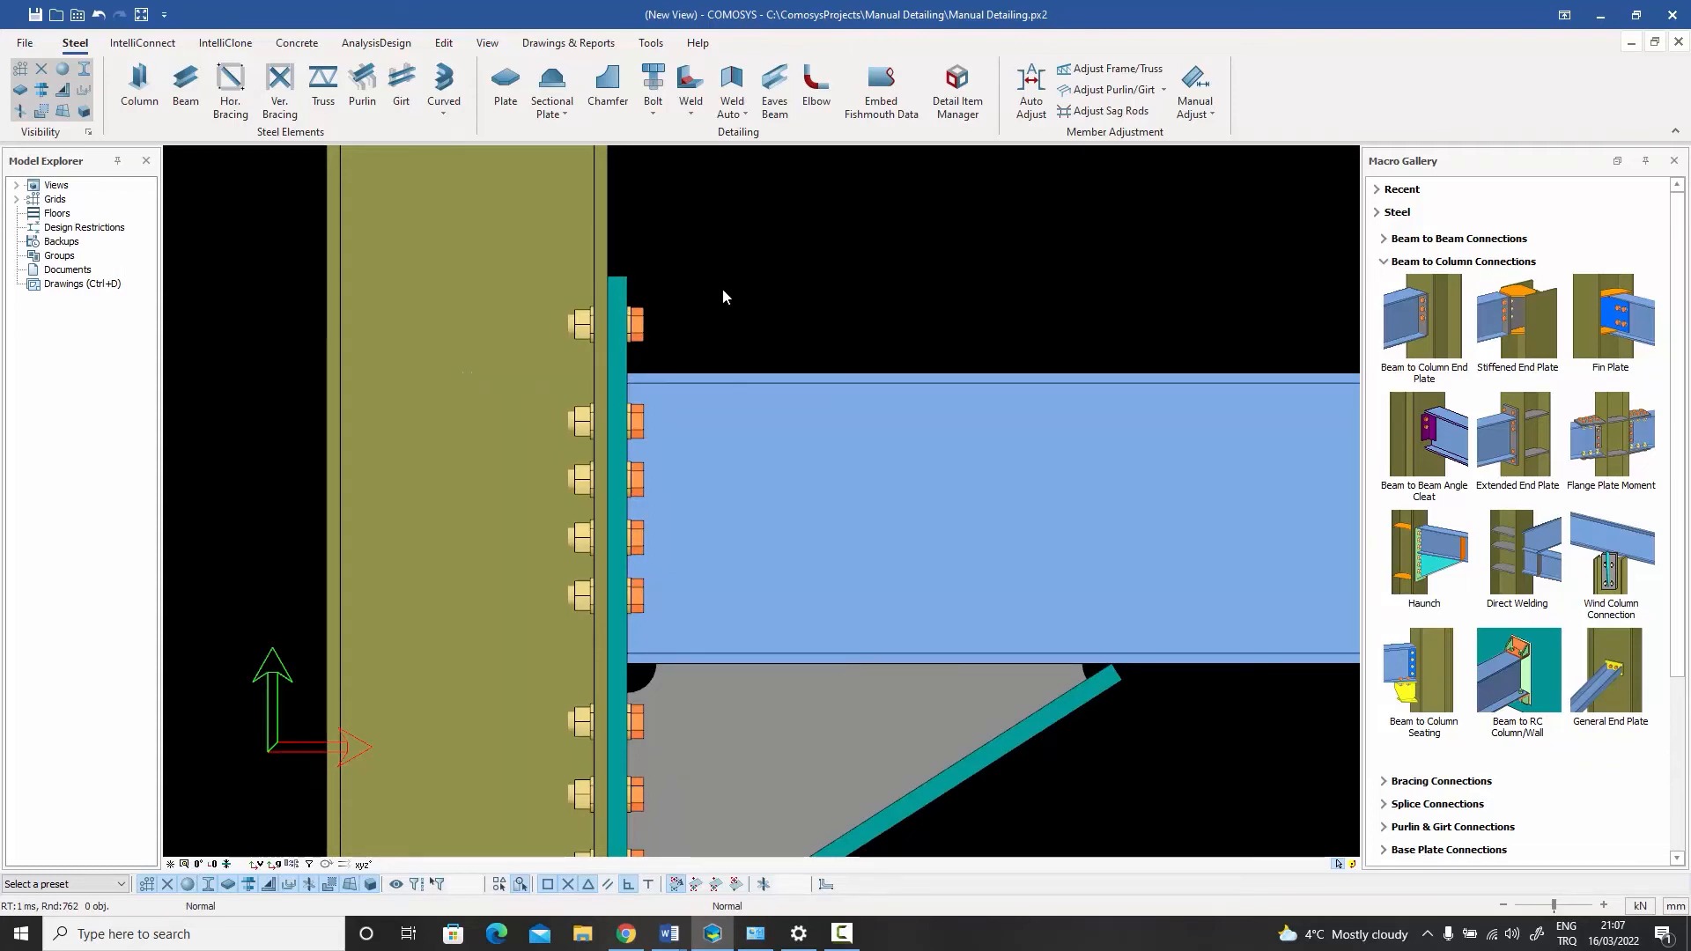
click(506, 88)
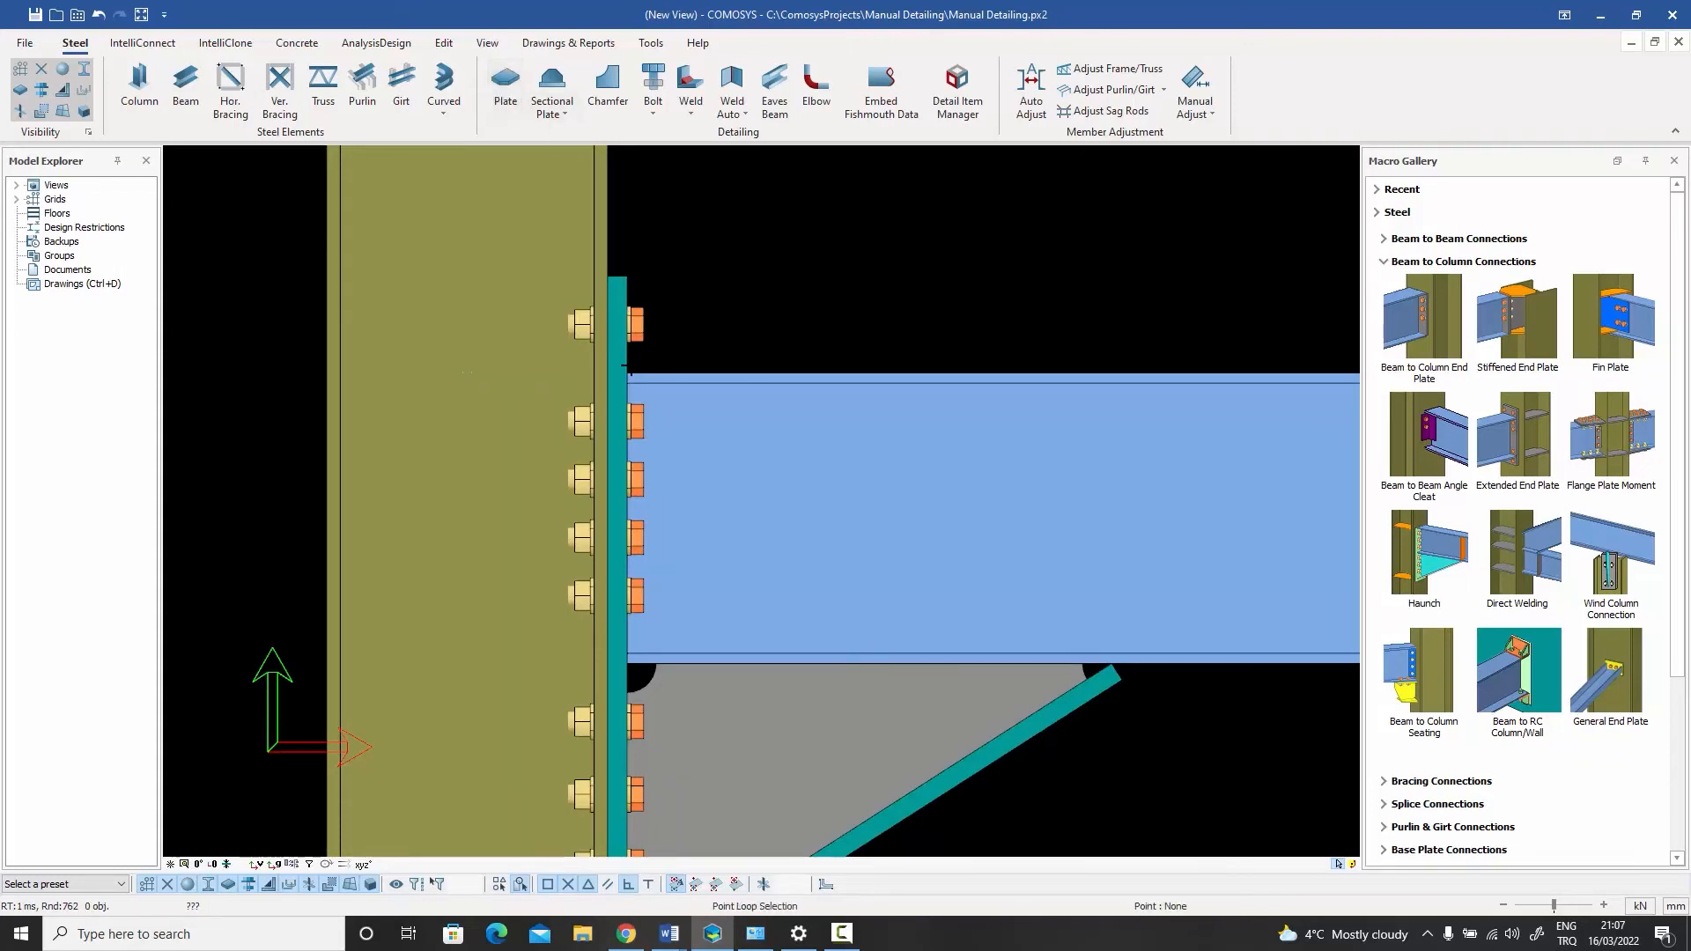
click(625, 376)
key(space)
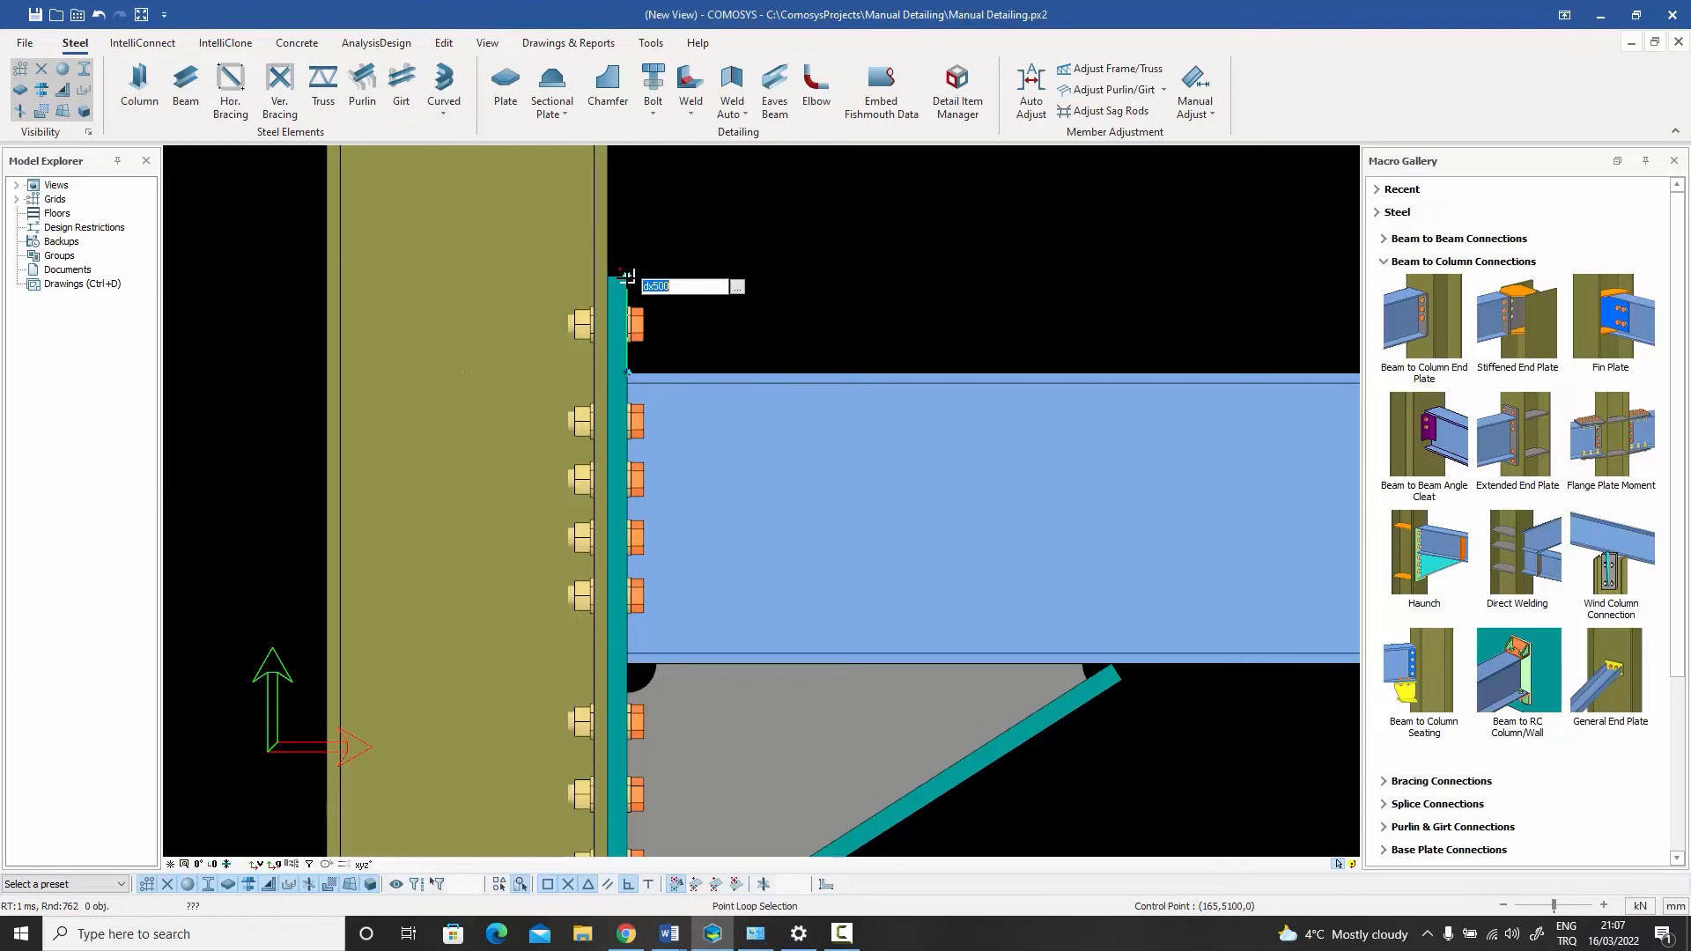
text(dx)
key(Return)
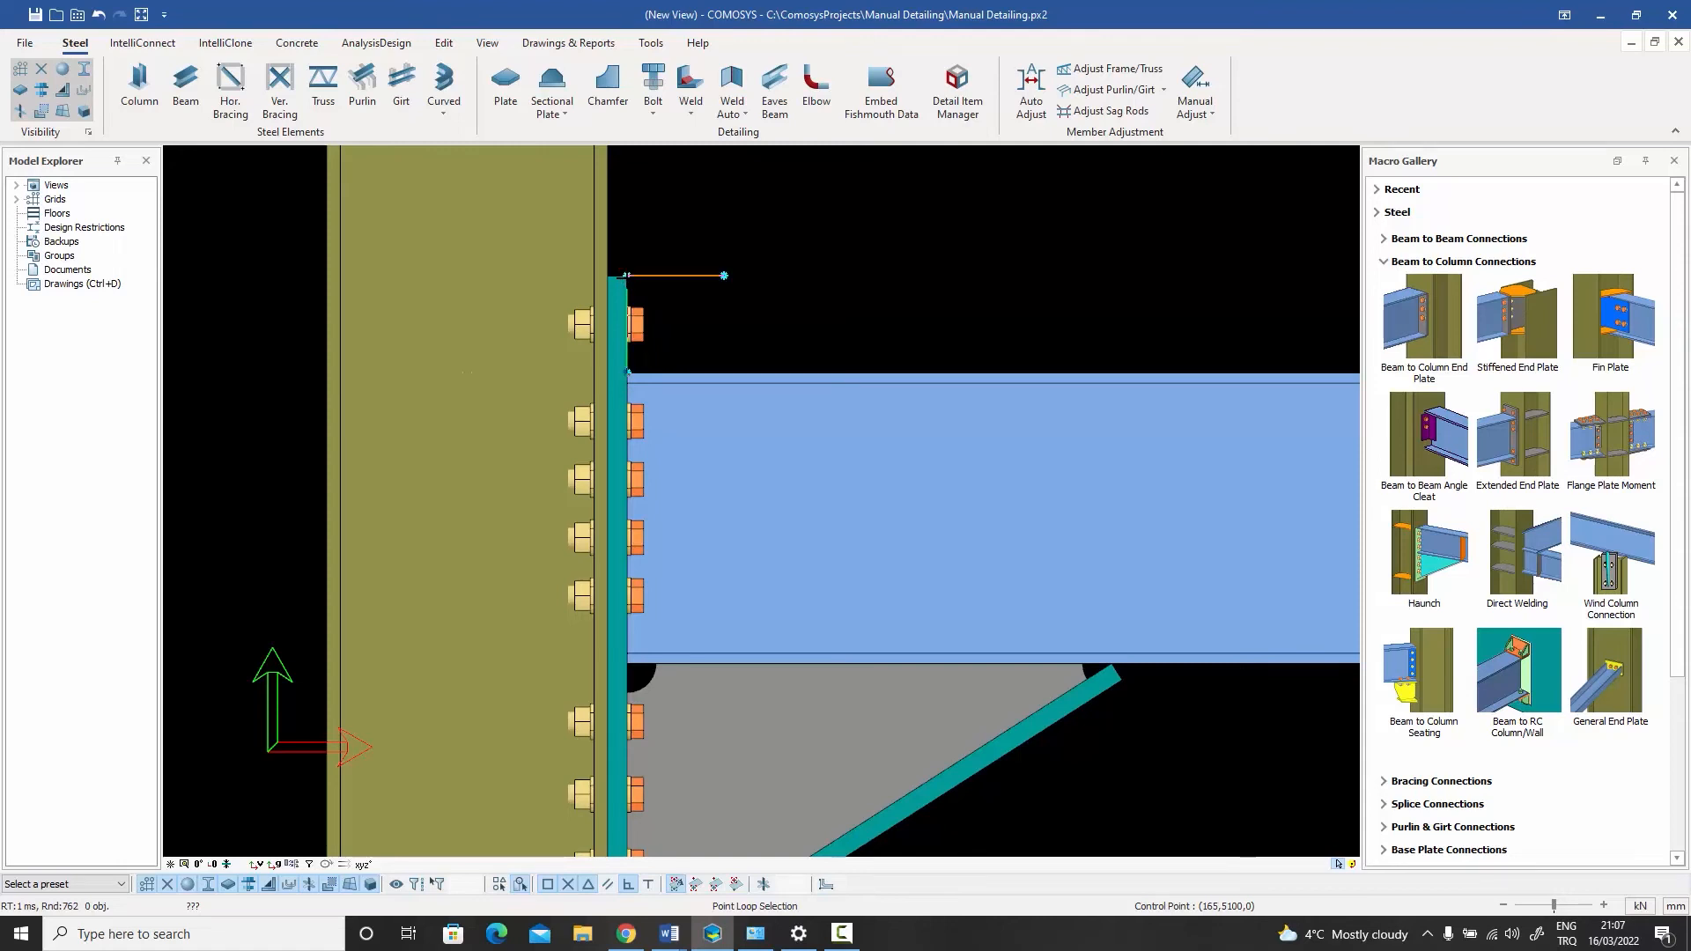
click(722, 373)
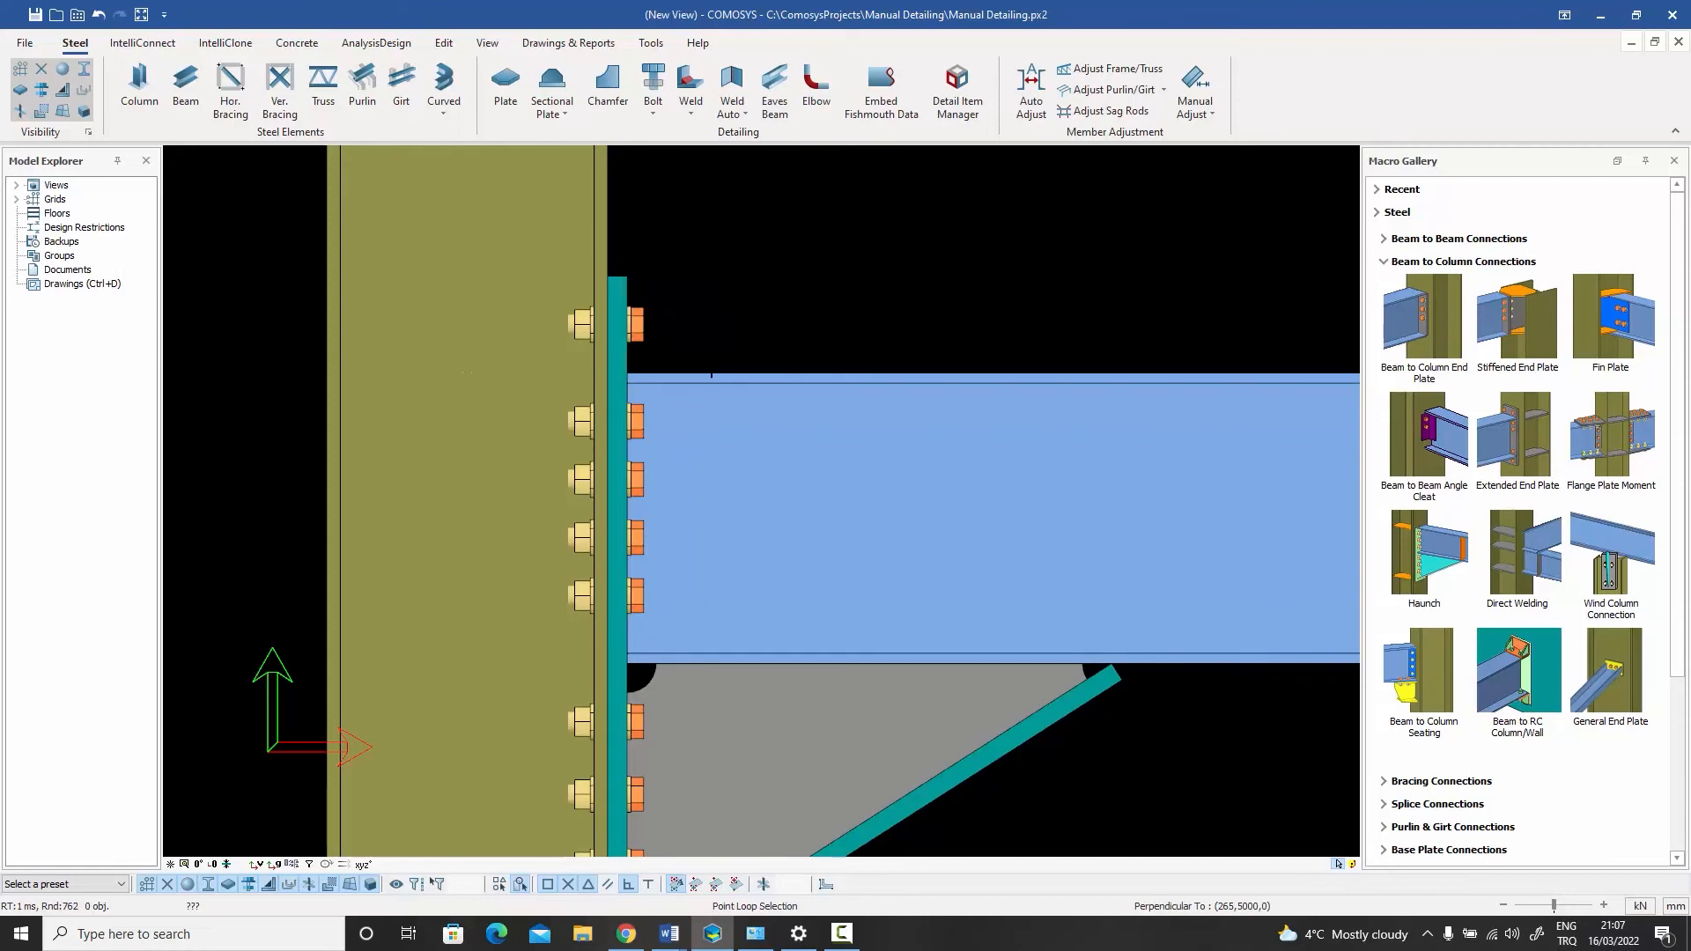
click(625, 373)
right_click(762, 292)
key(Escape)
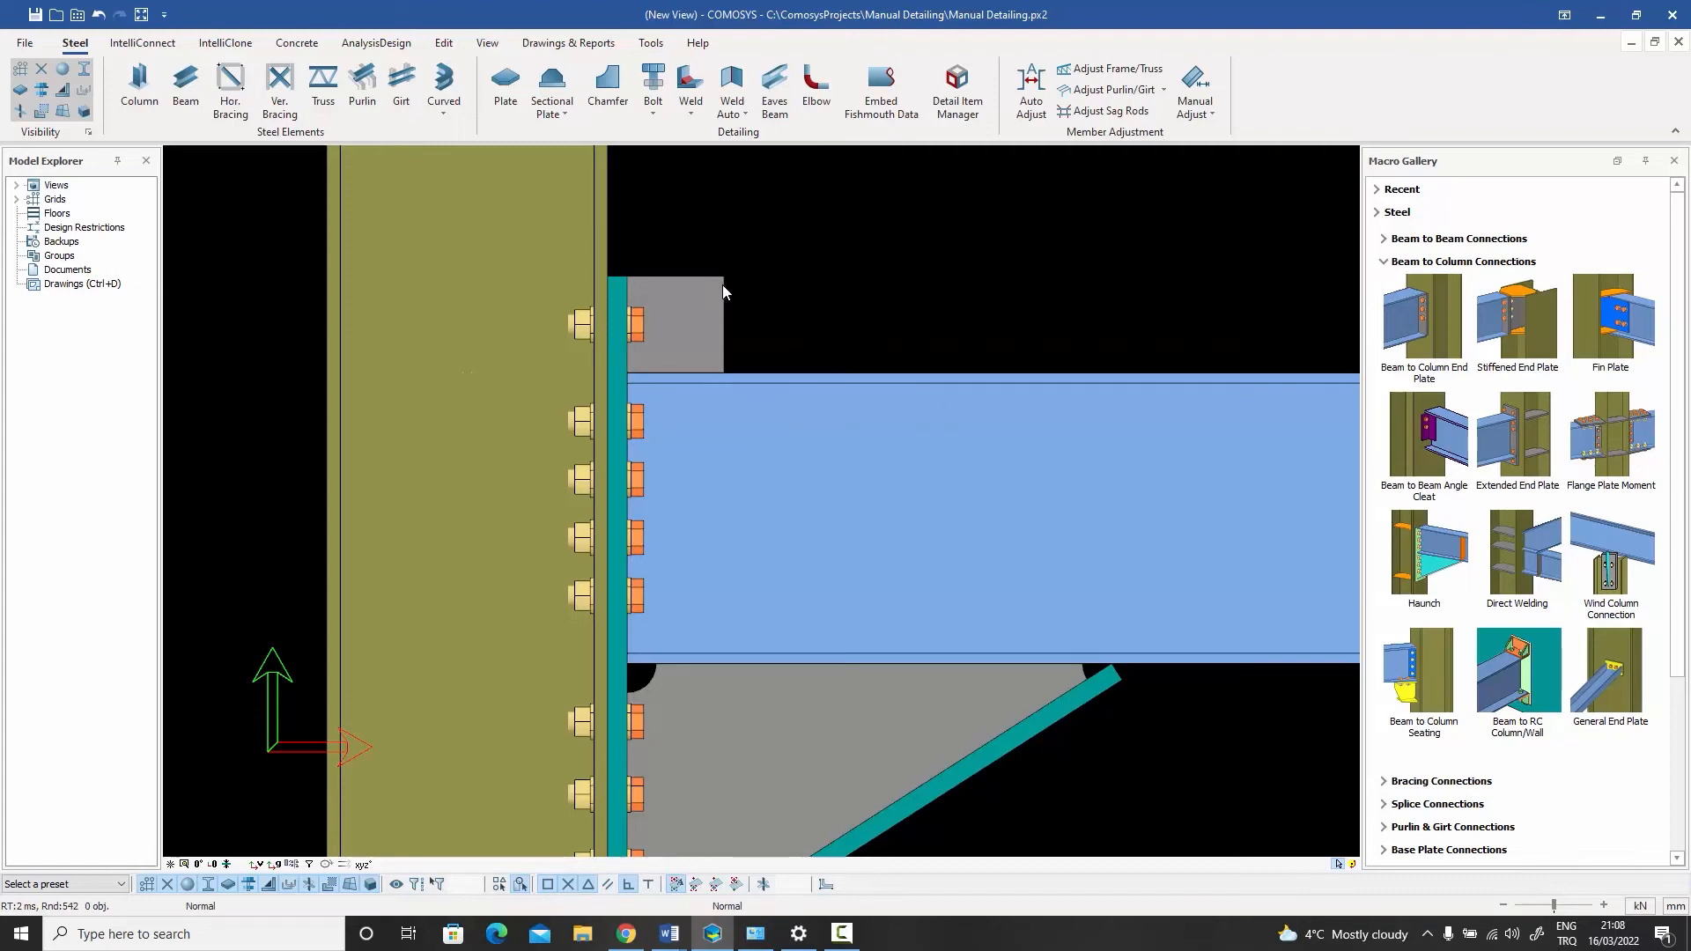
- Chamfer the upper stiffener plate's free outer corner with Type 1 and both distances set to 25
click(725, 277)
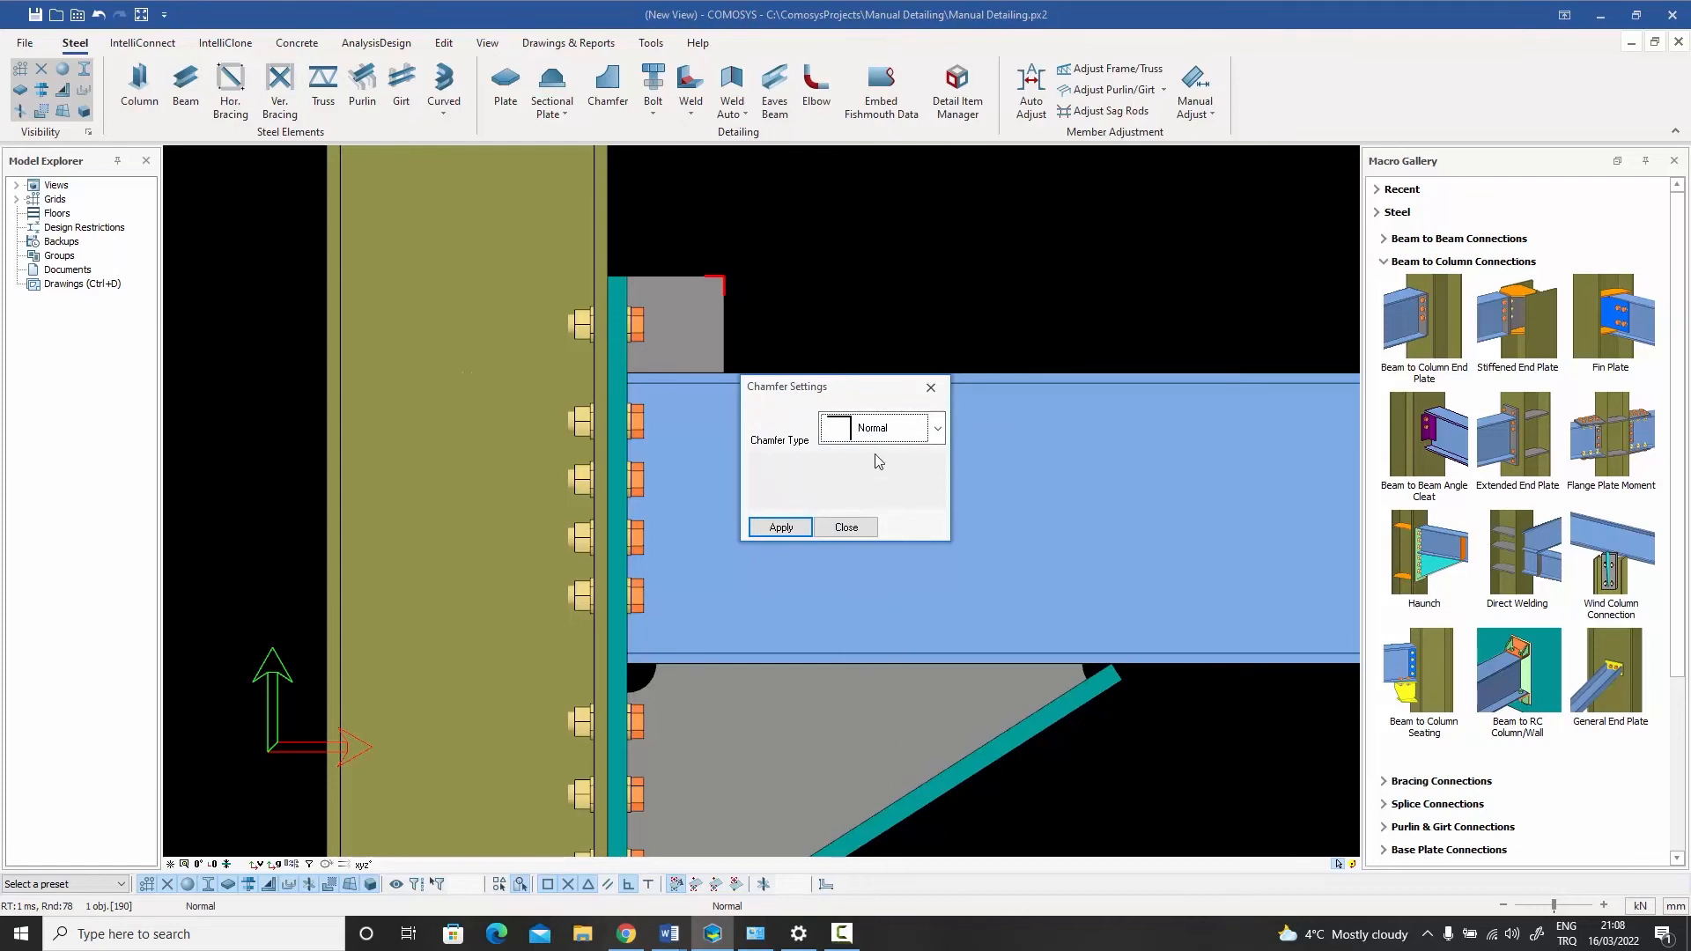
click(867, 438)
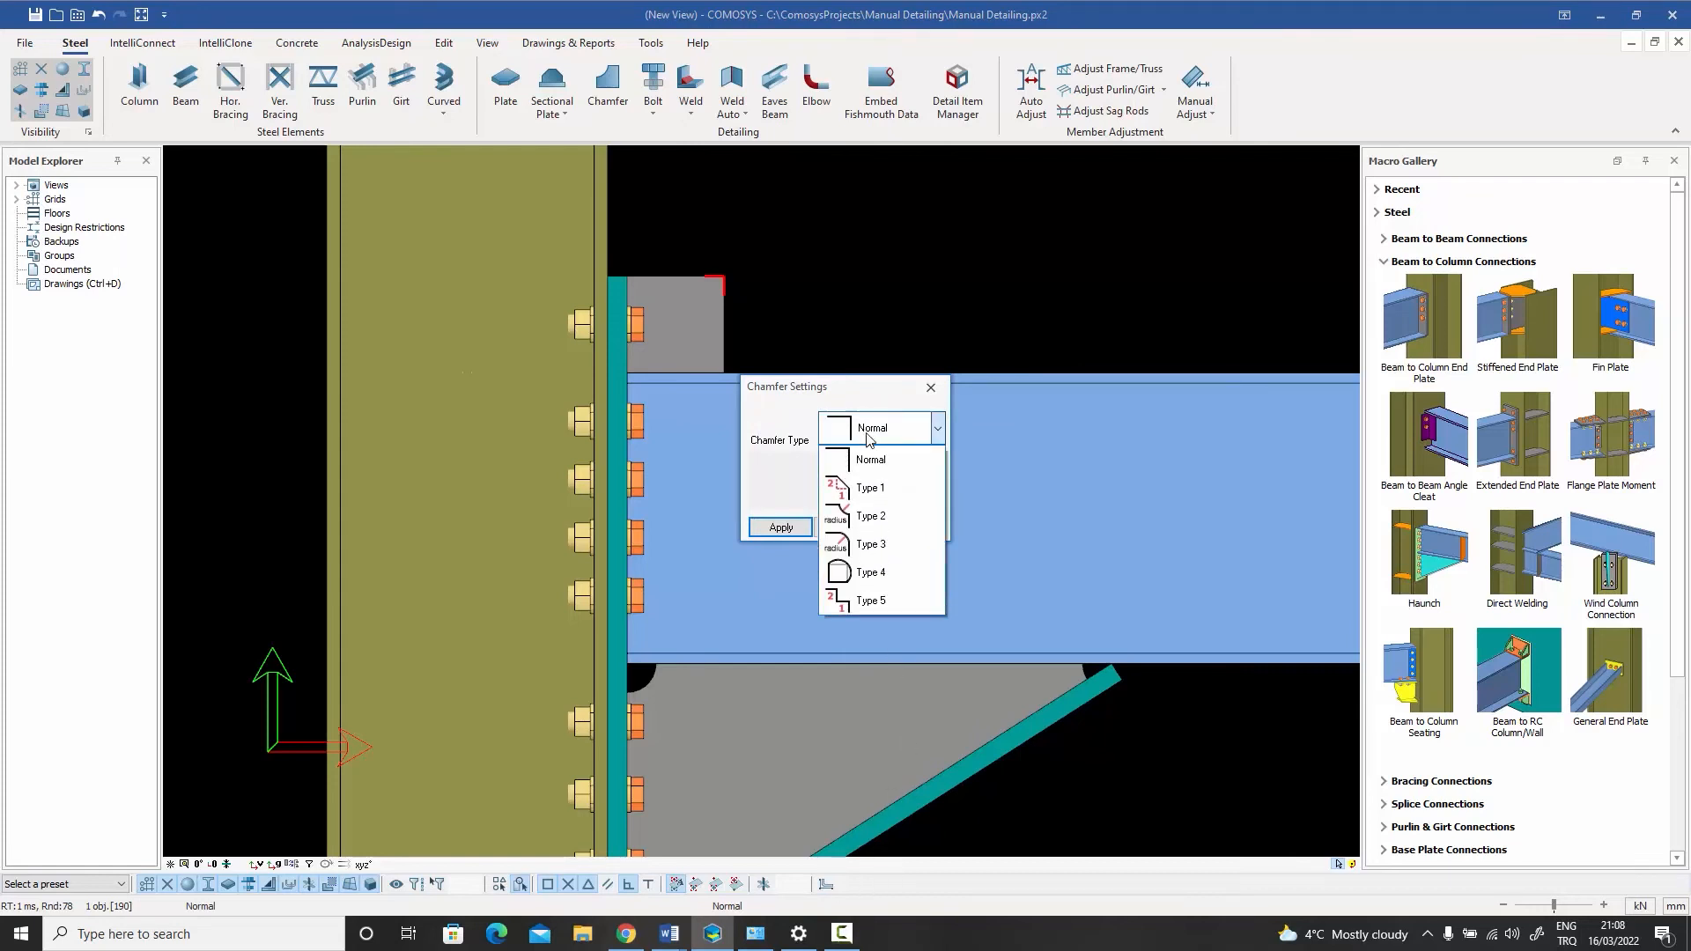
click(870, 487)
click(847, 469)
text(25)
double_click(857, 490)
text(25)
click(780, 526)
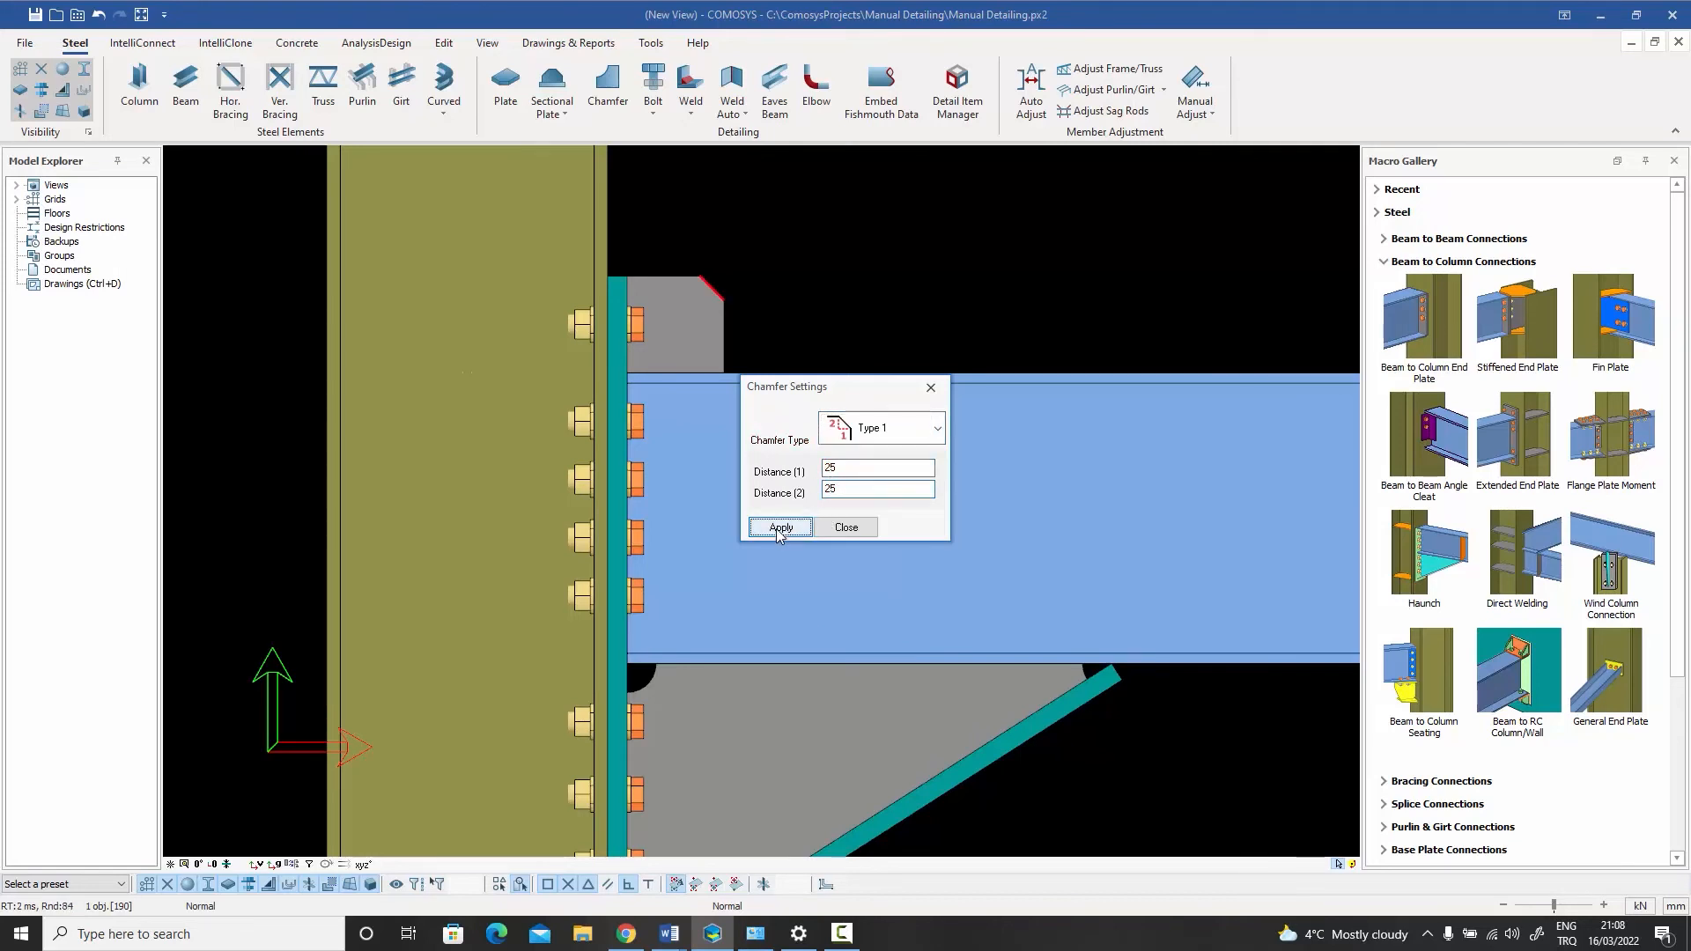
click(847, 528)
- Check the upper stiffener plate's thickness and depth position settings, and inspect the plate in 3D
scroll(808, 308, down, 4)
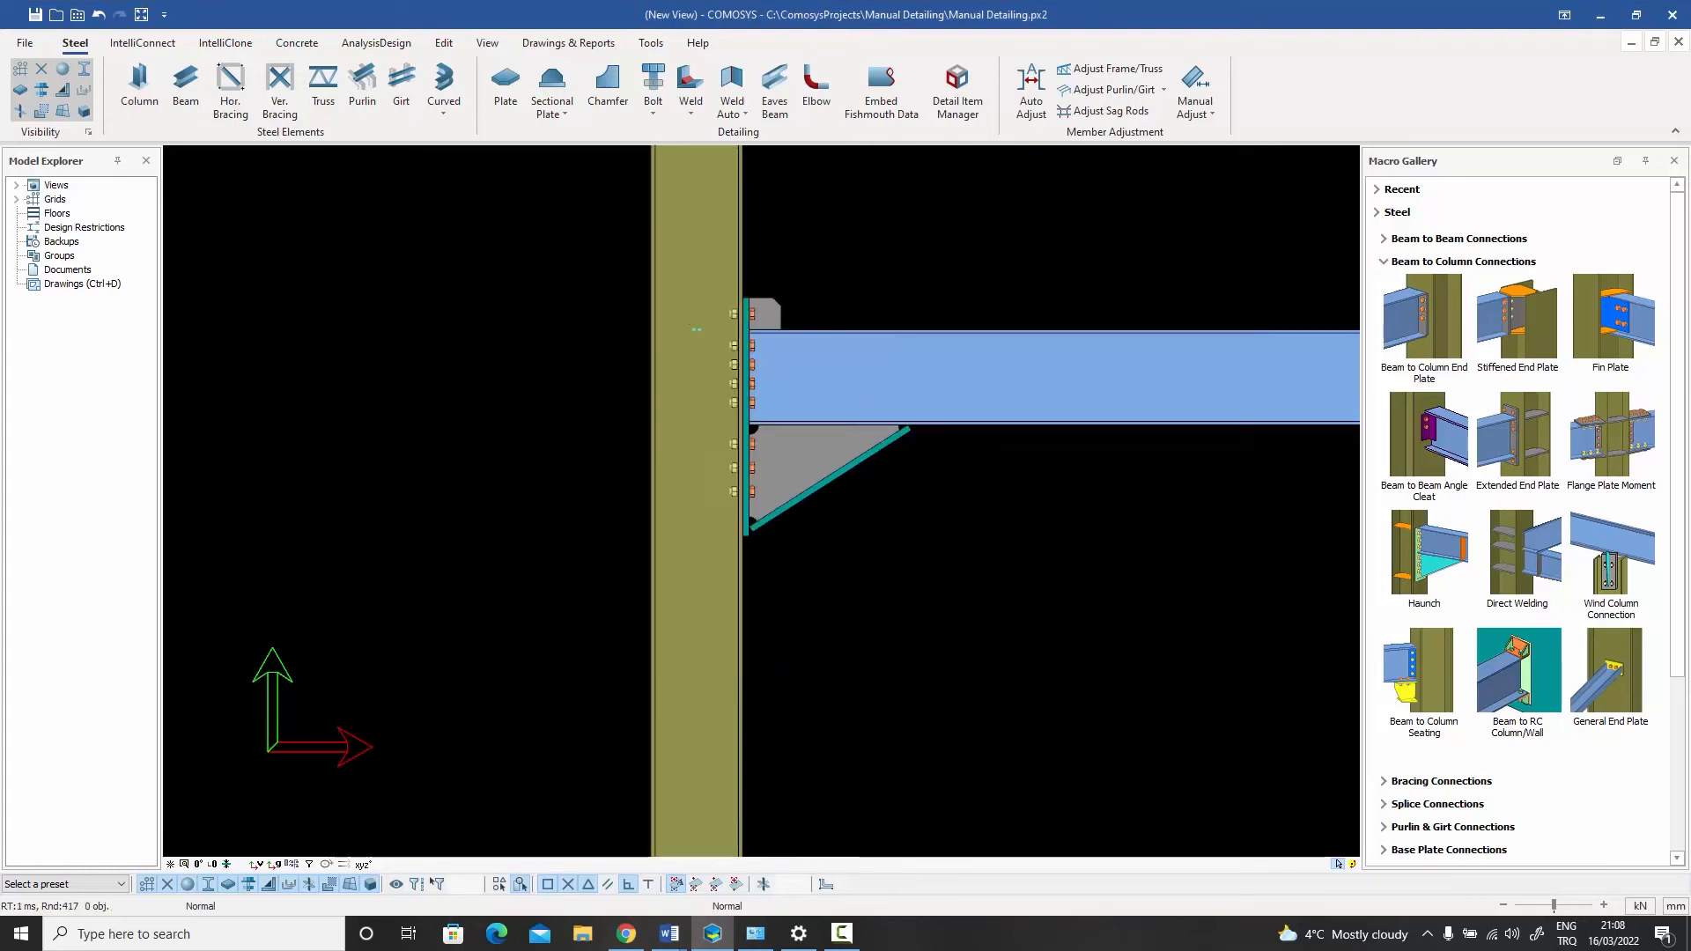
middle_drag(809, 308, 880, 353)
scroll(747, 426, up, 2)
double_click(732, 463)
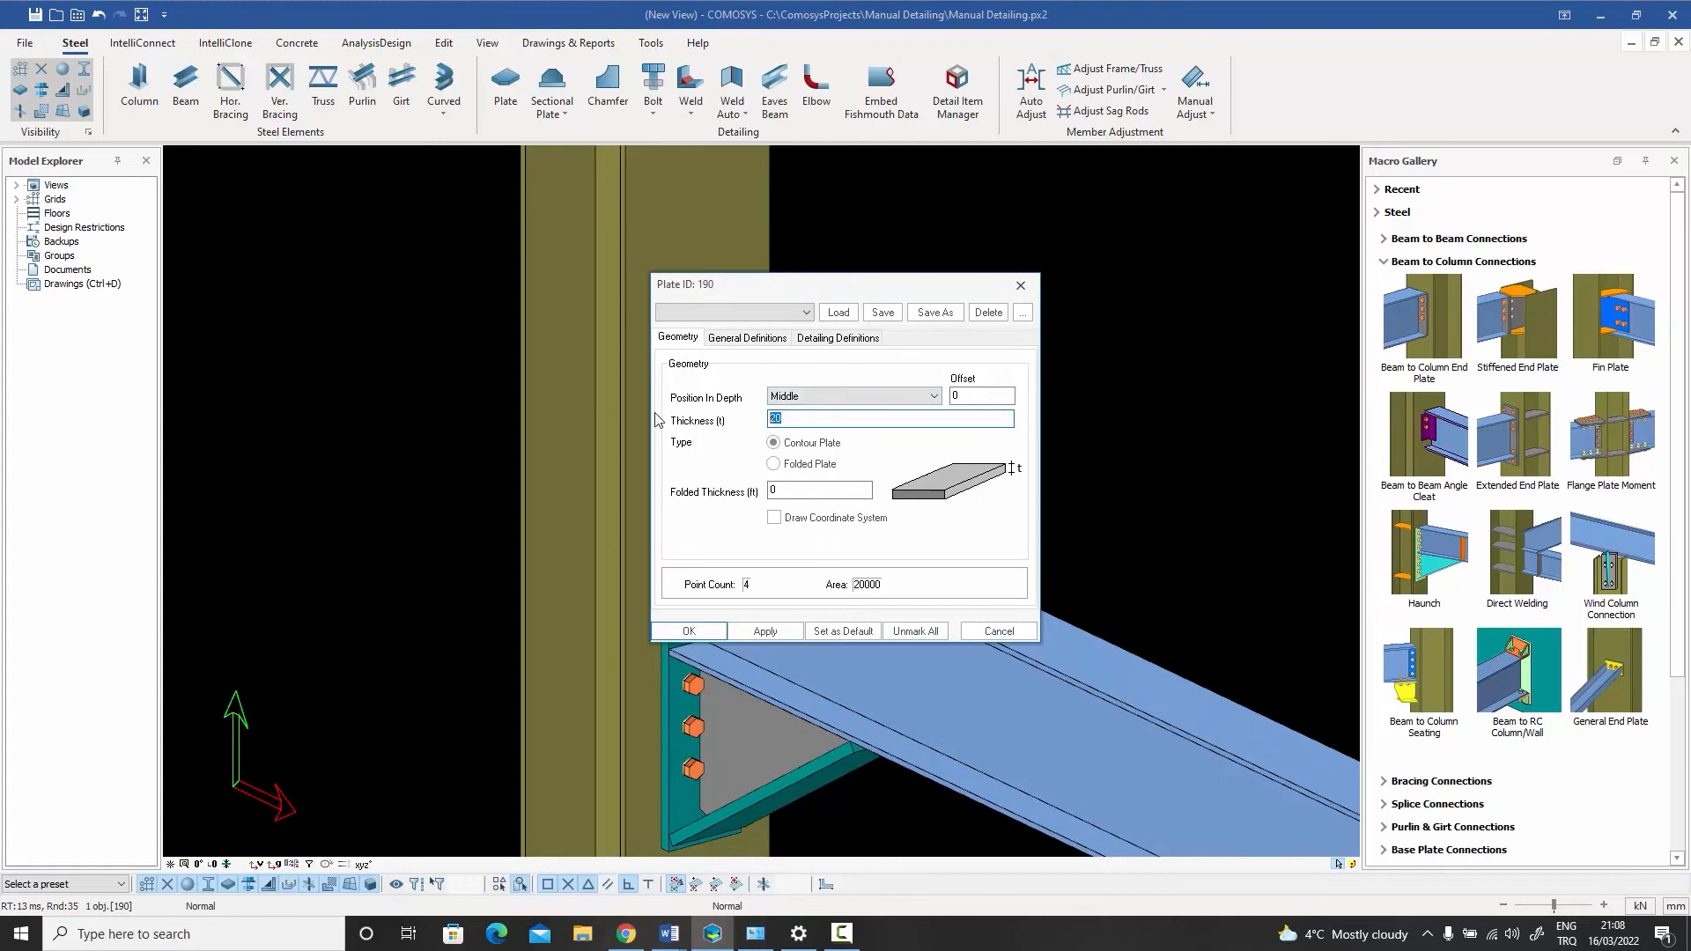
click(688, 630)
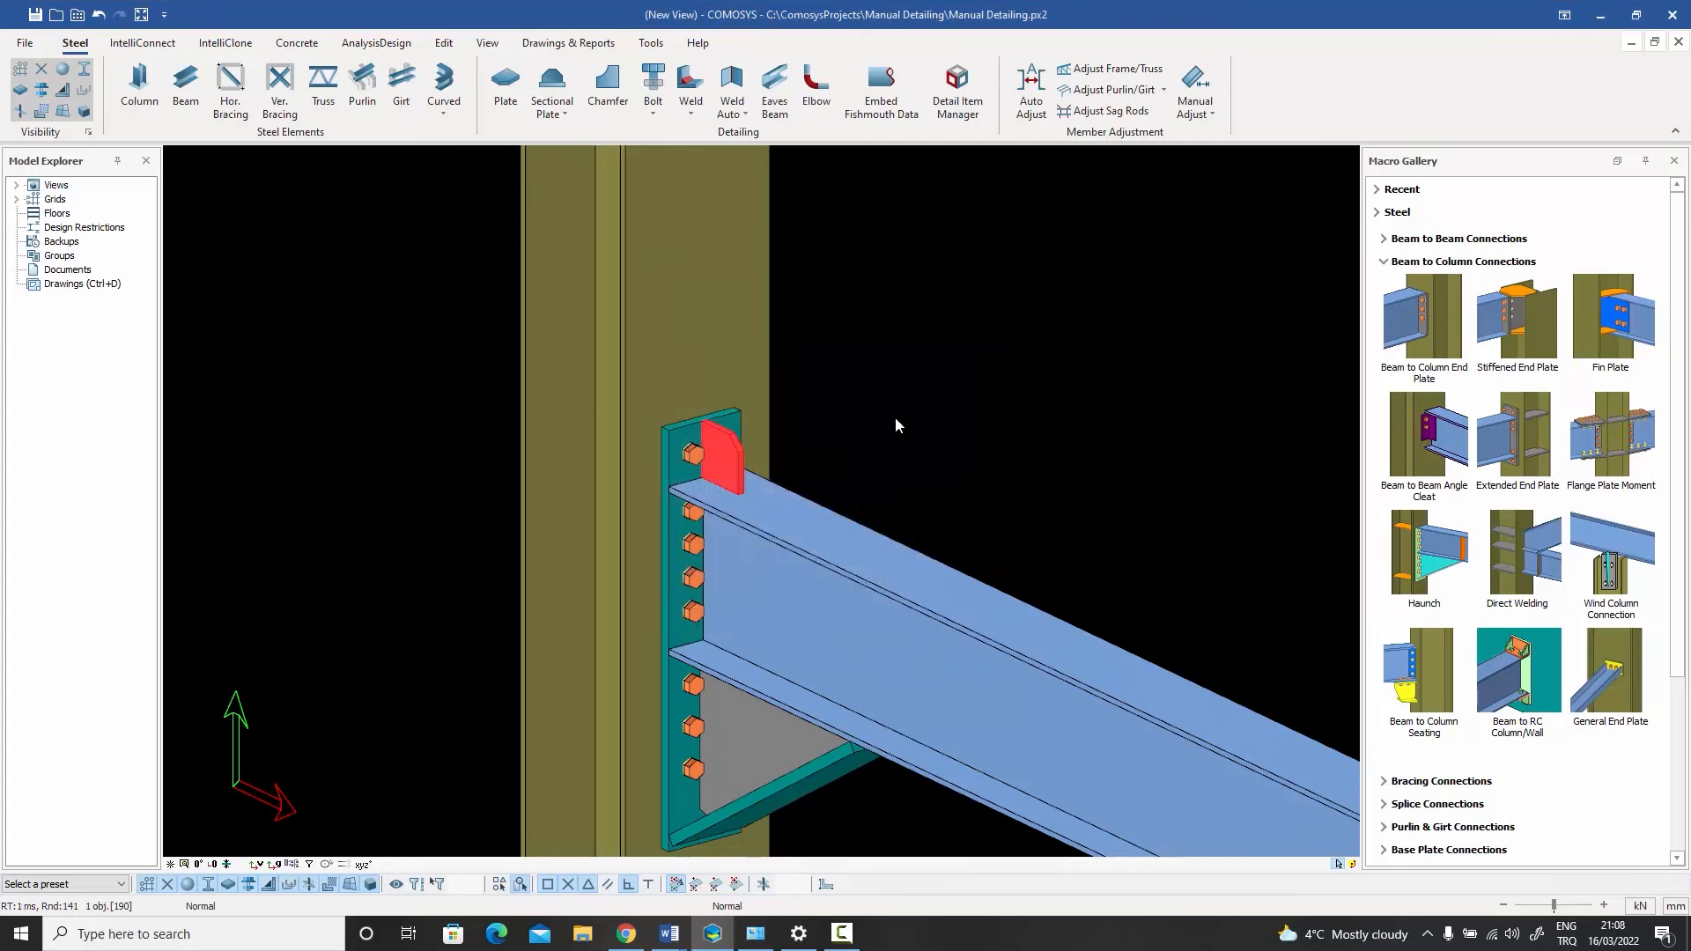
scroll(807, 426, down, 1)
middle_drag(806, 425, 705, 352)
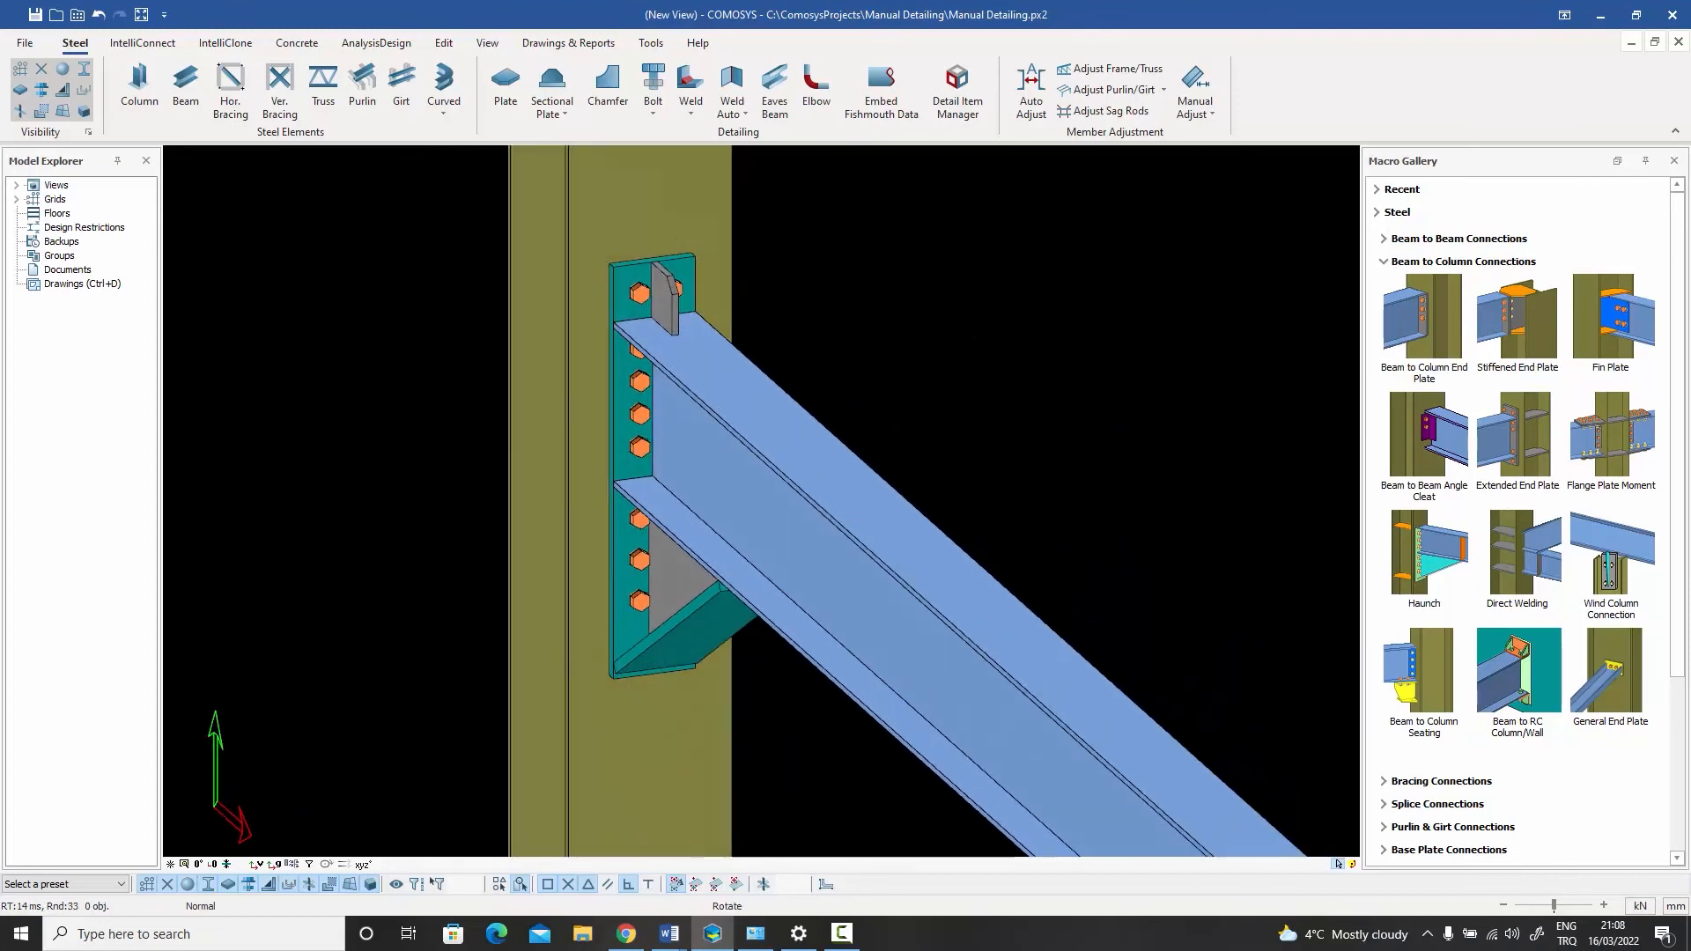
- Widen the bolt group's Y positions so the two bolt columns sit farther from the stiffener plate
scroll(690, 307, up, 3)
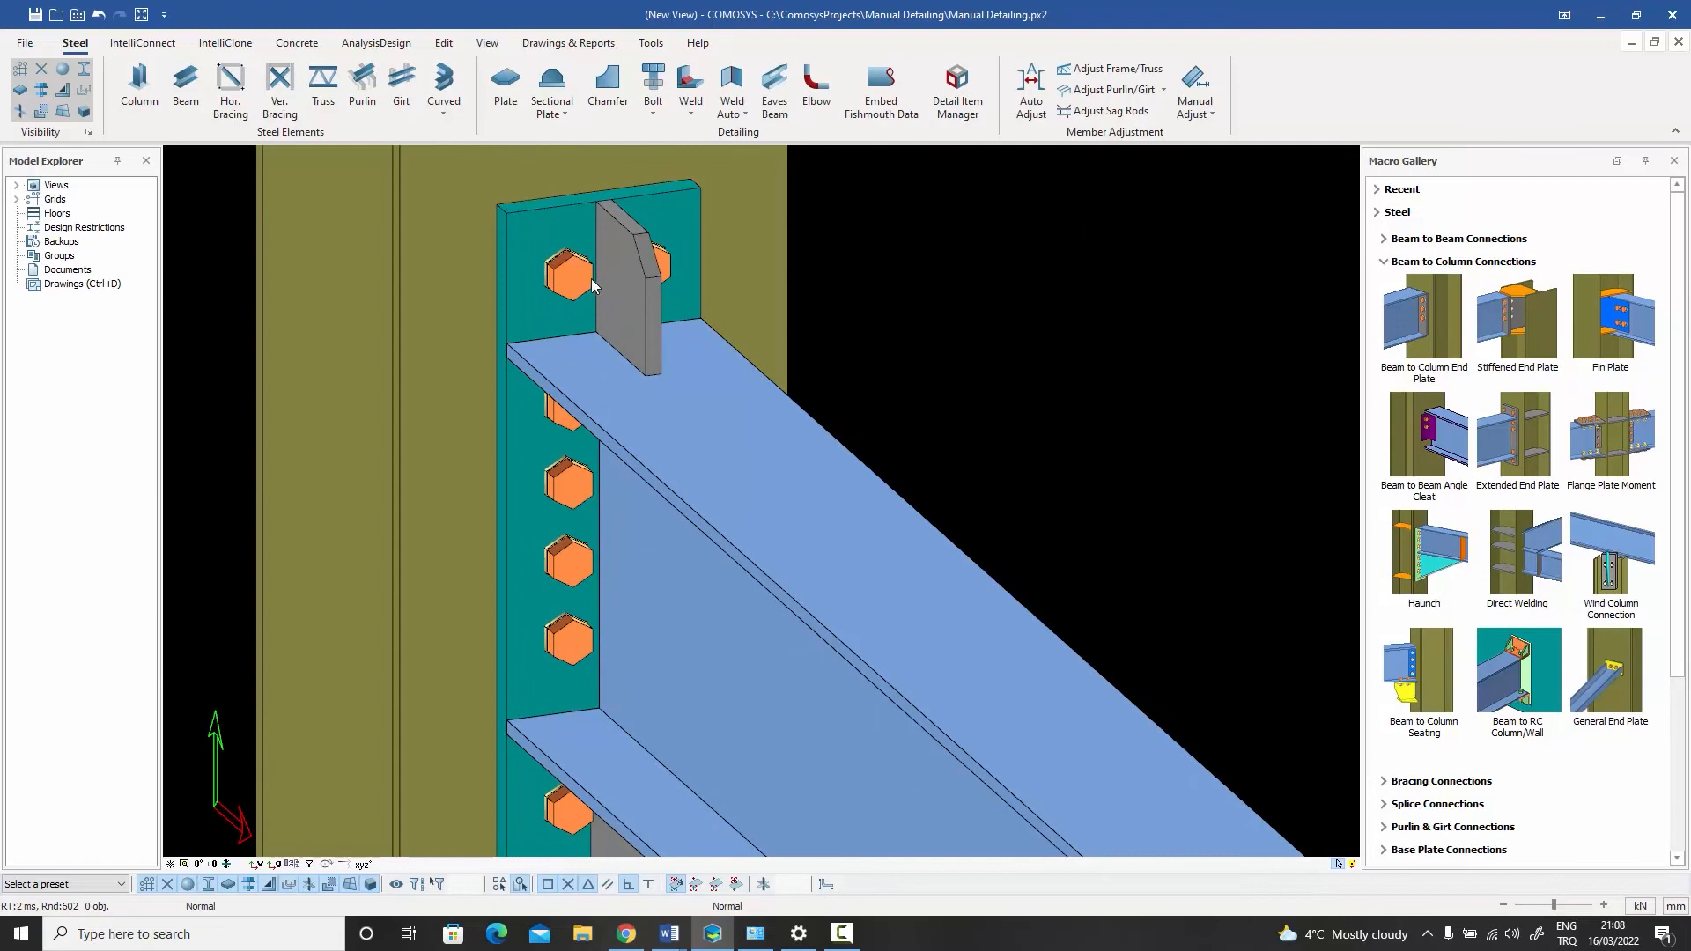
double_click(572, 282)
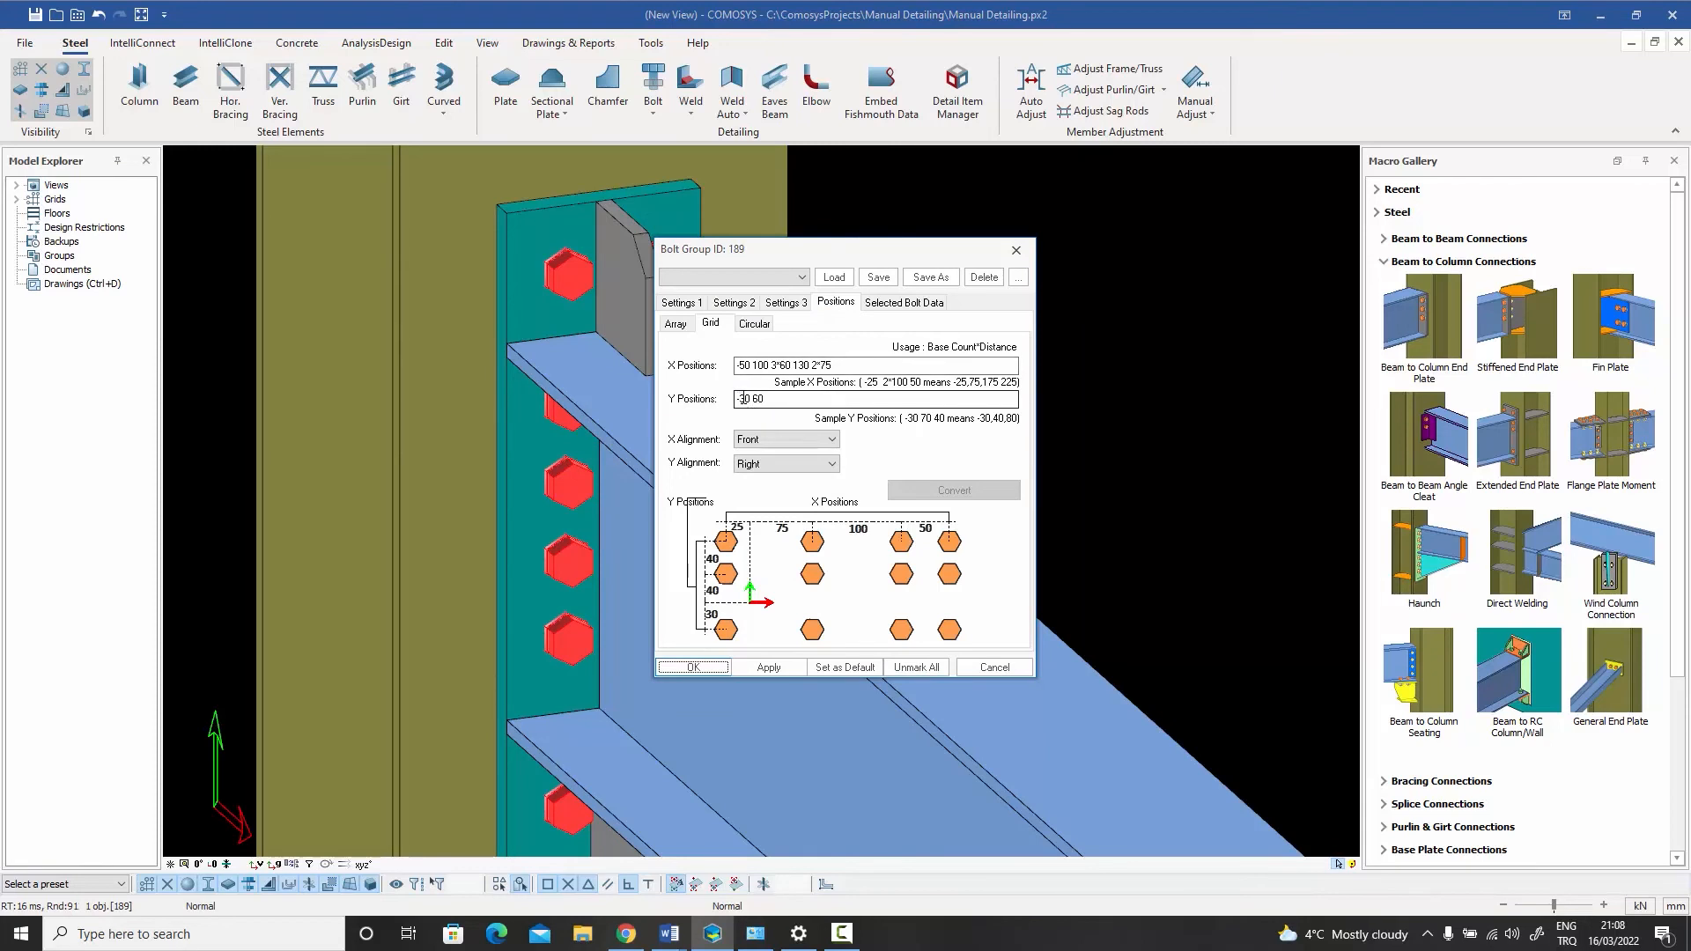
drag(740, 398, 817, 407)
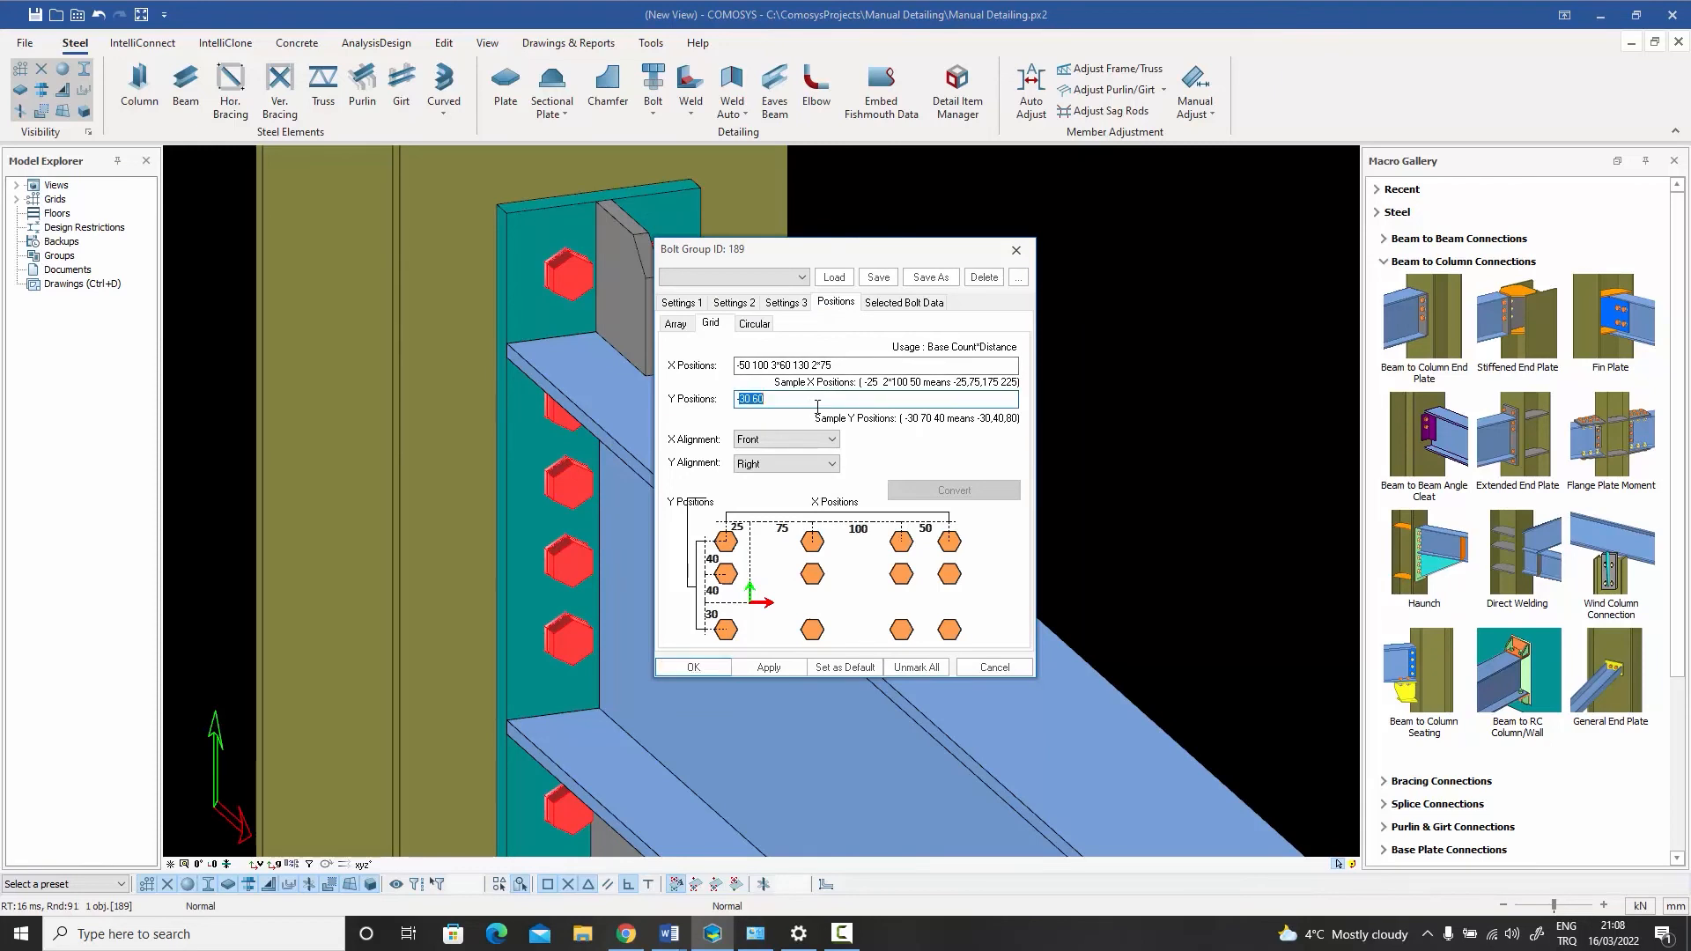
text(-4)
click(695, 671)
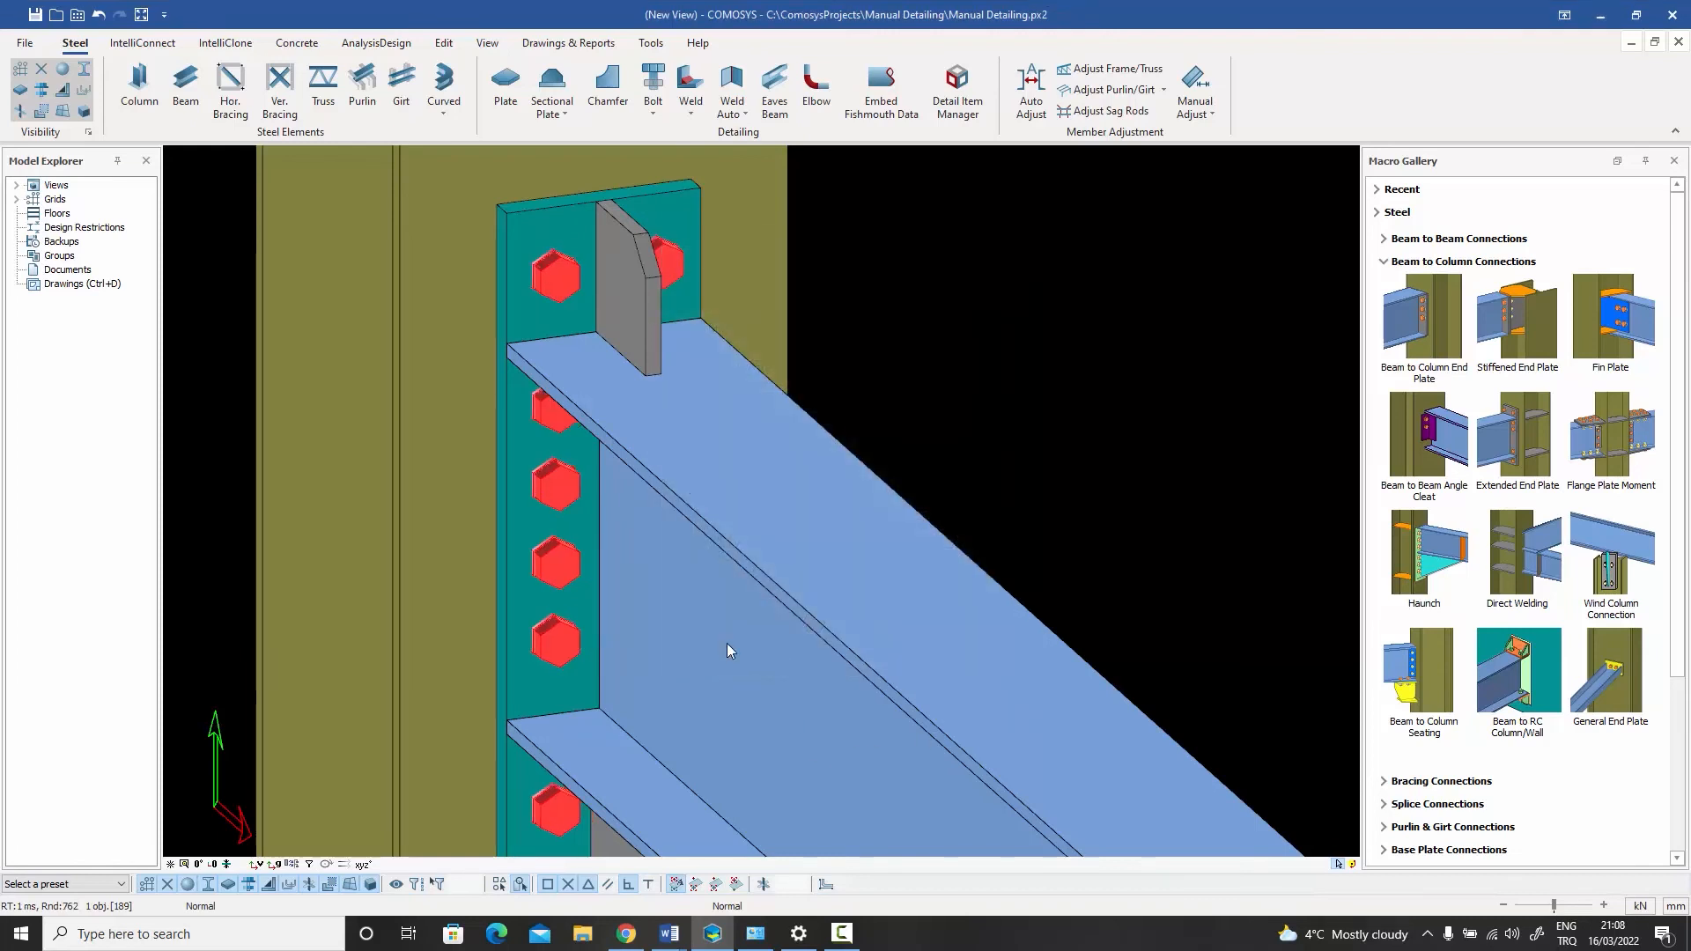
key(Escape)
scroll(861, 370, down, 4)
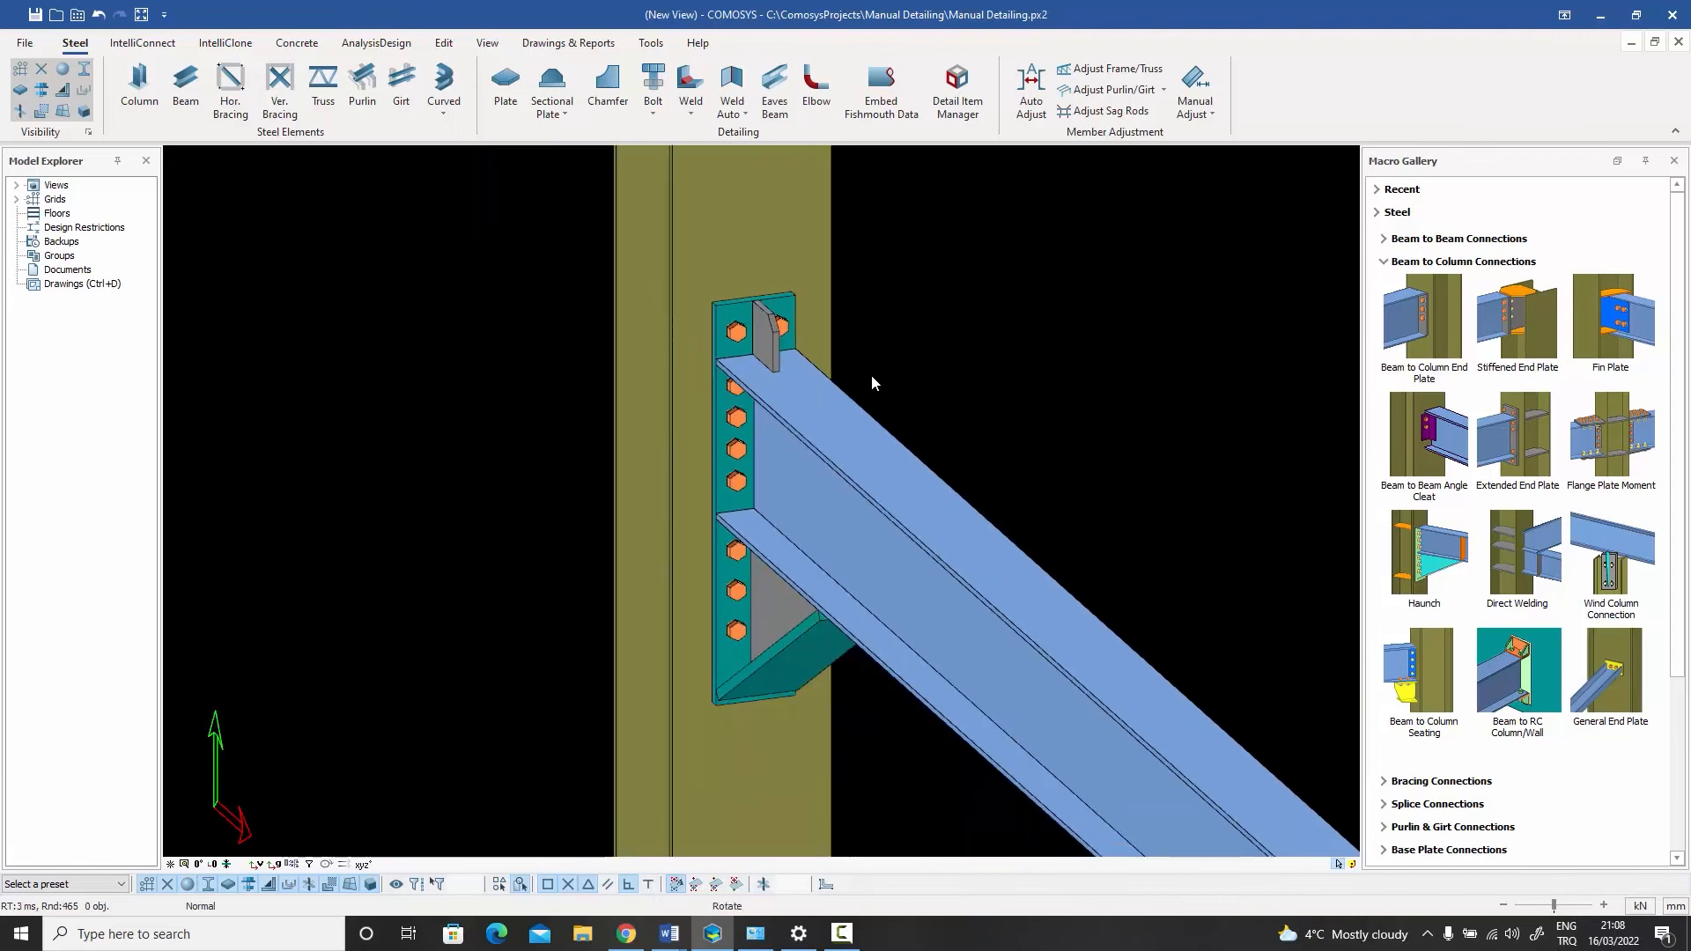
- Enable the on-object editing handles and display them on the upper stiffener plate
middle_drag(870, 373, 960, 374)
scroll(780, 303, up, 5)
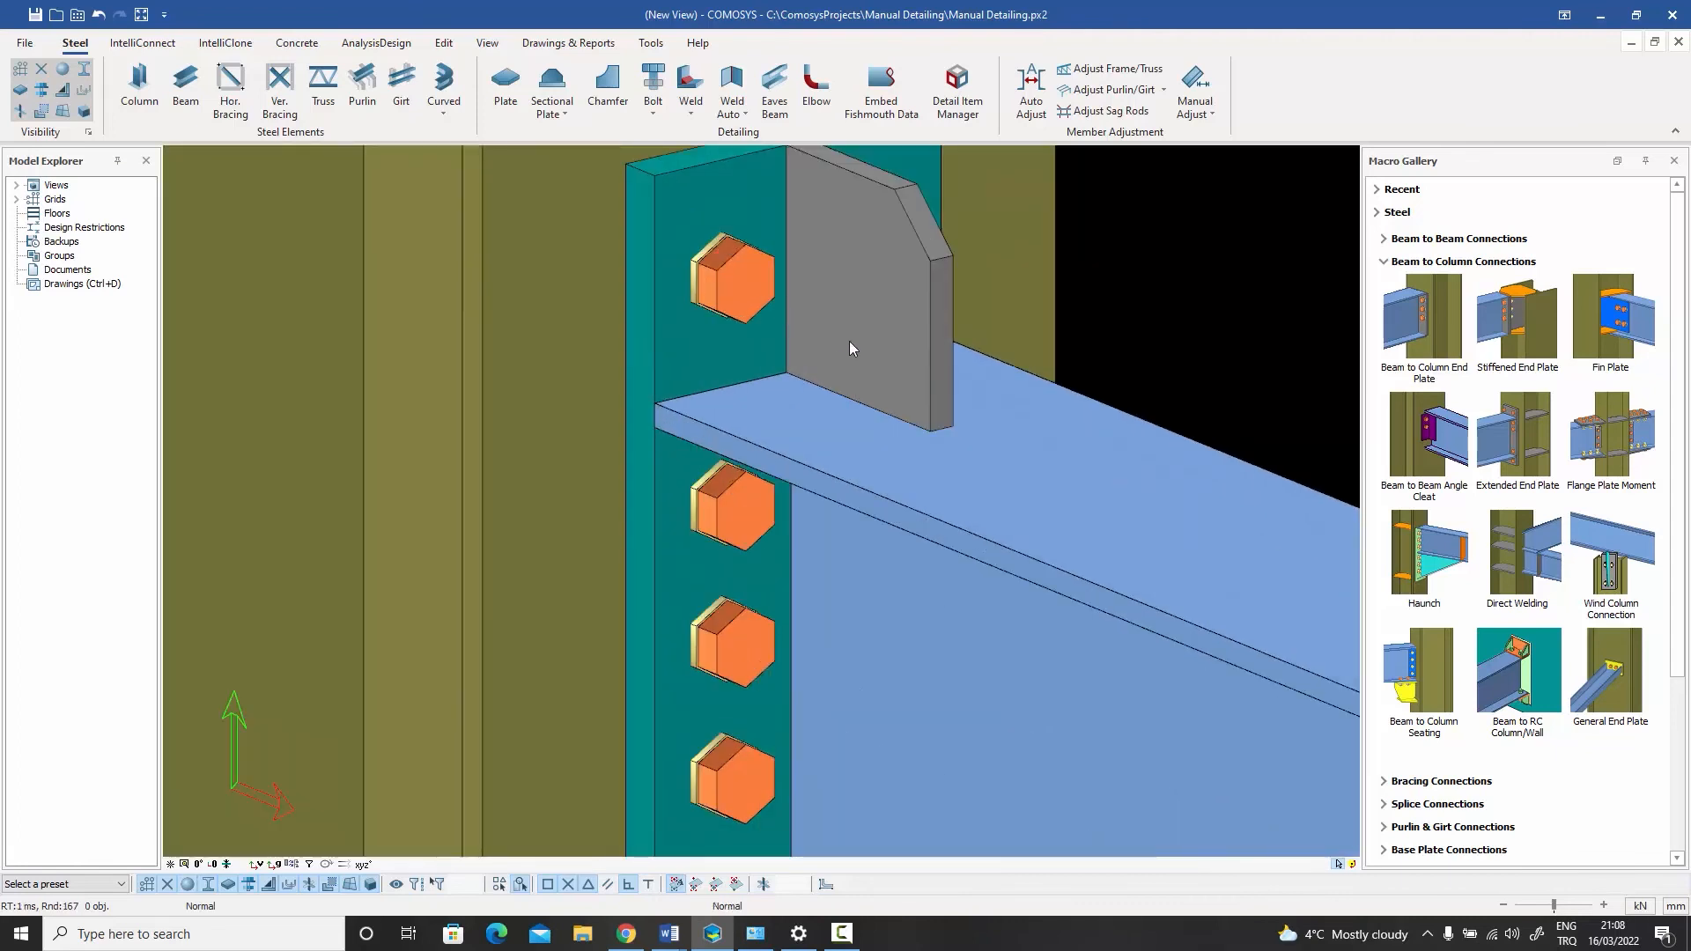
click(859, 345)
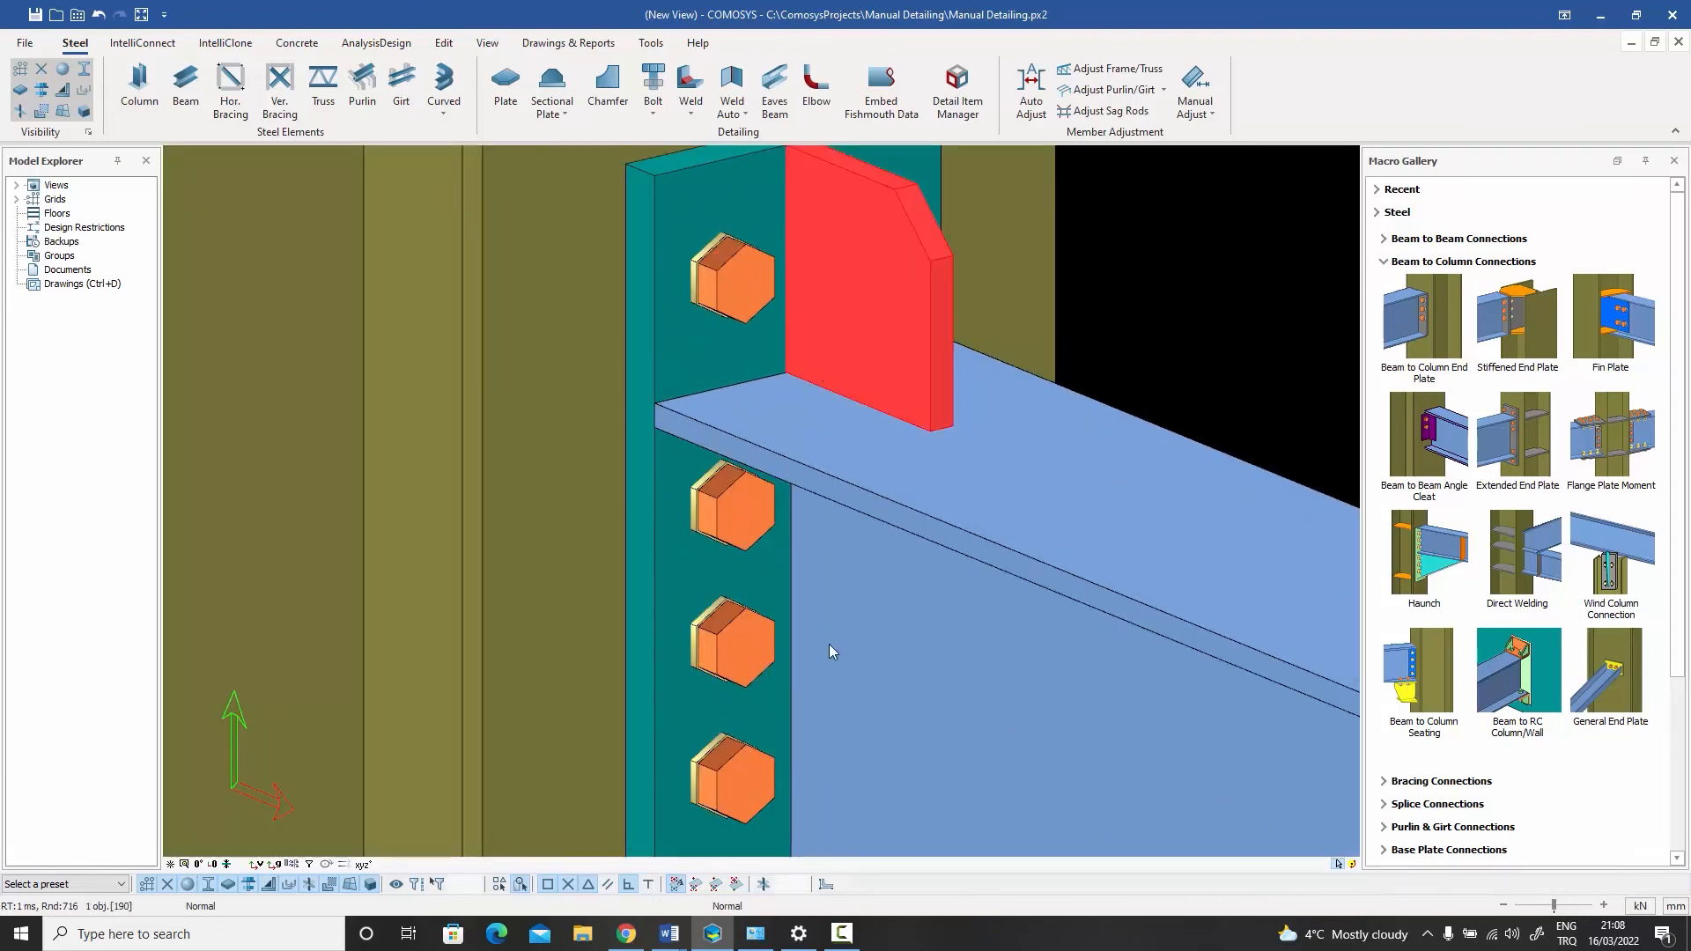
click(824, 886)
click(1144, 305)
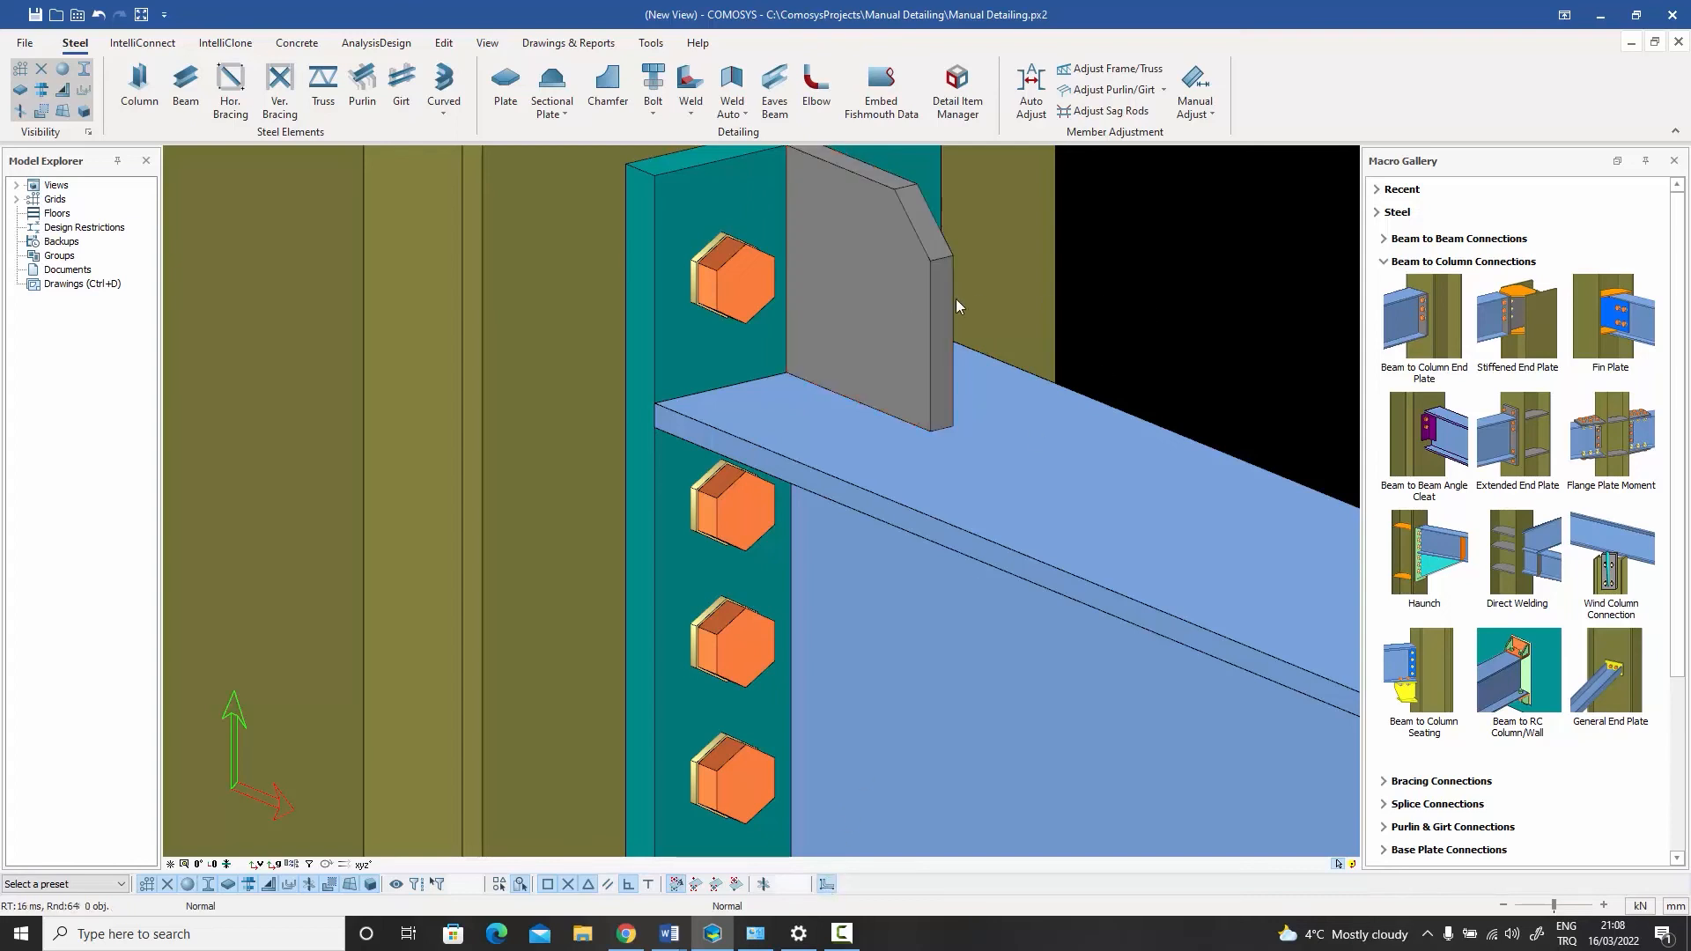
click(886, 314)
- Chamfer the stiffener plate's inner corner at the end plate and top flange with Type 1 and 25 distances
click(798, 372)
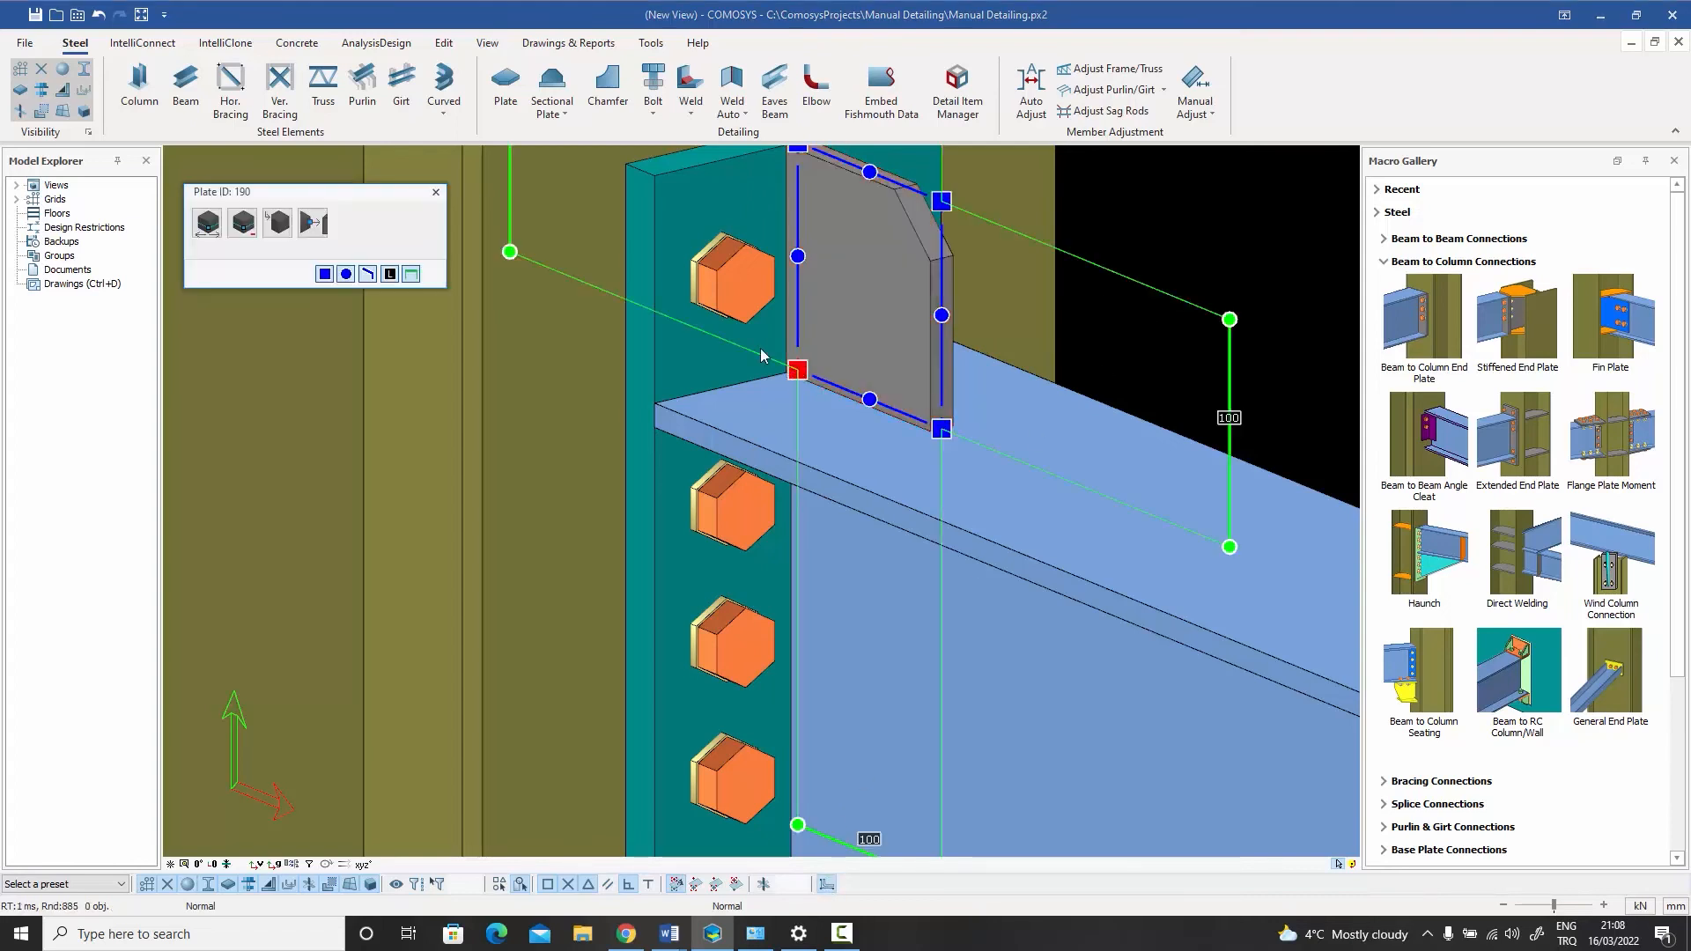
click(290, 228)
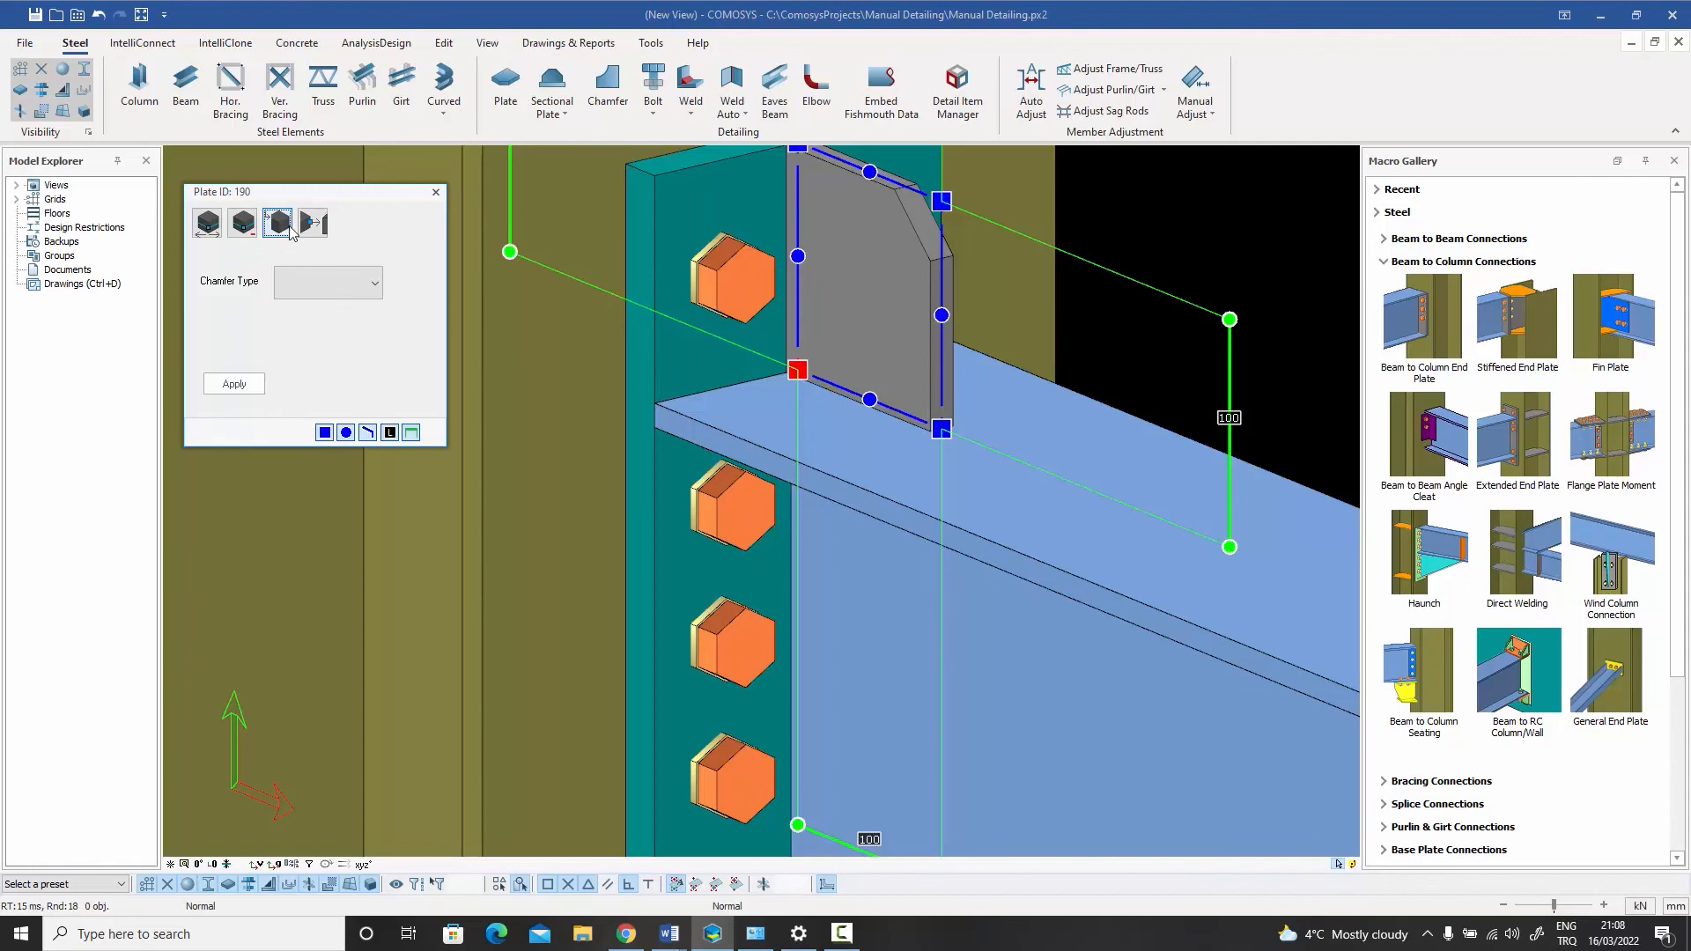
click(314, 280)
click(328, 338)
click(282, 331)
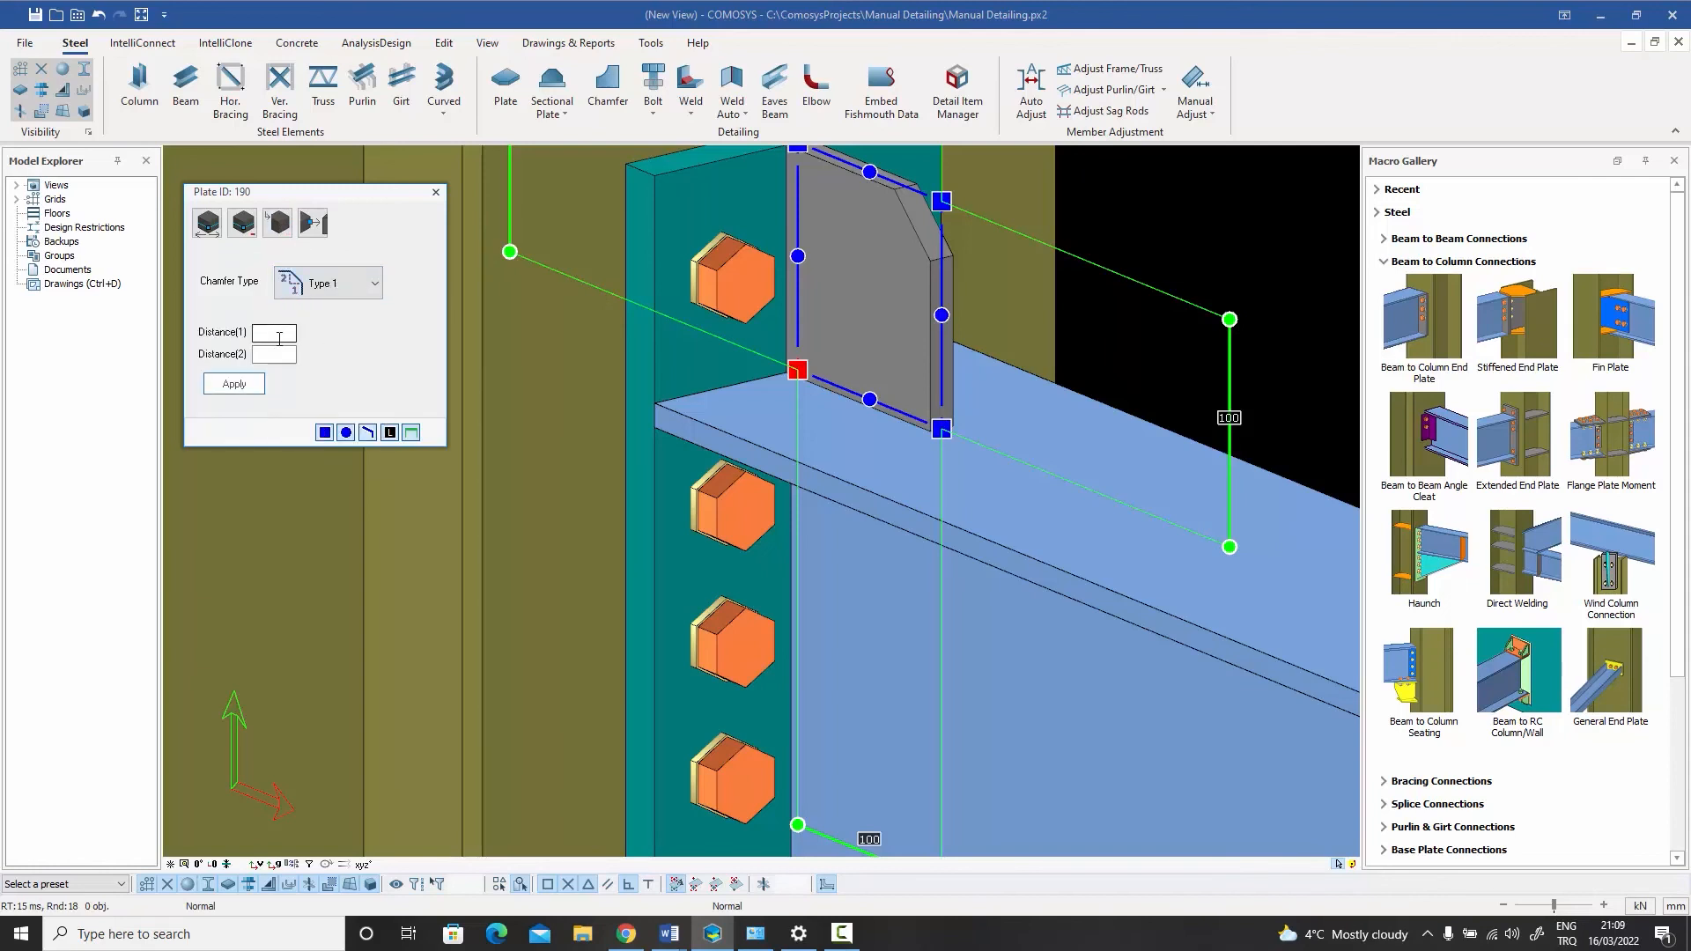
click(275, 352)
text(25)
click(233, 384)
click(435, 192)
scroll(1113, 252, down, 5)
middle_drag(1112, 255, 778, 351)
click(222, 865)
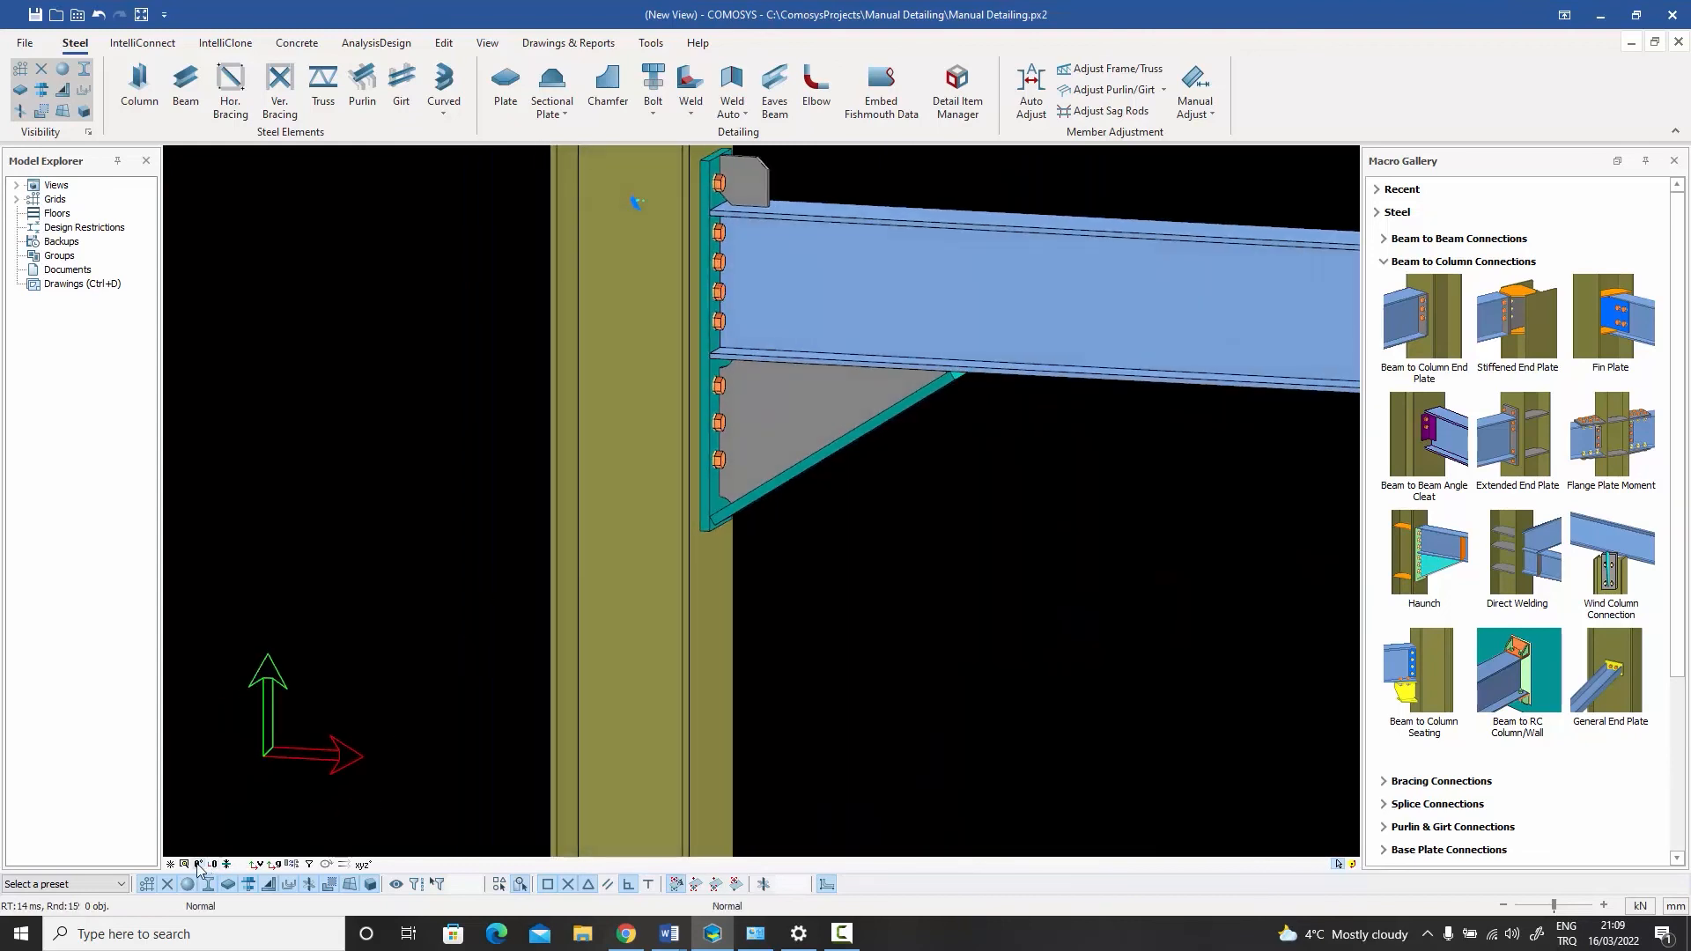
scroll(831, 510, up, 2)
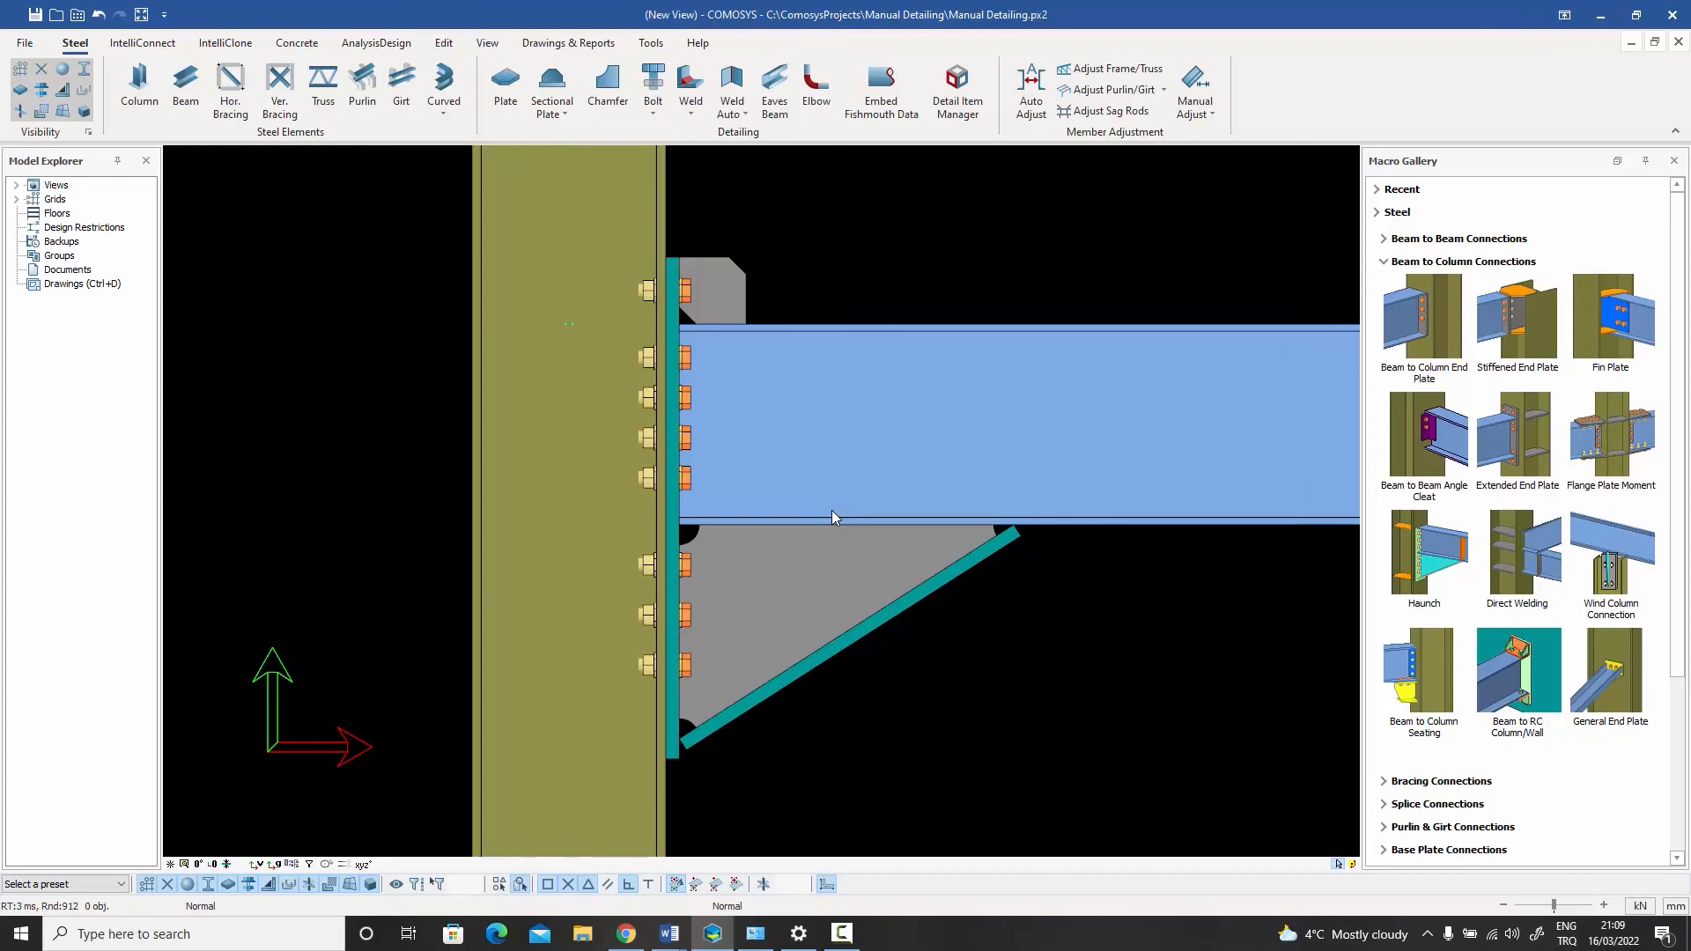
- Weld the triangular haunch plate's vertical edge to the end plate
middle_drag(832, 510, 793, 544)
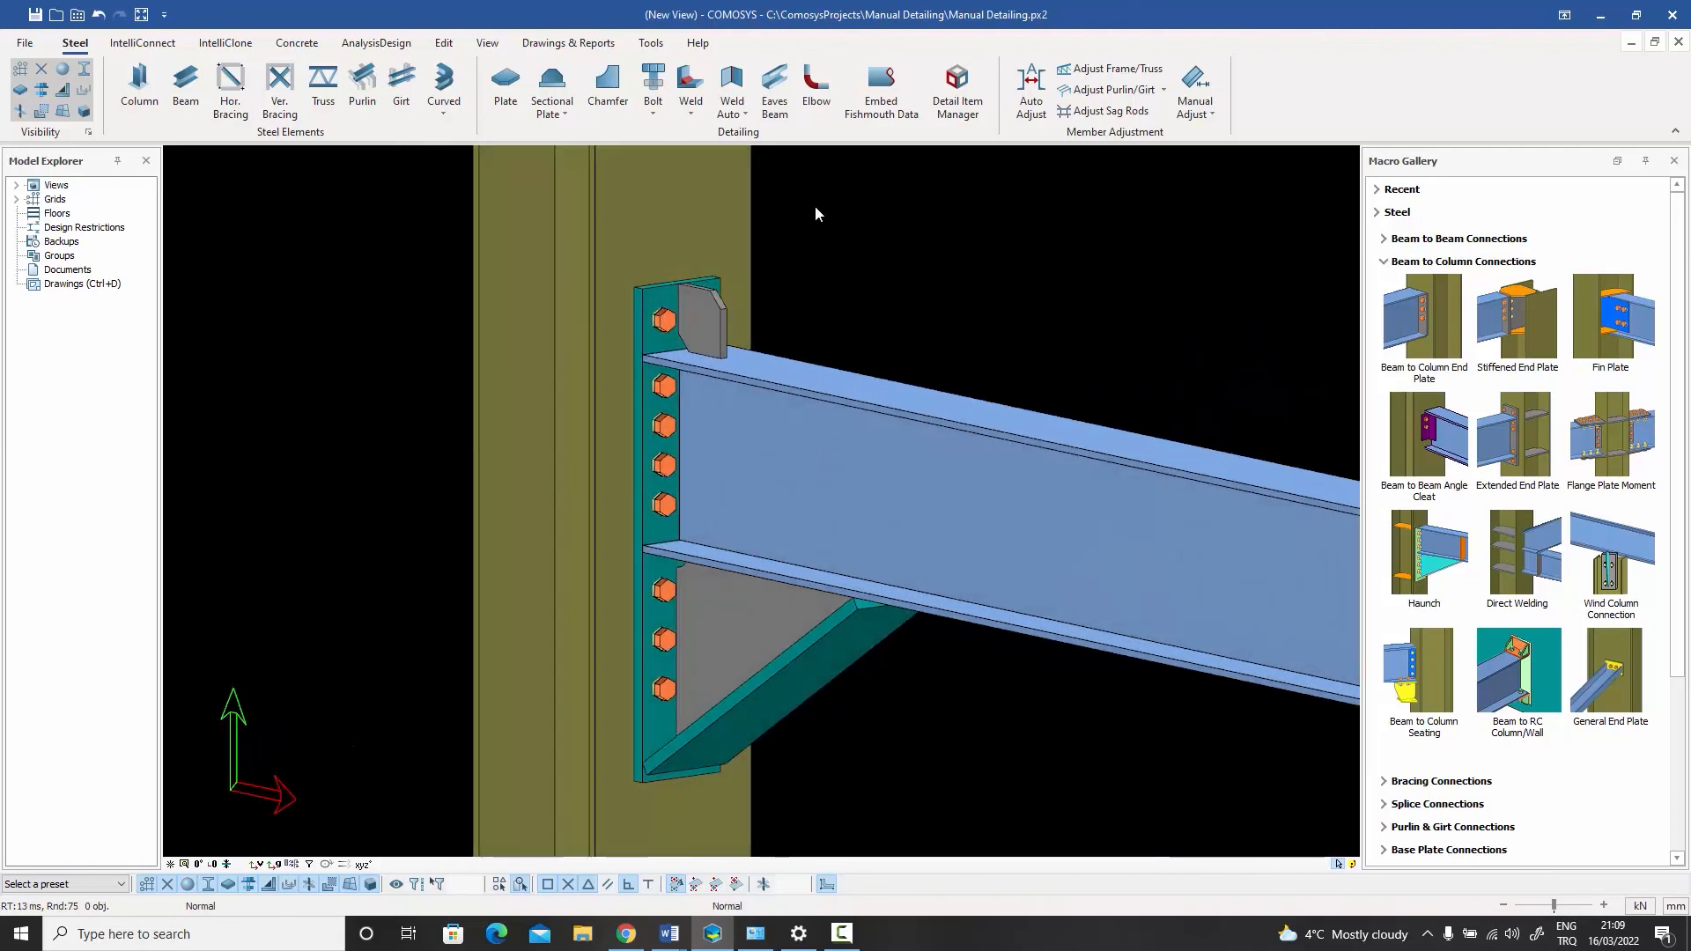
click(690, 106)
click(709, 143)
scroll(735, 621, up, 3)
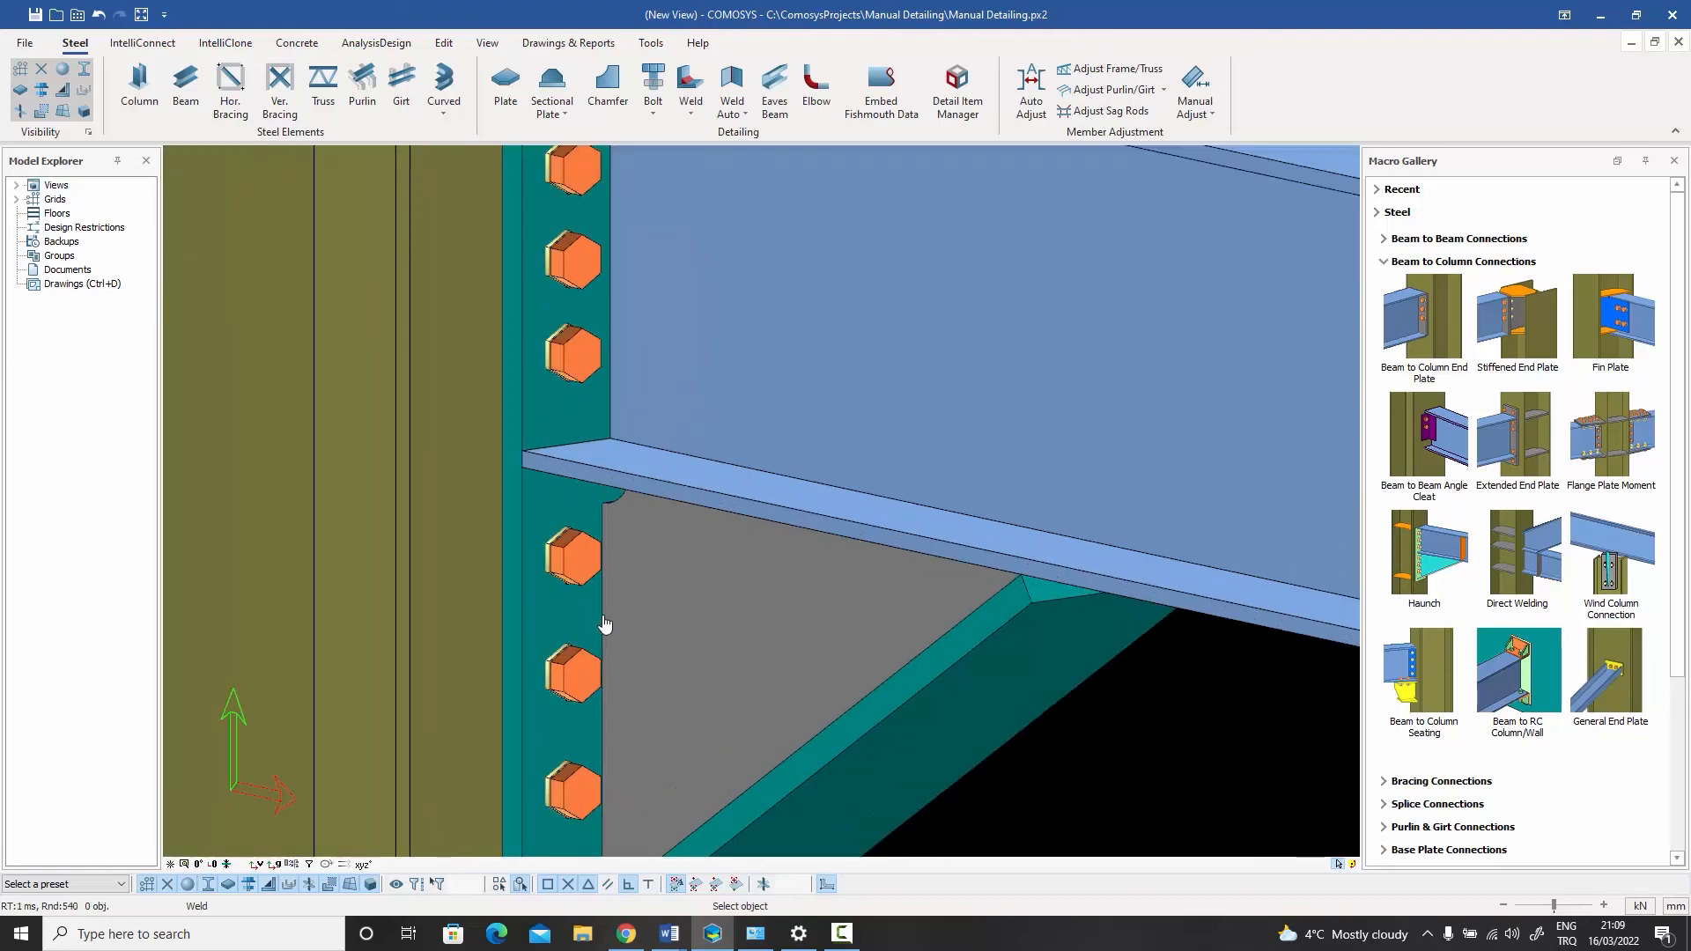
click(604, 622)
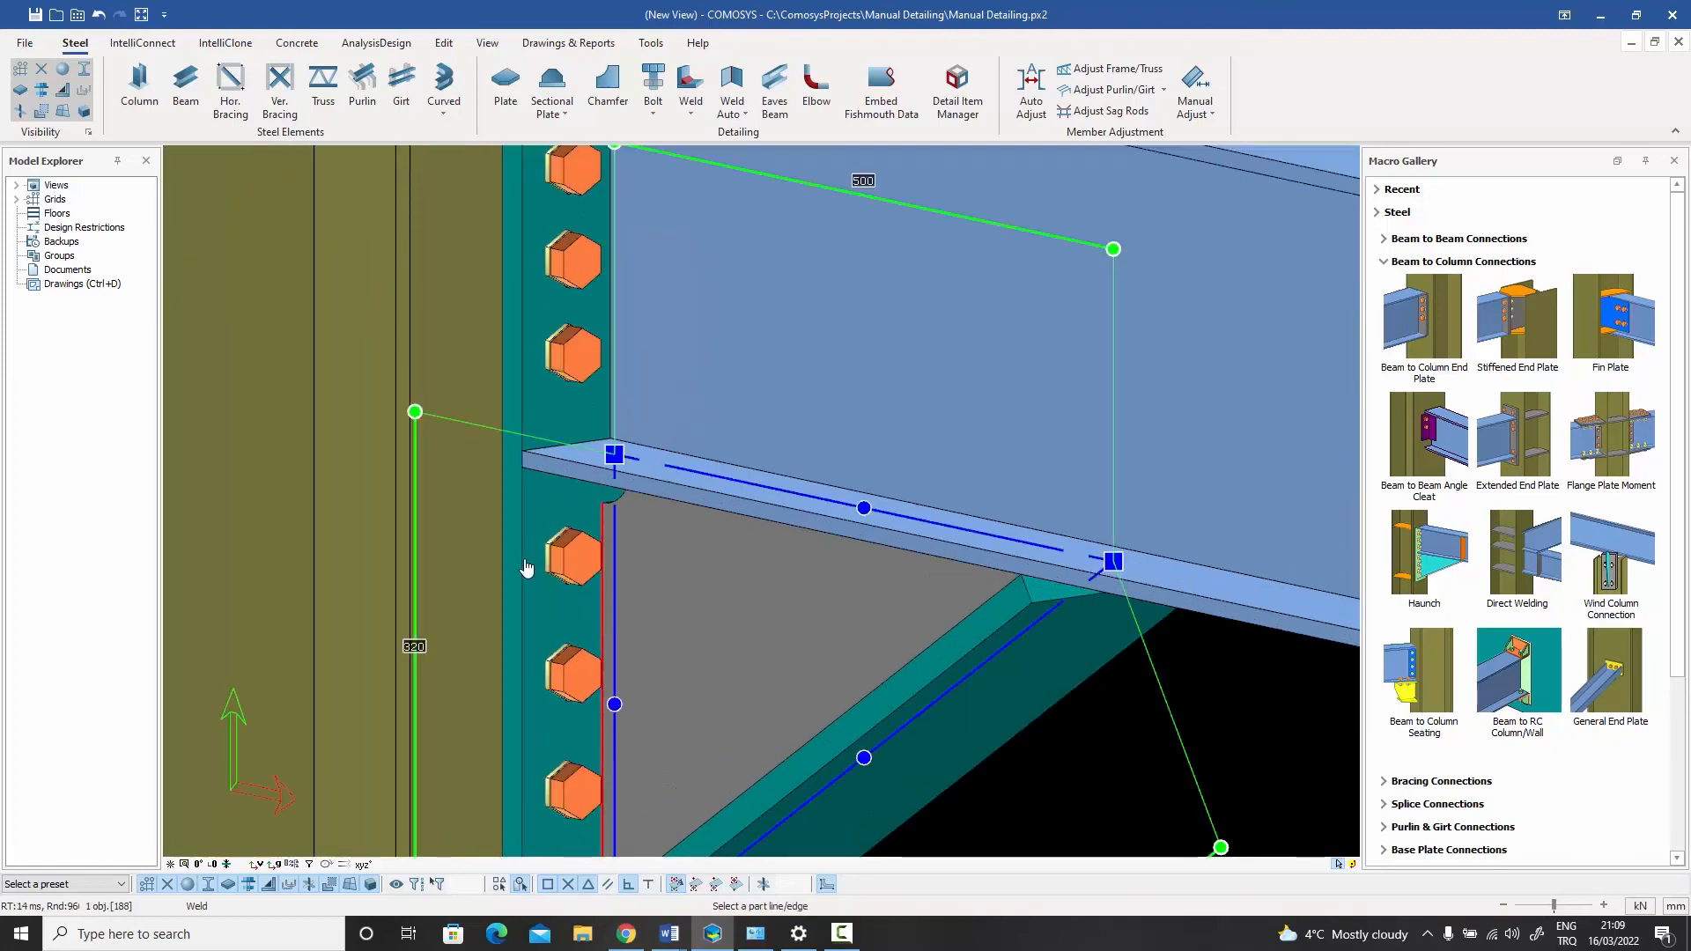
click(521, 568)
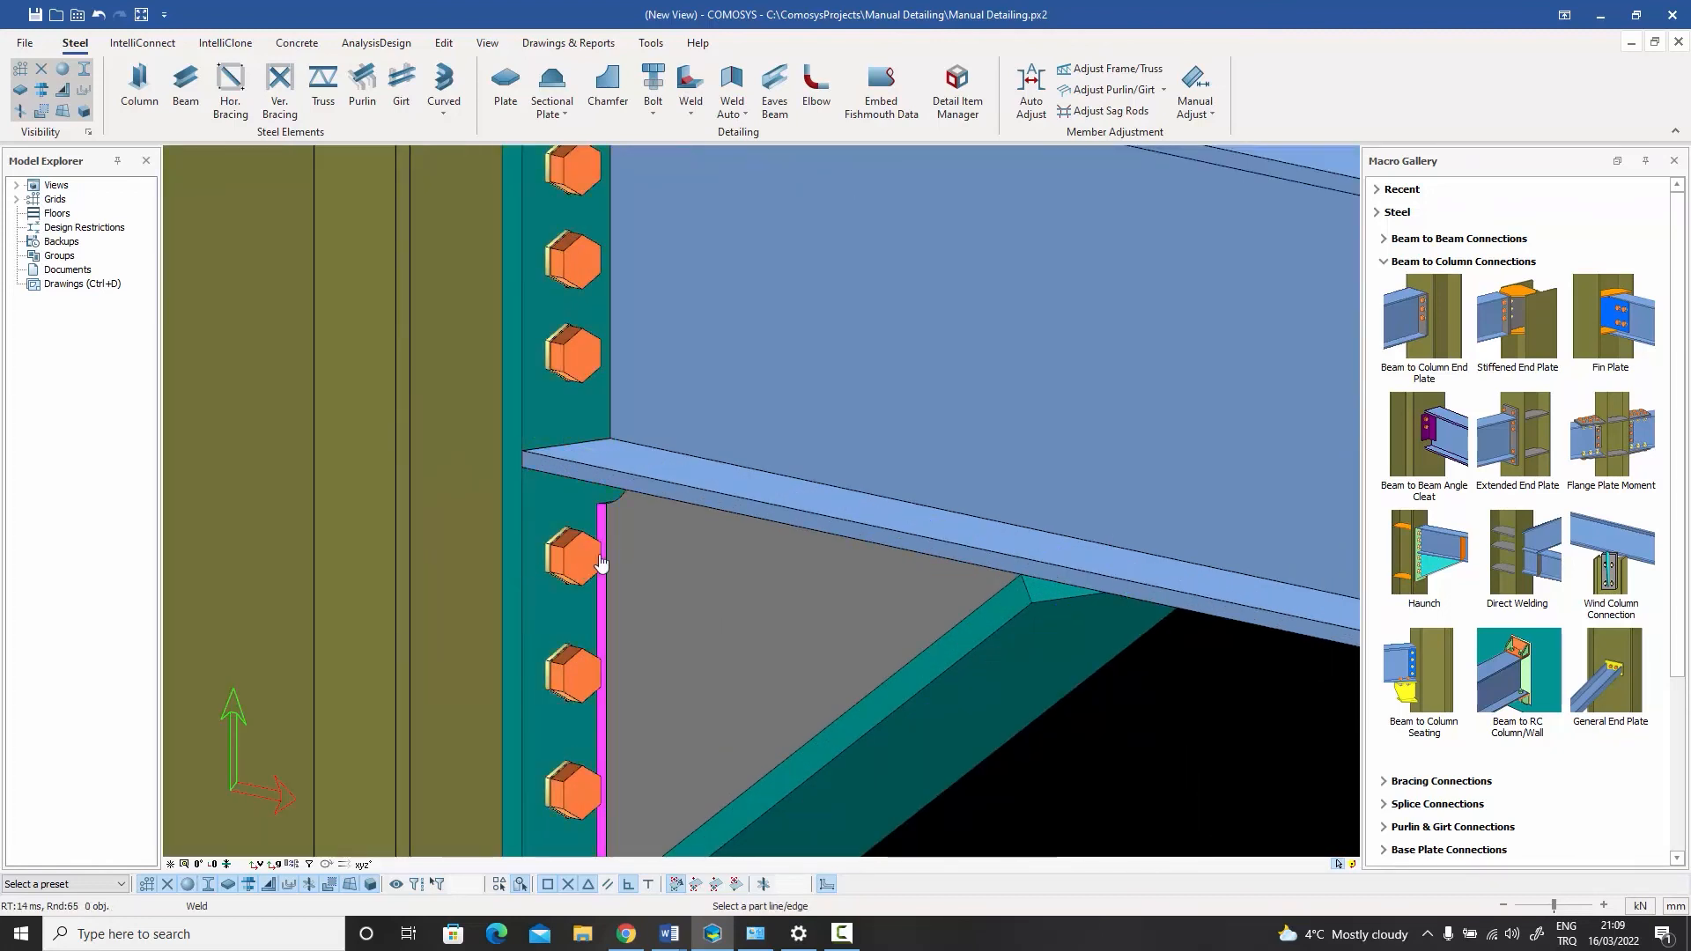
scroll(617, 561, up, 2)
scroll(619, 561, down, 3)
right_click(636, 558)
click(678, 559)
- Set the weld type of the weld between the haunch plate and the end plate to All Around
middle_drag(678, 558, 741, 459)
scroll(678, 448, up, 3)
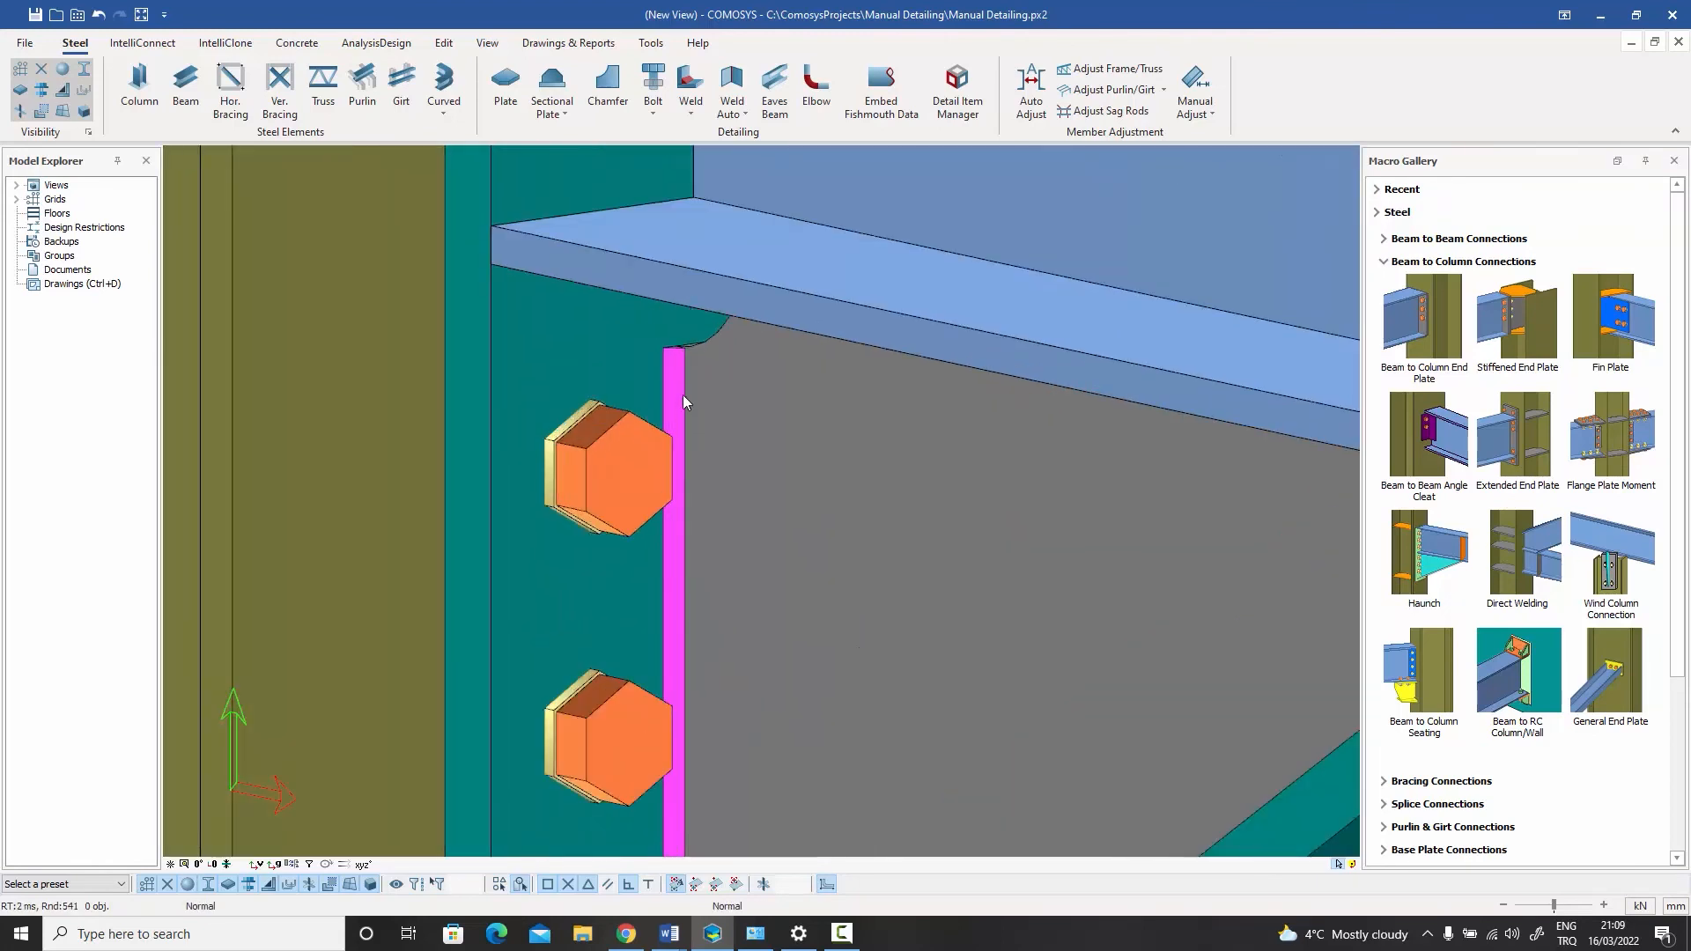
scroll(677, 373, down, 5)
mouse_move(692, 445)
shift+middle_down()
mouse_move(563, 458)
mouse_move(722, 447)
shift+middle_up()
scroll(674, 443, up, 4)
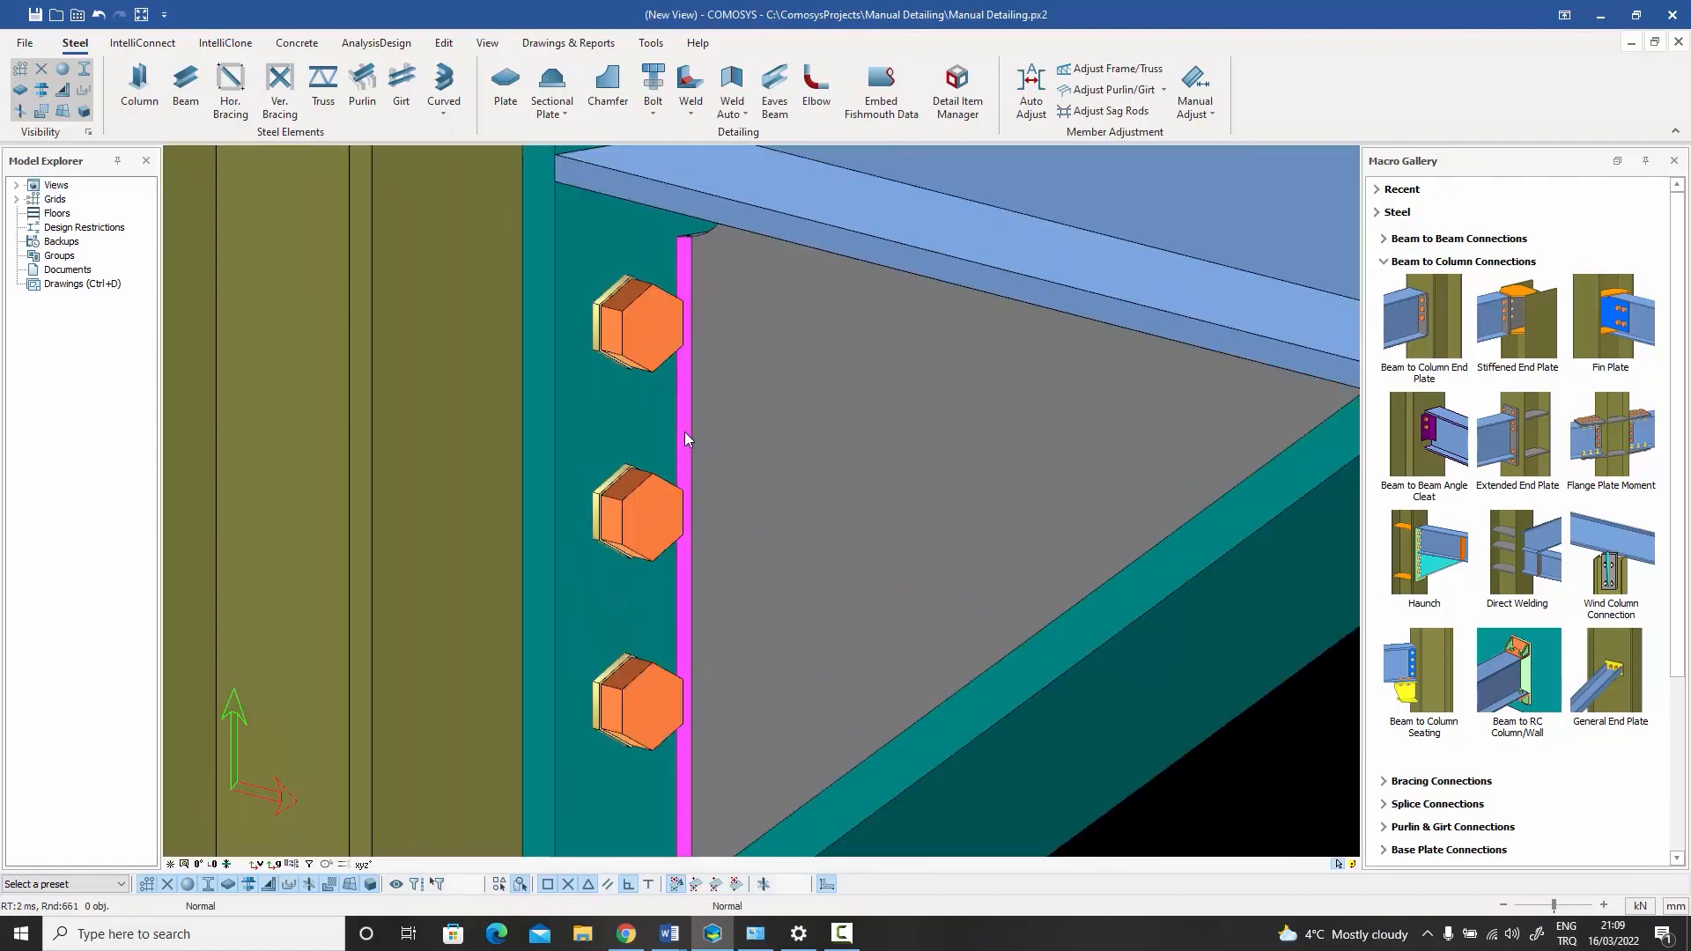
double_click(685, 434)
click(782, 656)
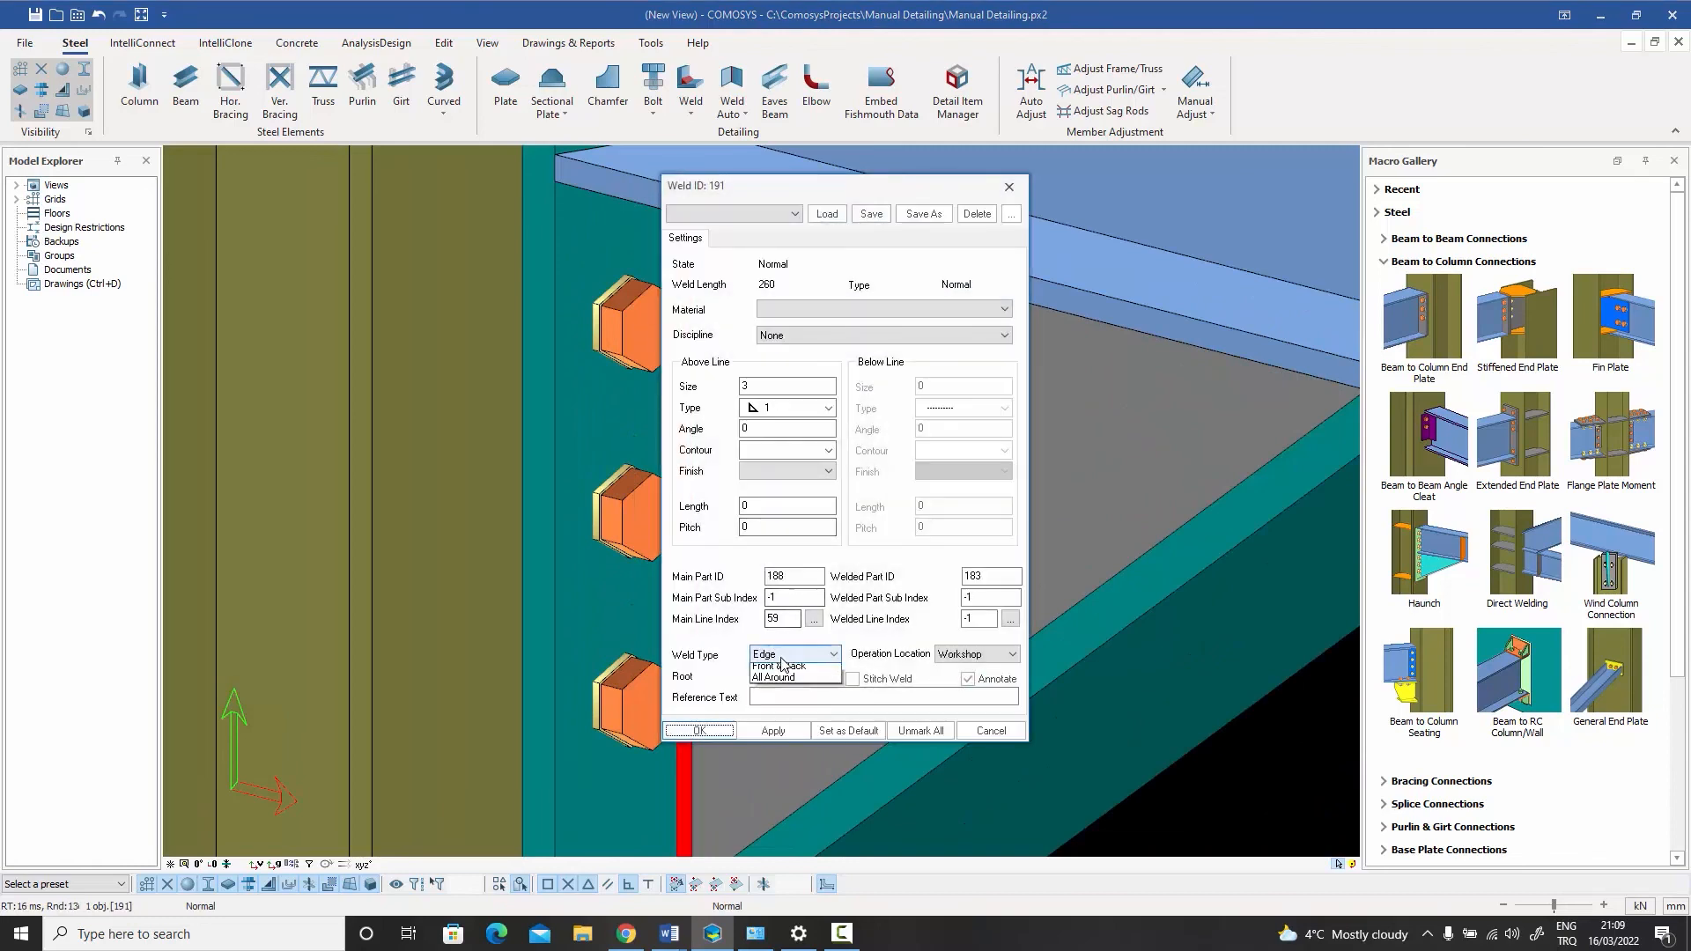
click(774, 677)
click(716, 729)
scroll(746, 565, down, 4)
key(Escape)
- Inspect the haunch plate weld from the opposite side and the whole connection in the front view
middle_drag(746, 565, 630, 519)
scroll(630, 519, up, 6)
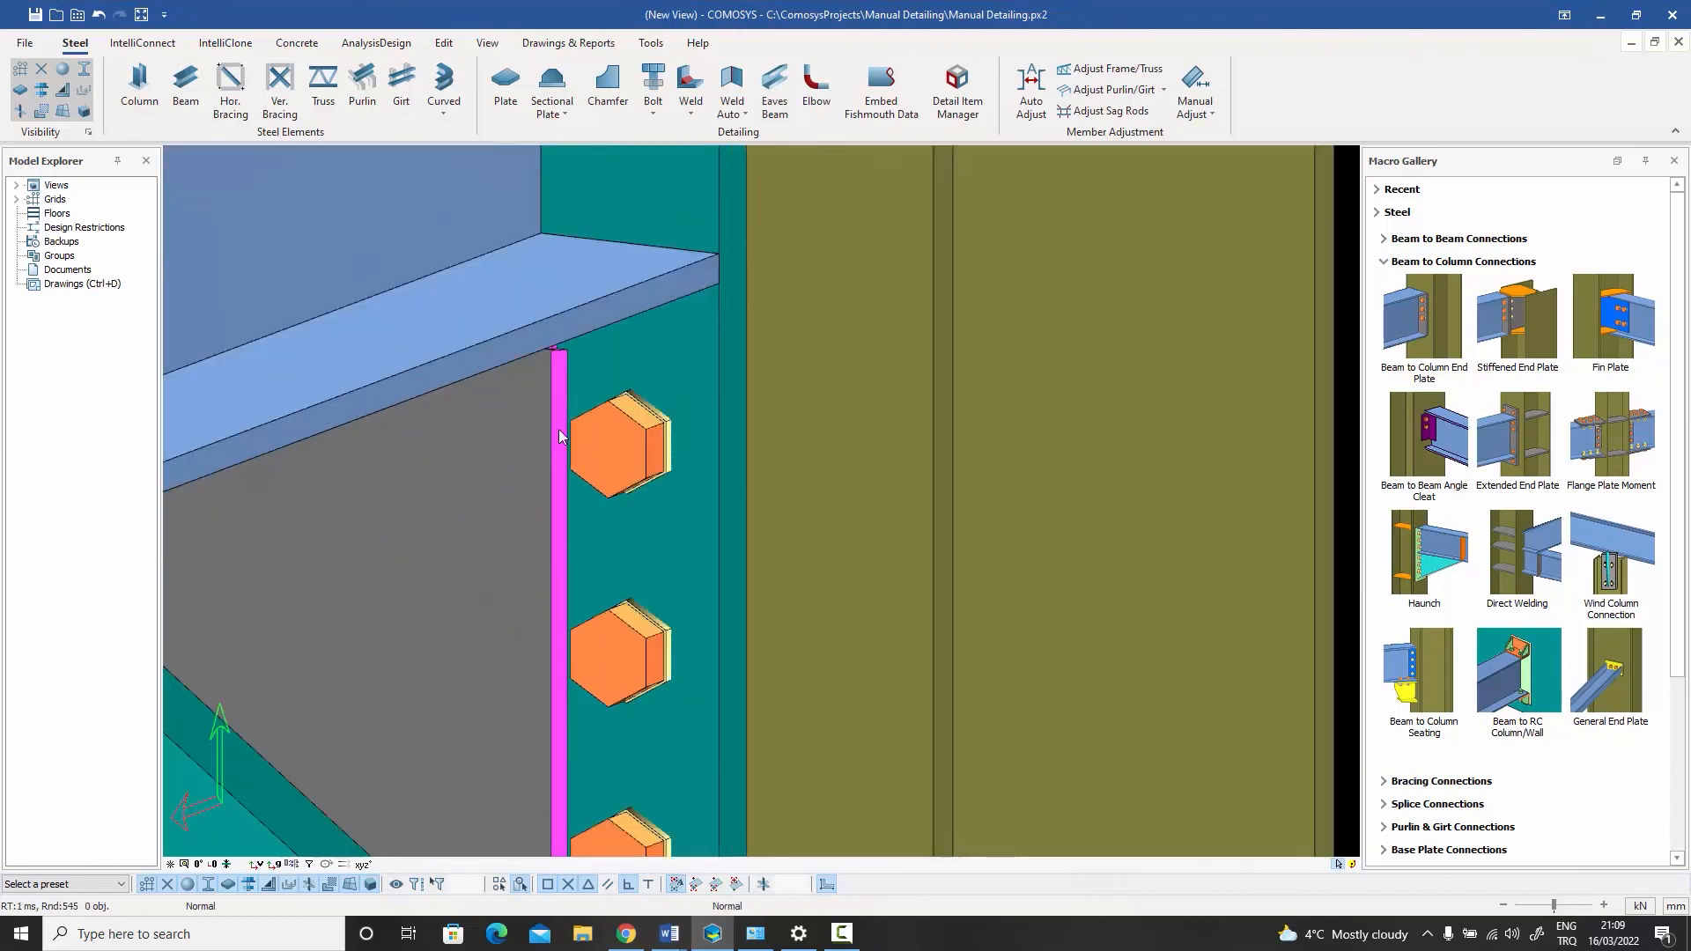
scroll(546, 369, down, 6)
middle_drag(541, 393, 410, 763)
click(198, 865)
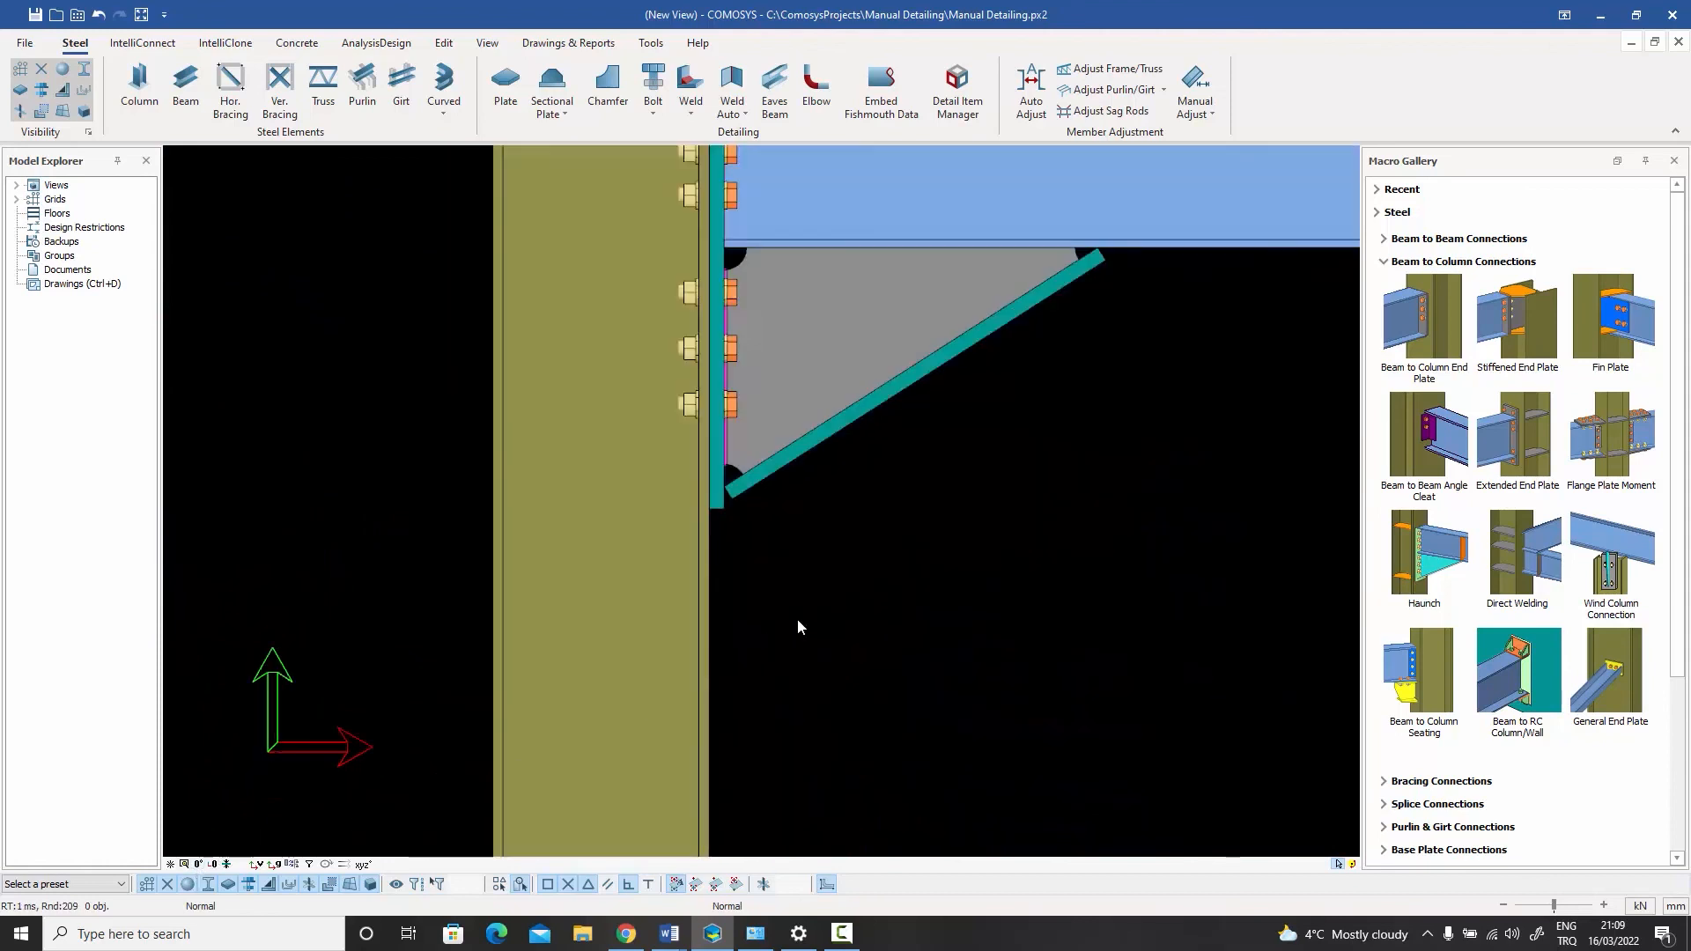
scroll(798, 627, down, 3)
middle_drag(755, 645, 676, 731)
scroll(761, 596, up, 2)
scroll(761, 597, up, 2)
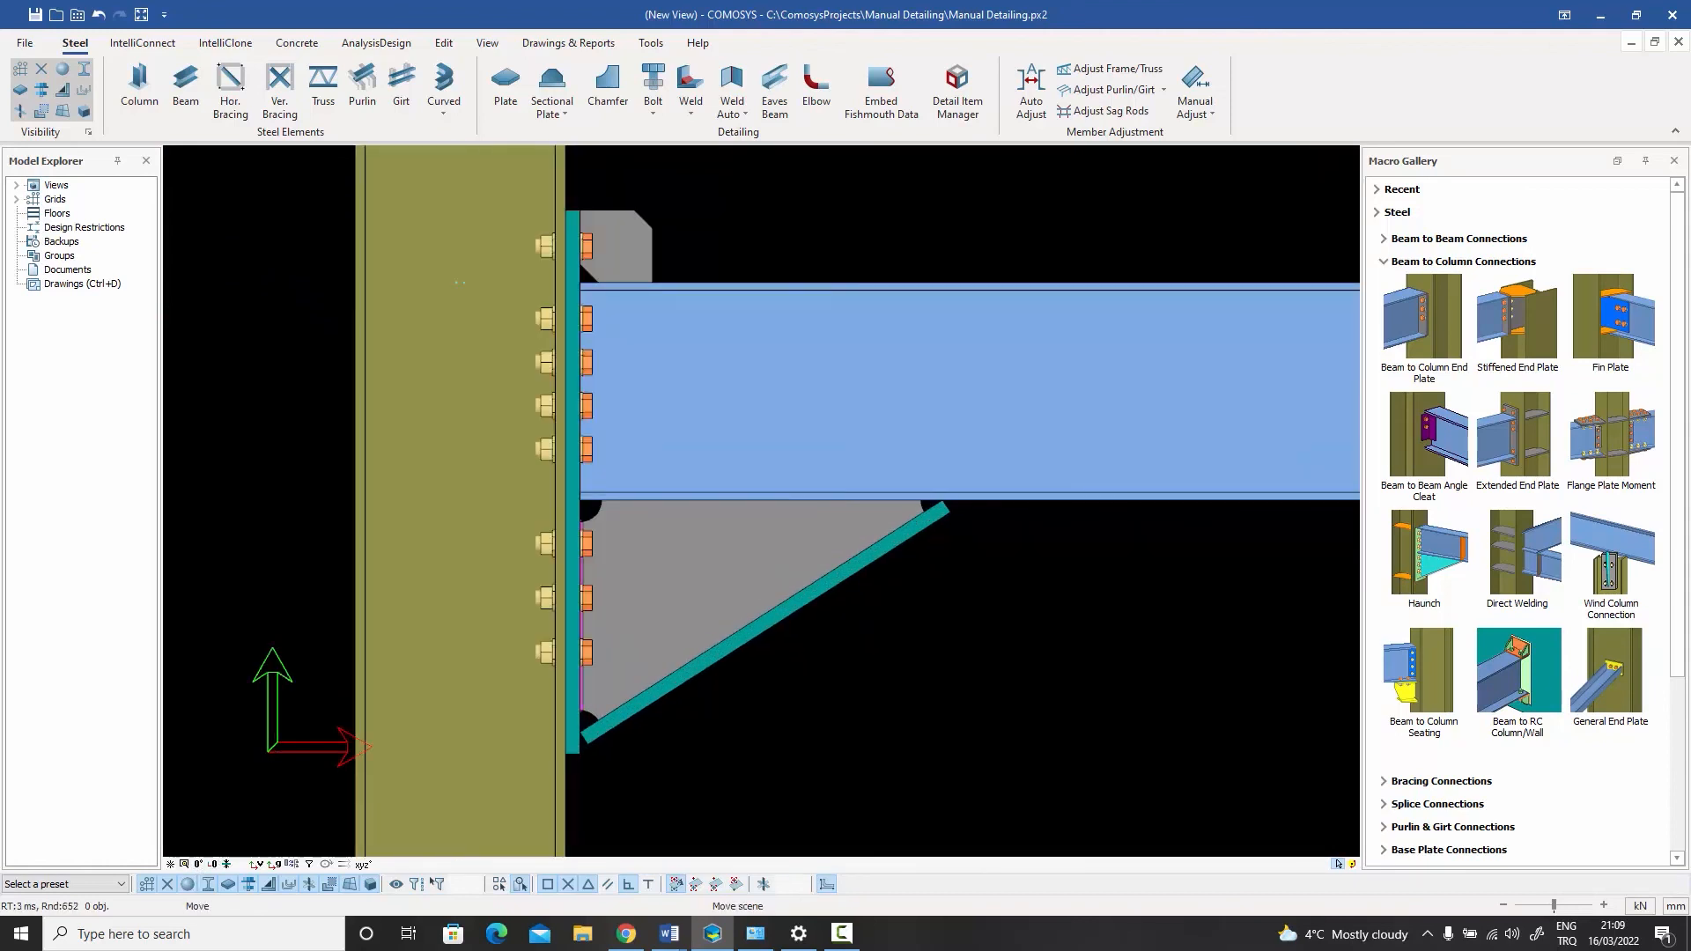